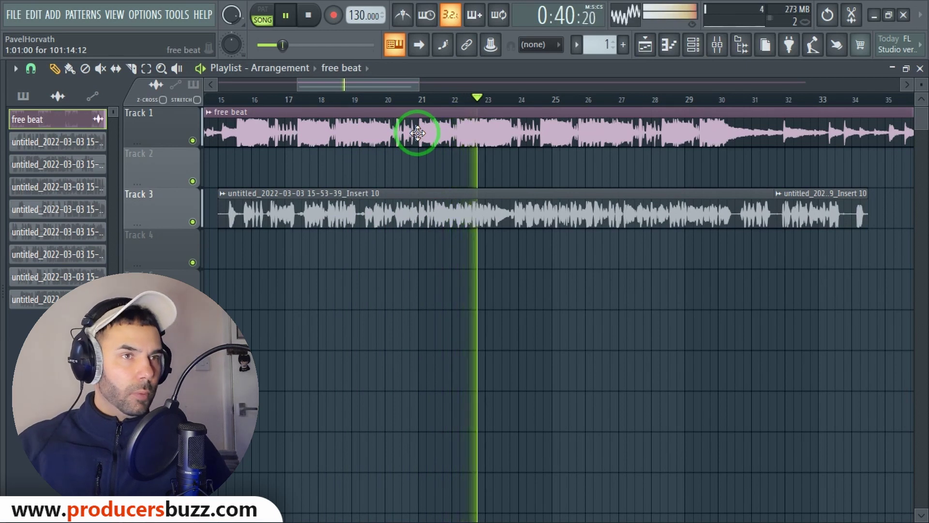
# Play the arrangement back to listen to the free beat together with the recorded vocals.
pyautogui.press('space')
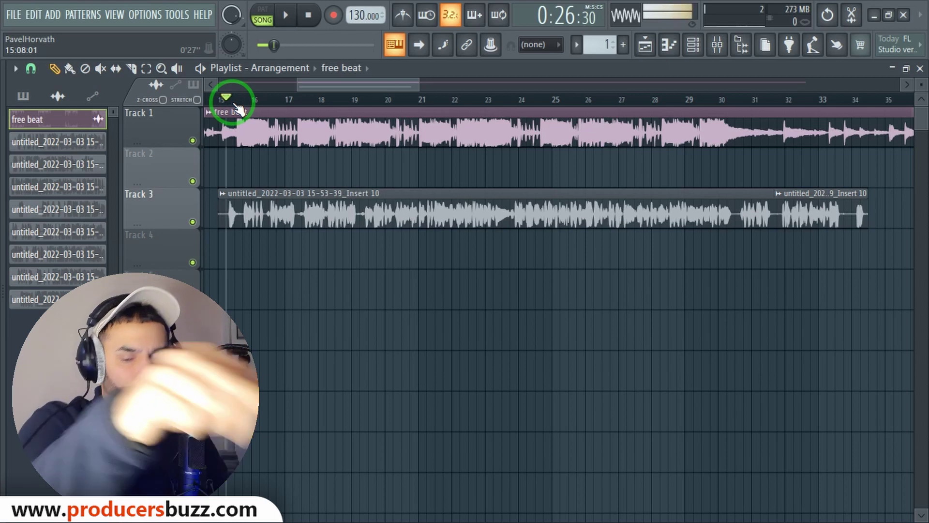
pyautogui.press('space')
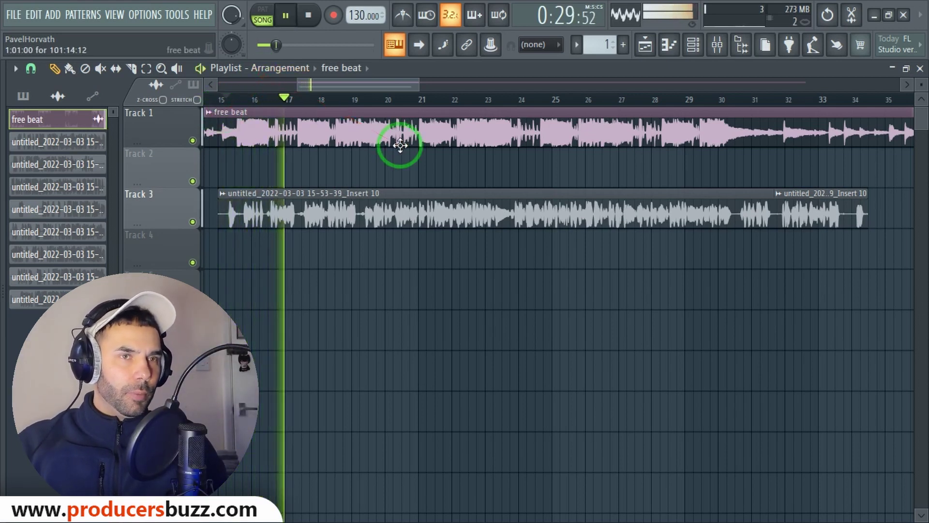
pyautogui.press('space')
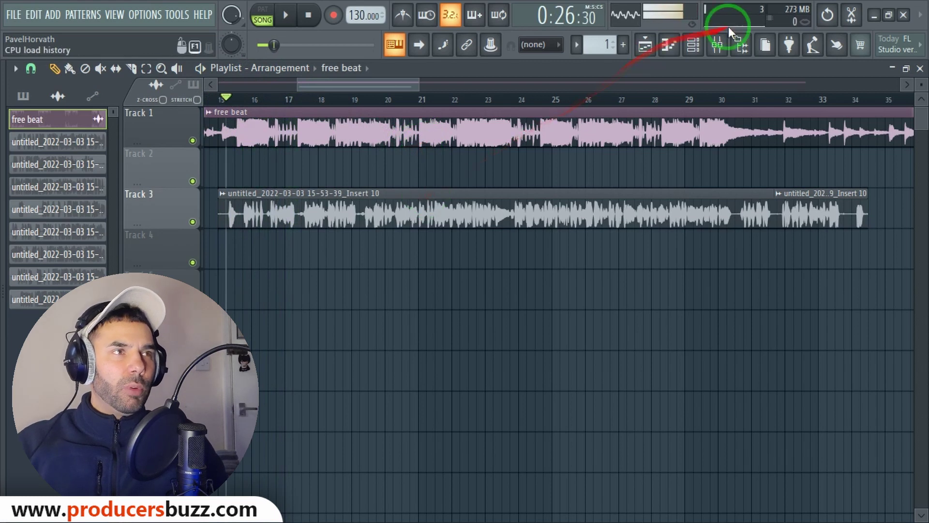
# Toggle the Soundgoodizer effect on mixer Insert 10 and return to the playlist with its window closed.
pyautogui.click(718, 44)
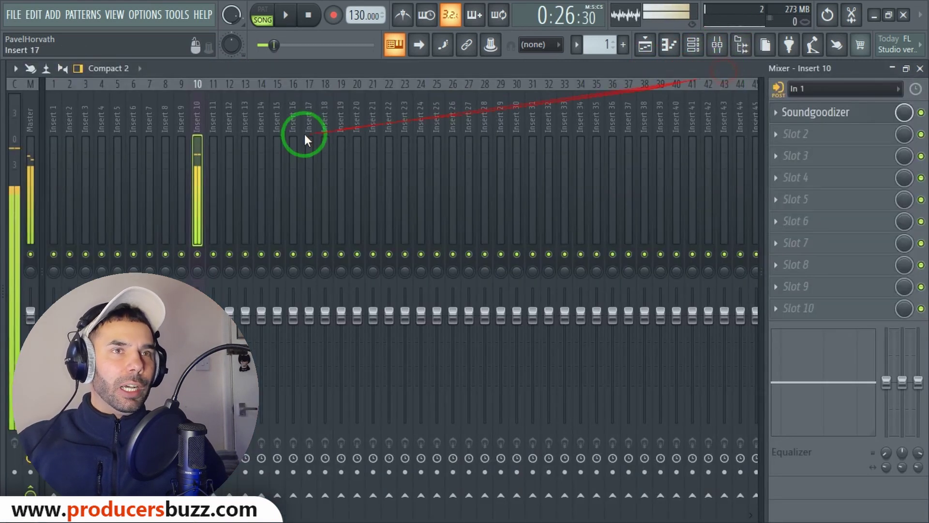
pyautogui.click(816, 112)
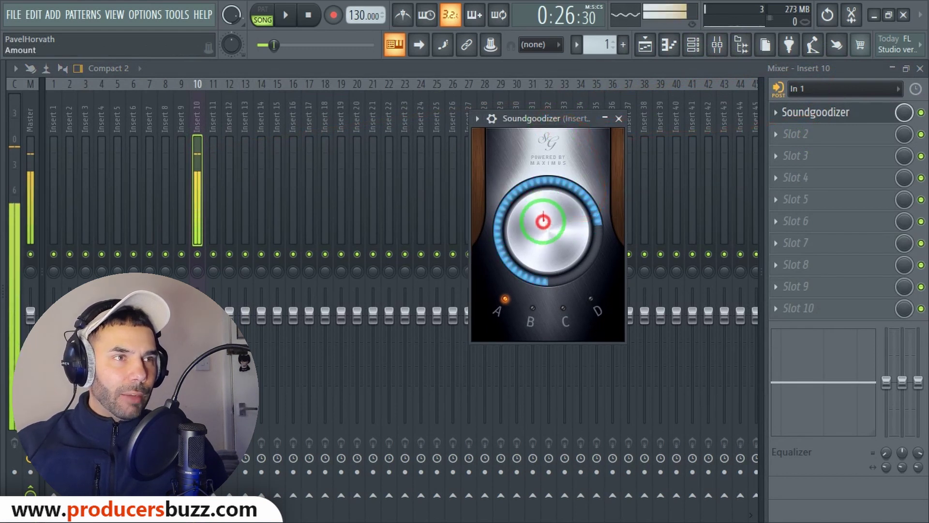
pyautogui.click(922, 114)
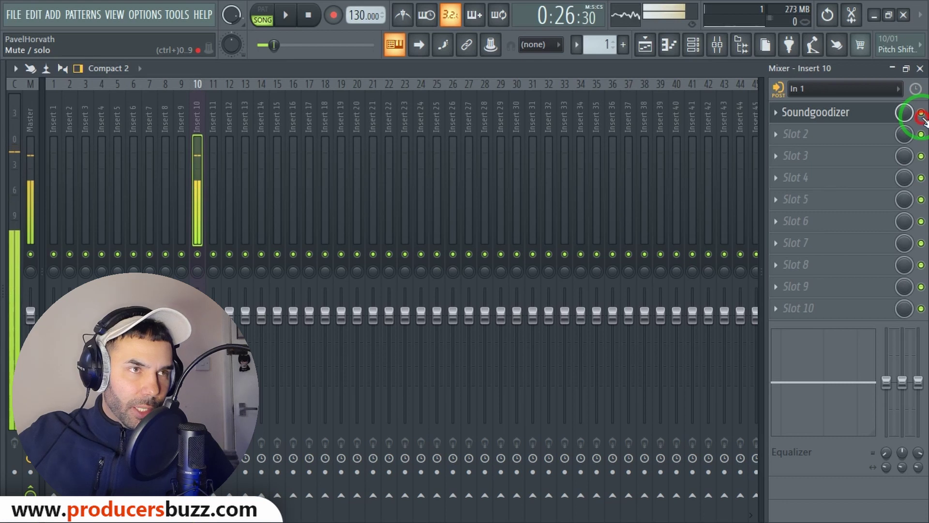
pyautogui.click(920, 68)
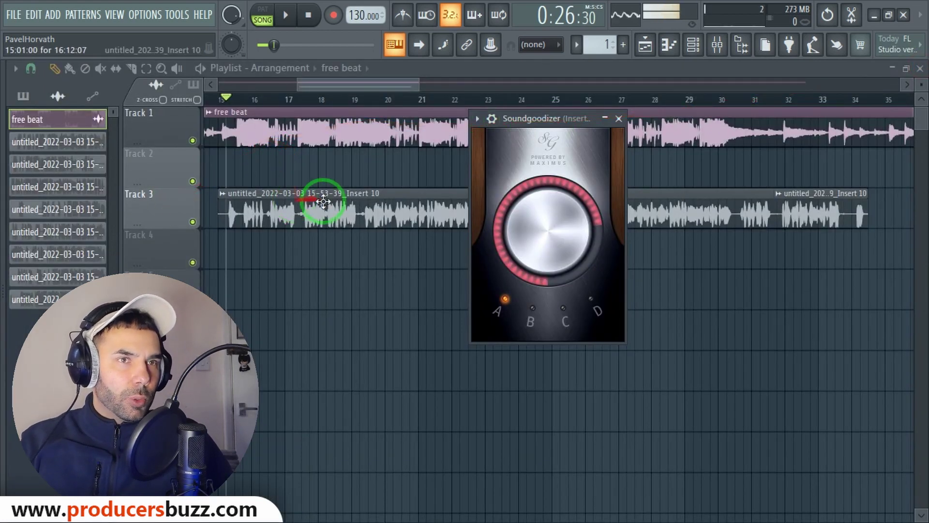
pyautogui.click(619, 118)
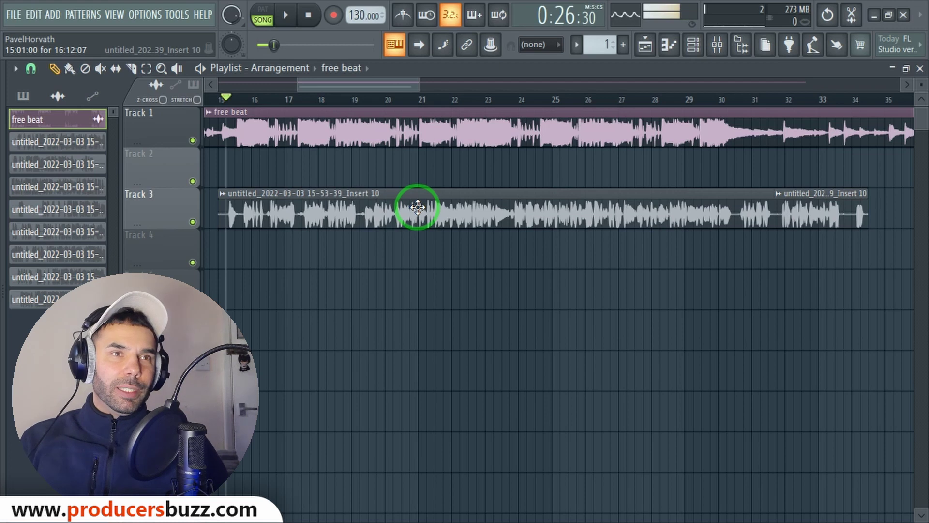
# Route the first vocal clip on Track 3 to mixer track 16 and check that insert in the mixer.
pyautogui.click(417, 208)
pyautogui.doubleClick(418, 207)
pyautogui.moveTo(415, 242); pyautogui.dragTo(423, 174)
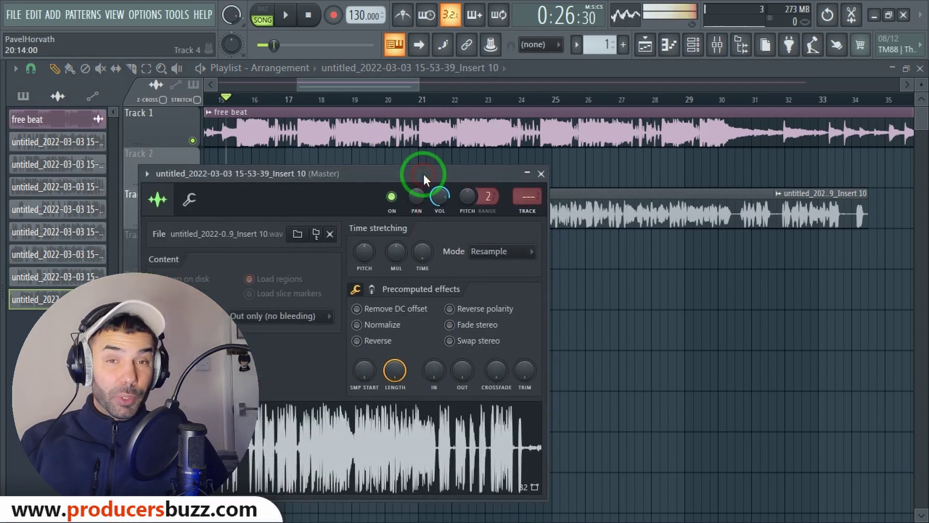
pyautogui.moveTo(526, 195); pyautogui.dragTo(528, 185)
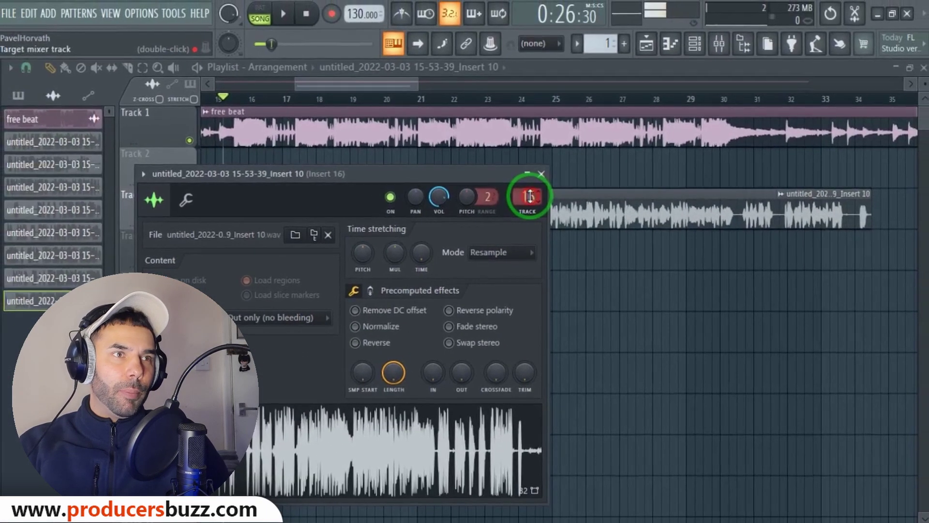
pyautogui.doubleClick(530, 196)
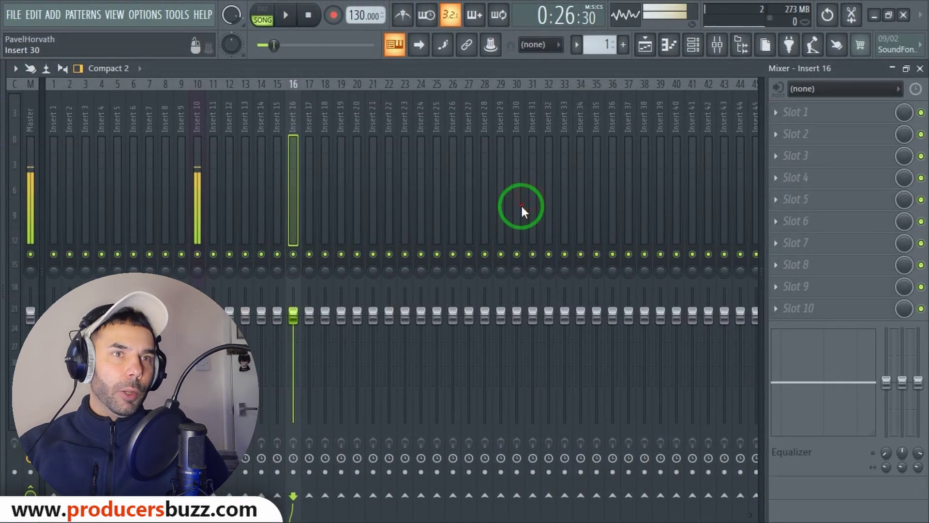
pyautogui.moveTo(325, 121); pyautogui.dragTo(293, 117)
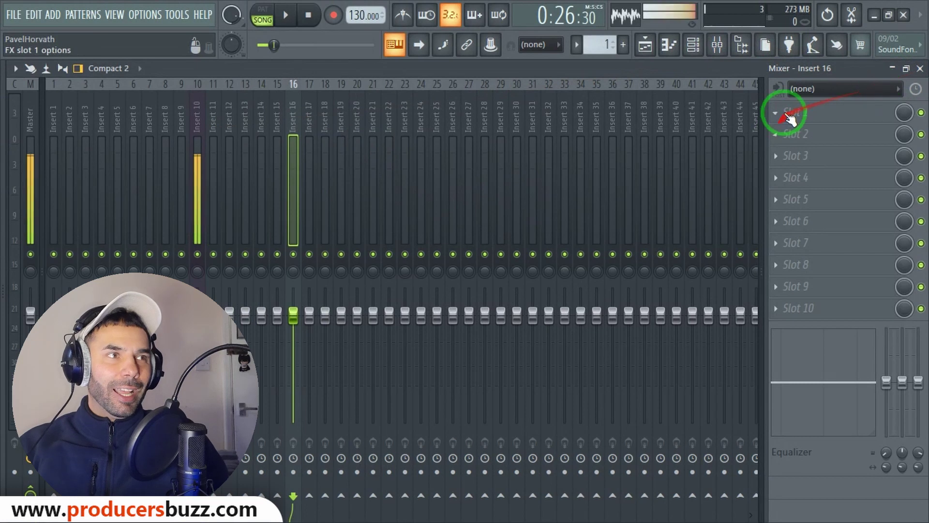
pyautogui.click(920, 69)
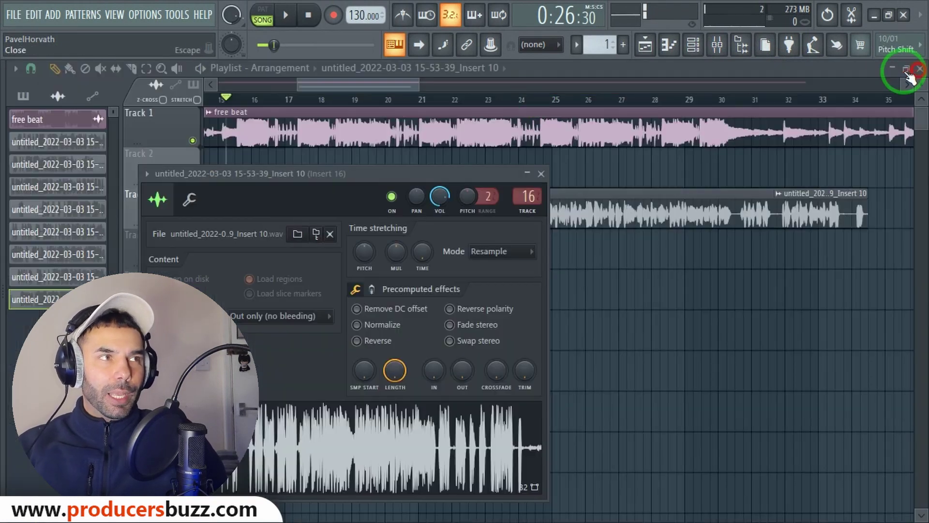
# Move the song's playback start position to 0:27:69 on the playlist timeline.
pyautogui.moveTo(325, 100); pyautogui.dragTo(235, 106)
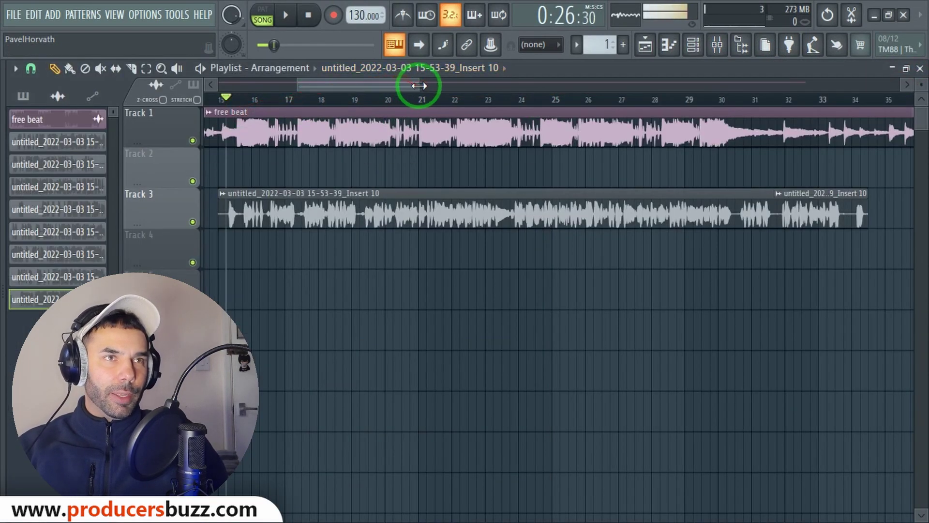
pyautogui.moveTo(420, 85); pyautogui.dragTo(492, 104)
pyautogui.click(347, 107)
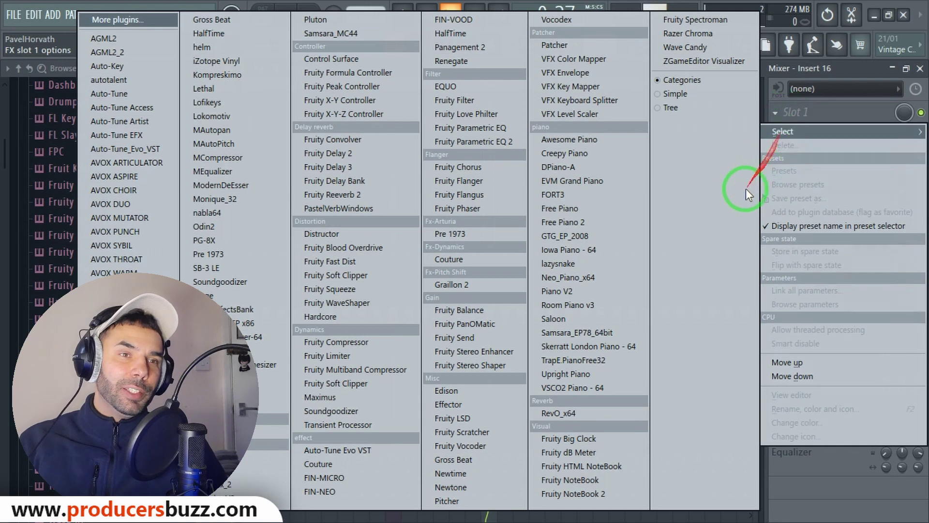
# Load Fruity Multiband Compressor into the first effect slot of Insert 16.
pyautogui.click(355, 371)
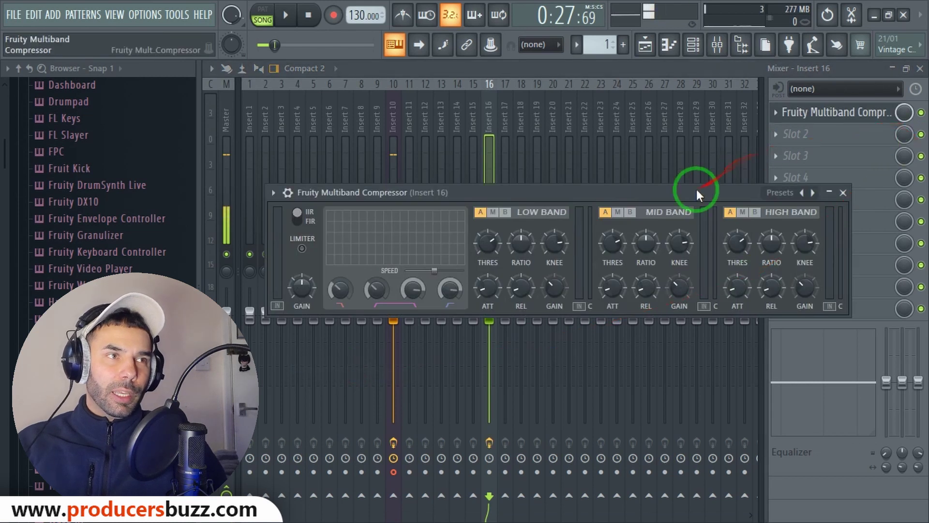
pyautogui.moveTo(697, 190); pyautogui.dragTo(662, 131)
pyautogui.moveTo(448, 129); pyautogui.dragTo(472, 135)
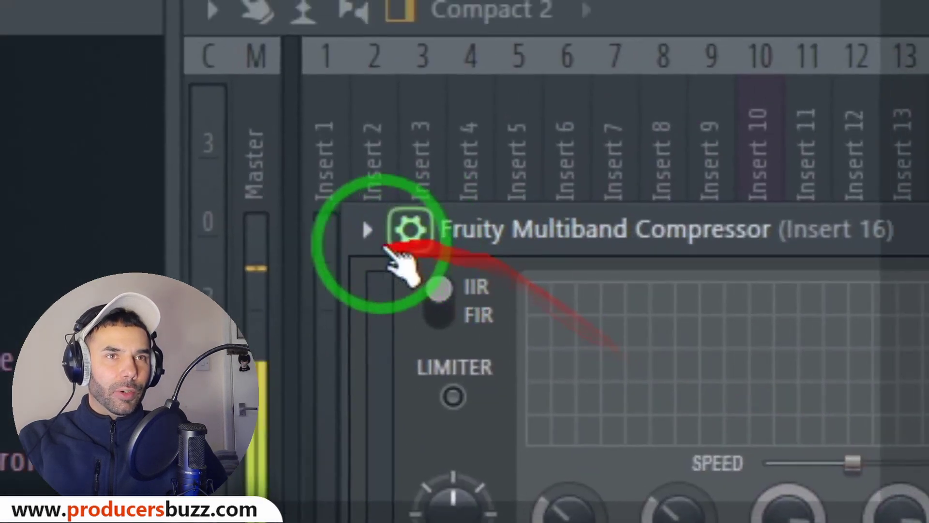
pyautogui.click(109, 167)
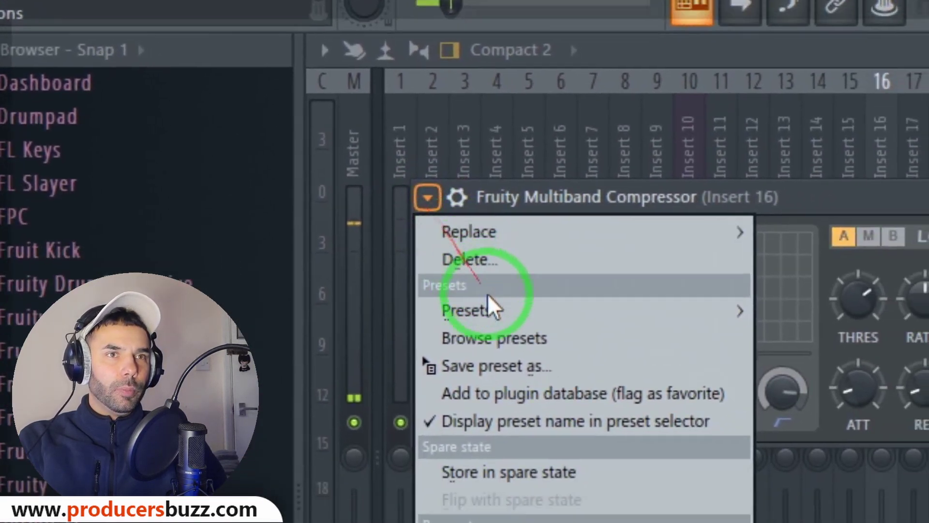
pyautogui.click(603, 420)
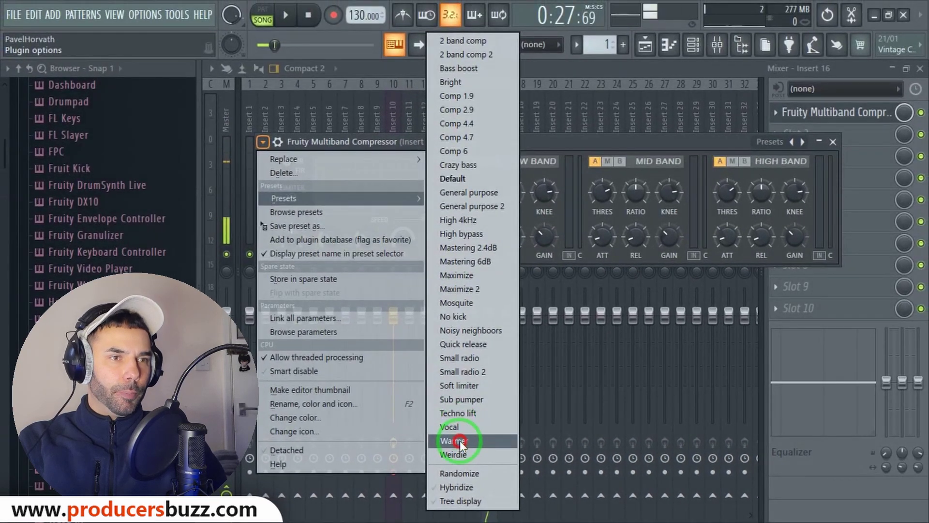
pyautogui.click(455, 359)
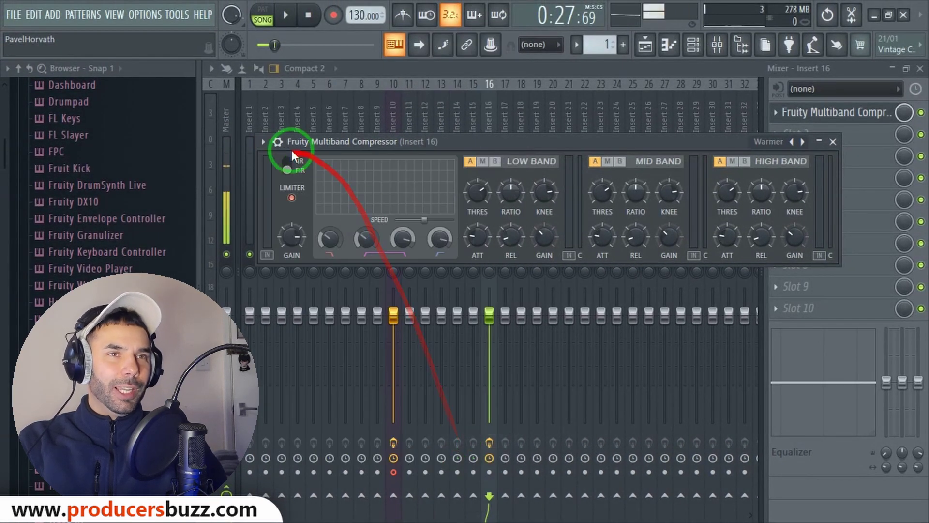
# Apply the Vocal preset to the Fruity Multiband Compressor on Insert 16.
pyautogui.click(262, 143)
pyautogui.click(277, 199)
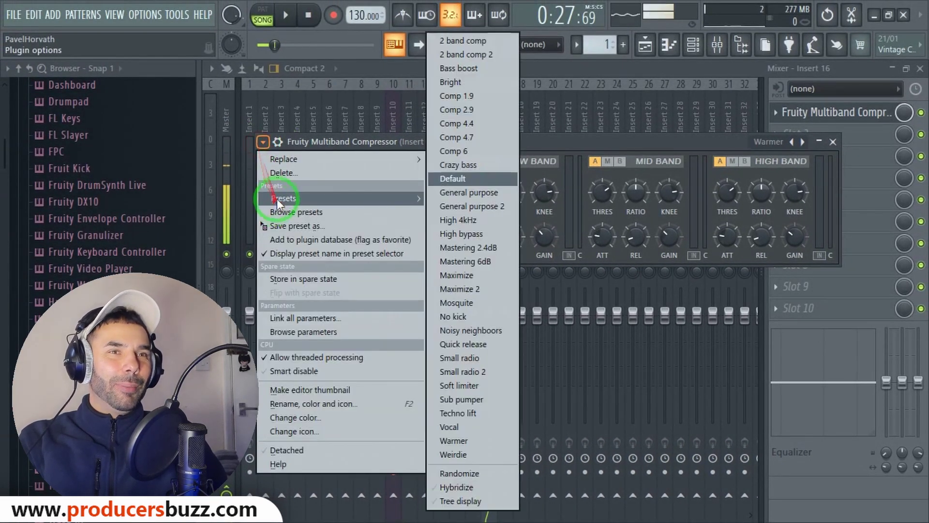
pyautogui.click(441, 426)
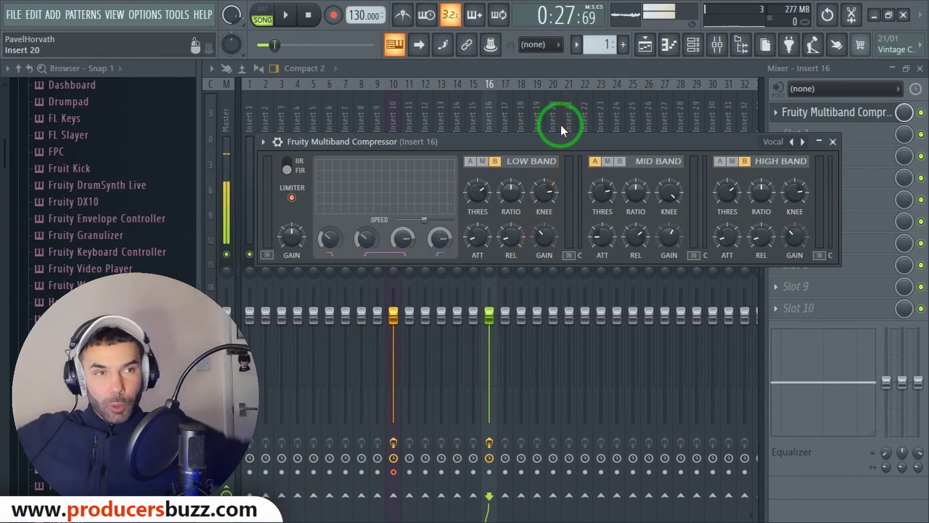
# Adjust the low band's ratio and raise the high band's gain in the Fruity Multiband Compressor.
pyautogui.moveTo(556, 153); pyautogui.dragTo(502, 150)
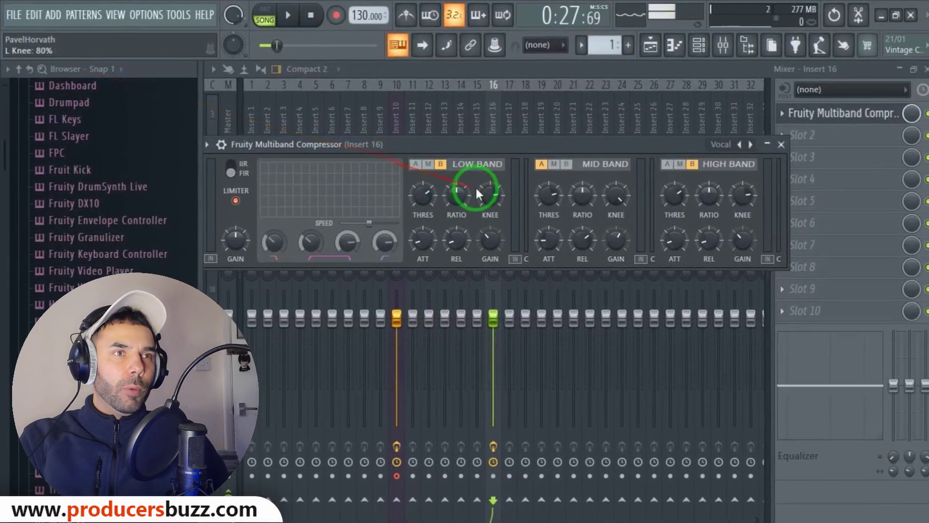
pyautogui.moveTo(455, 191); pyautogui.dragTo(454, 177)
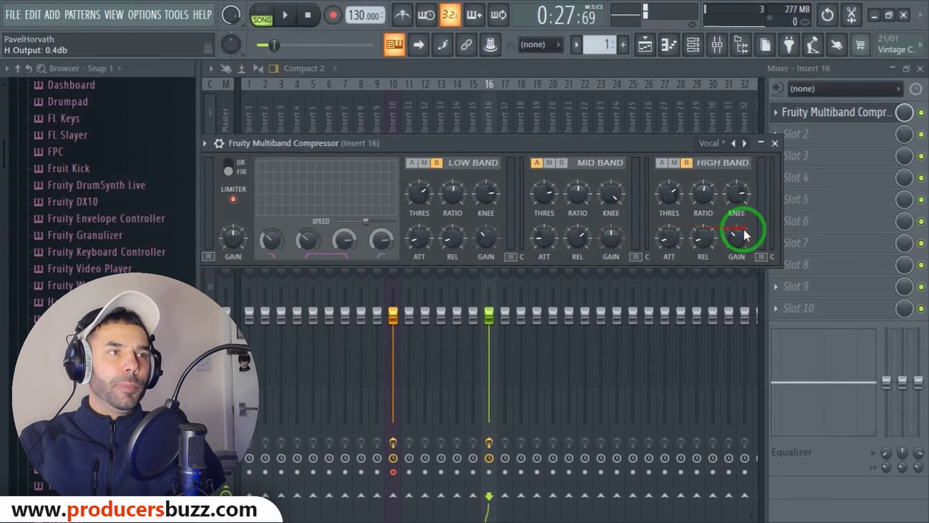
pyautogui.moveTo(743, 230)
pyautogui.mouseDown()
pyautogui.moveTo(736, 234)
pyautogui.moveTo(738, 211)
pyautogui.mouseUp()
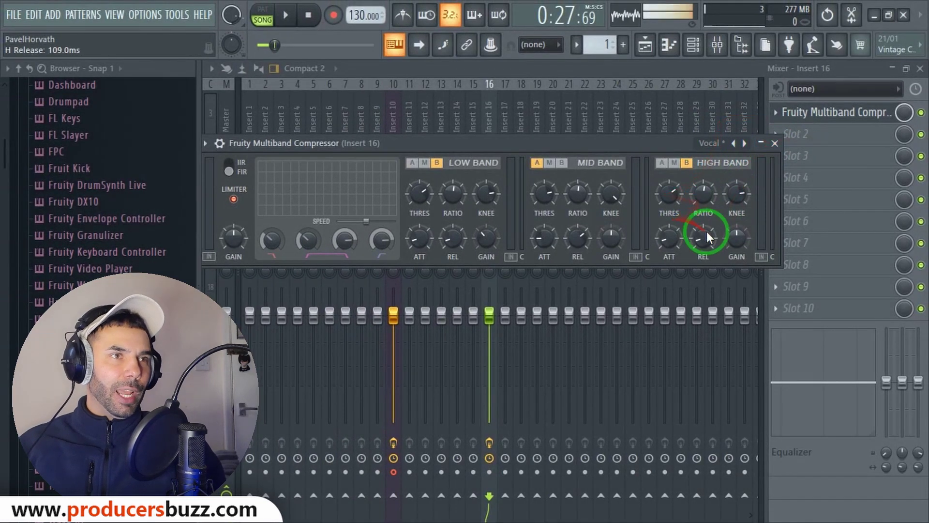
# Play the vocals with the compressor on Insert 16 switched off and on to compare the sound.
pyautogui.press('space')
pyautogui.click(921, 112)
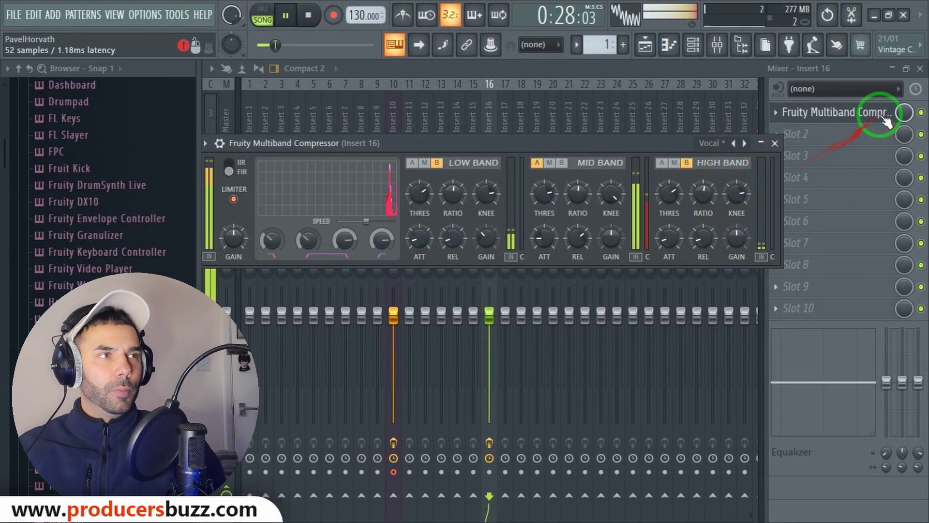
pyautogui.click(921, 113)
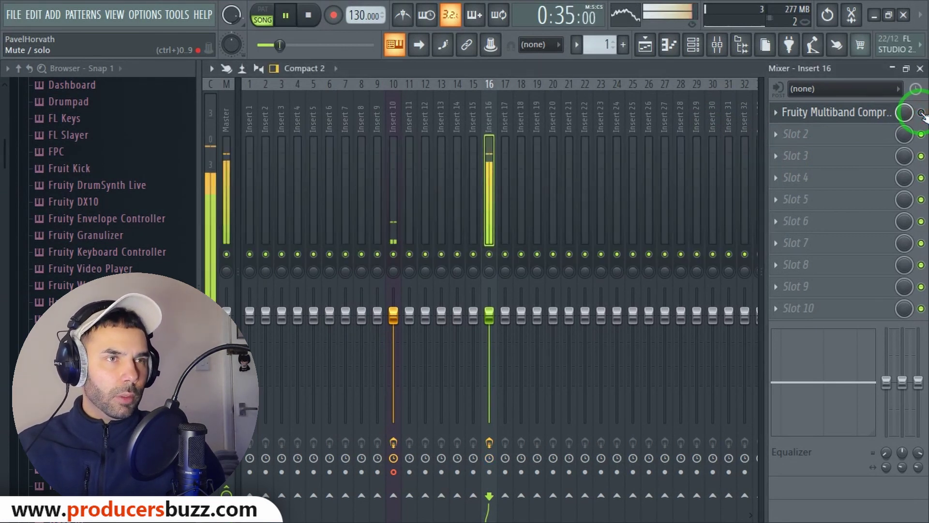
pyautogui.press('space')
pyautogui.press('space')
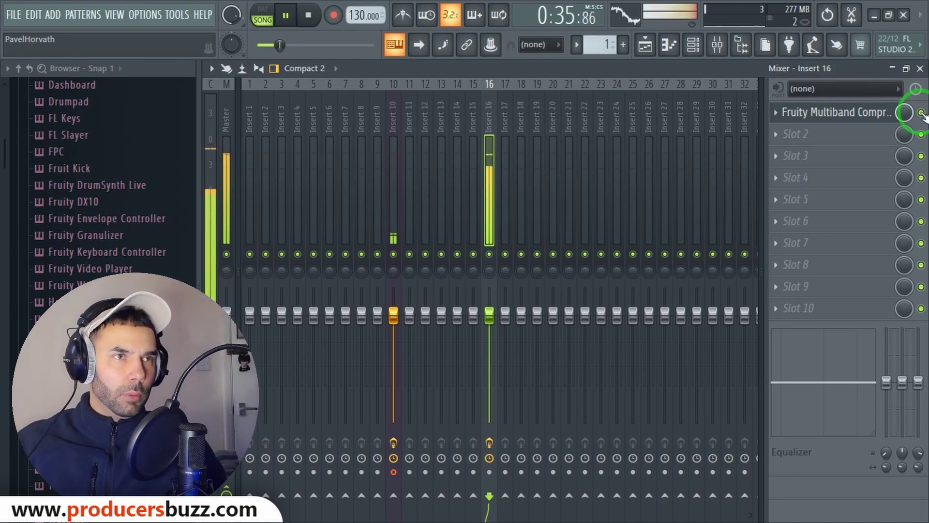
# Reopen the compressor on Insert 16, raise the mid band's gain to 9.1 dB and play the vocals.
pyautogui.click(872, 112)
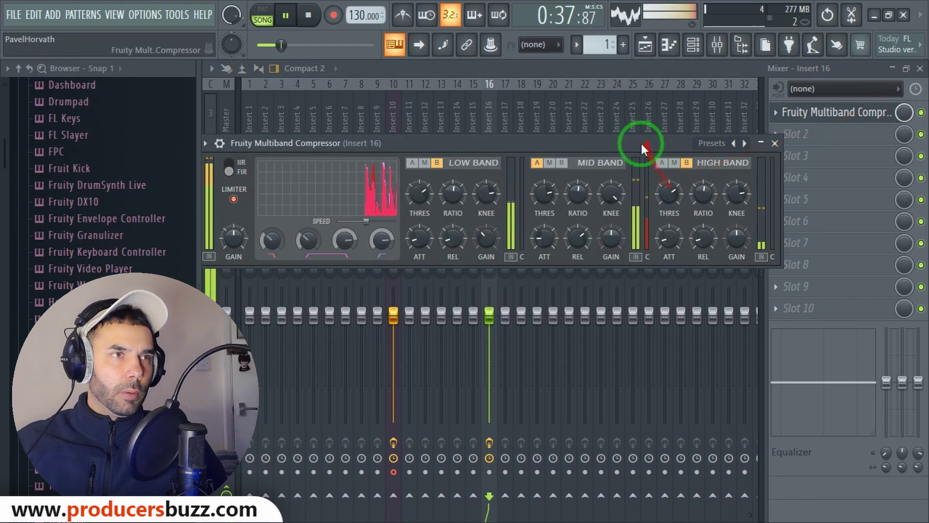
pyautogui.moveTo(641, 143); pyautogui.dragTo(598, 133)
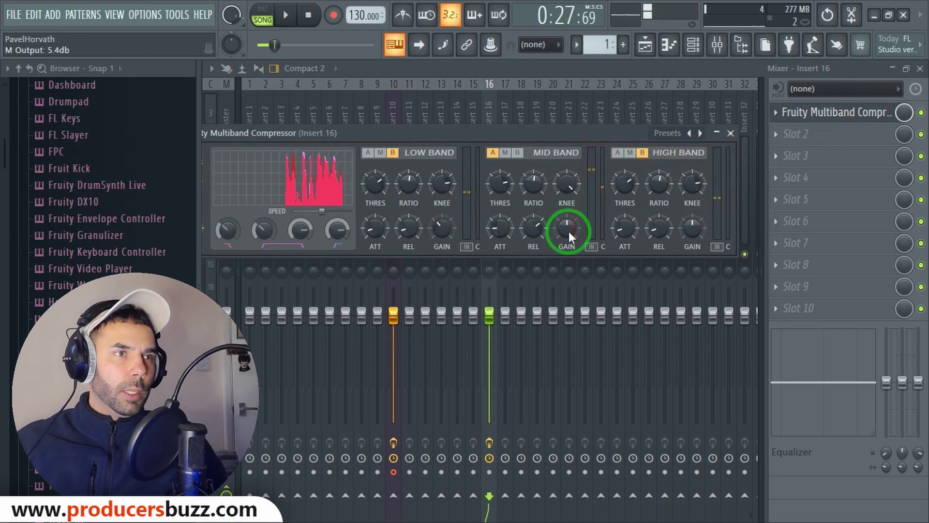
pyautogui.moveTo(568, 231)
pyautogui.mouseDown()
pyautogui.moveTo(555, 222)
pyautogui.moveTo(569, 224)
pyautogui.moveTo(571, 214)
pyautogui.moveTo(569, 226)
pyautogui.mouseUp()
pyautogui.press('space')
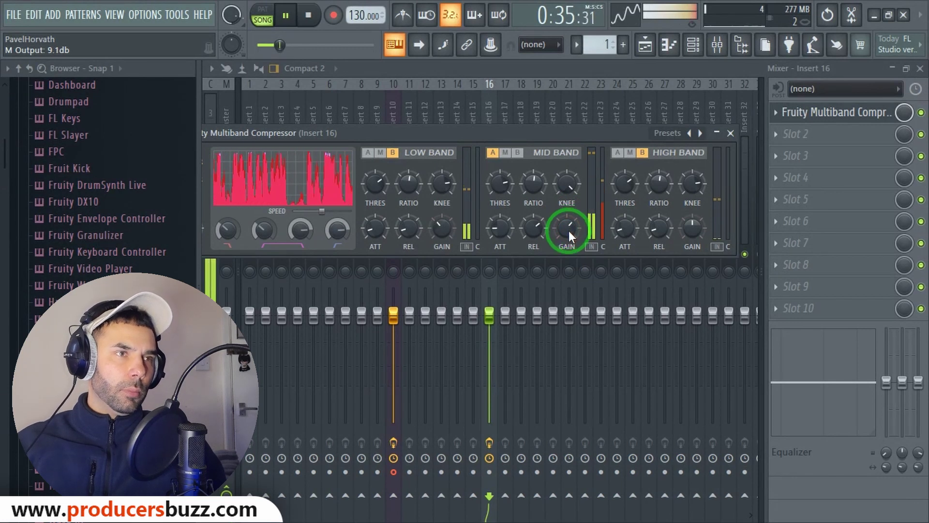
pyautogui.press('space')
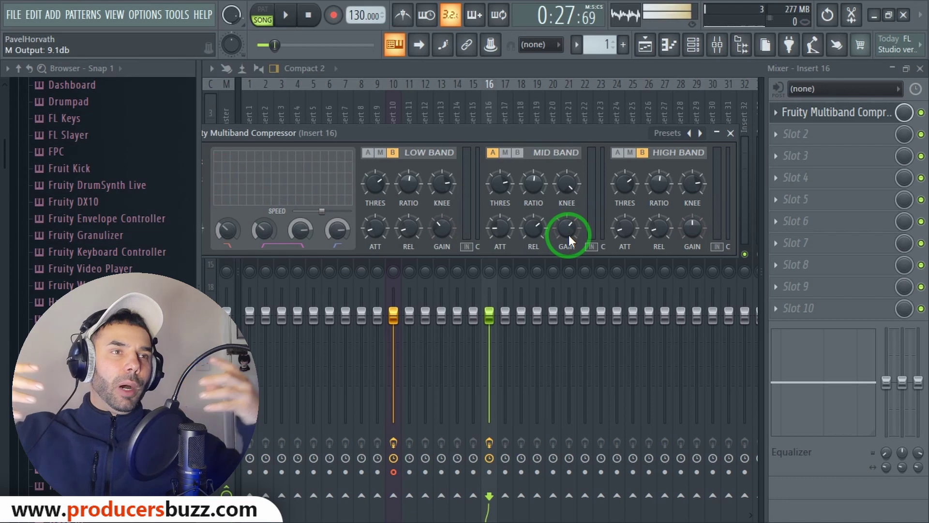
# Set the compressor's low band gain to 0.0 dB and its mid band gain to 9.6 dB.
pyautogui.moveTo(570, 234)
pyautogui.mouseDown()
pyautogui.moveTo(573, 264)
pyautogui.moveTo(567, 245)
pyautogui.moveTo(579, 226)
pyautogui.mouseUp()
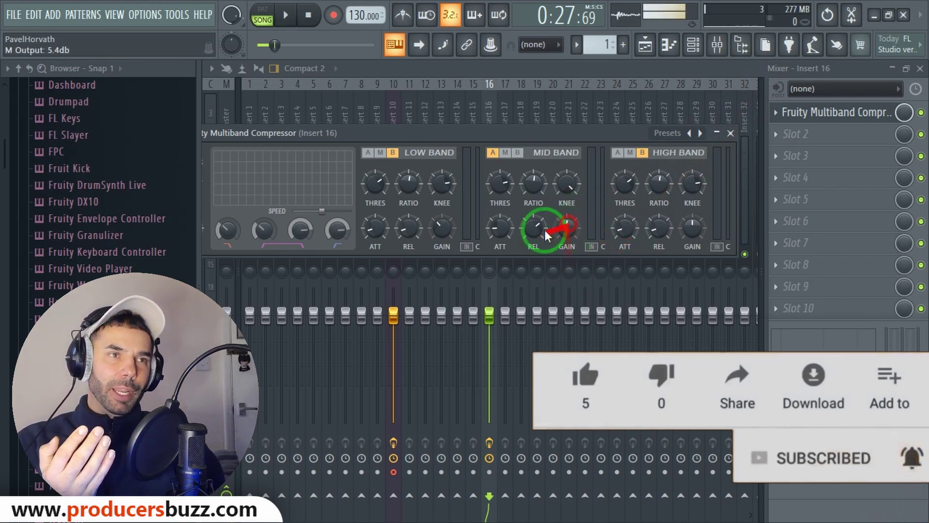
pyautogui.moveTo(442, 225)
pyautogui.mouseDown()
pyautogui.moveTo(446, 258)
pyautogui.moveTo(449, 232)
pyautogui.mouseUp()
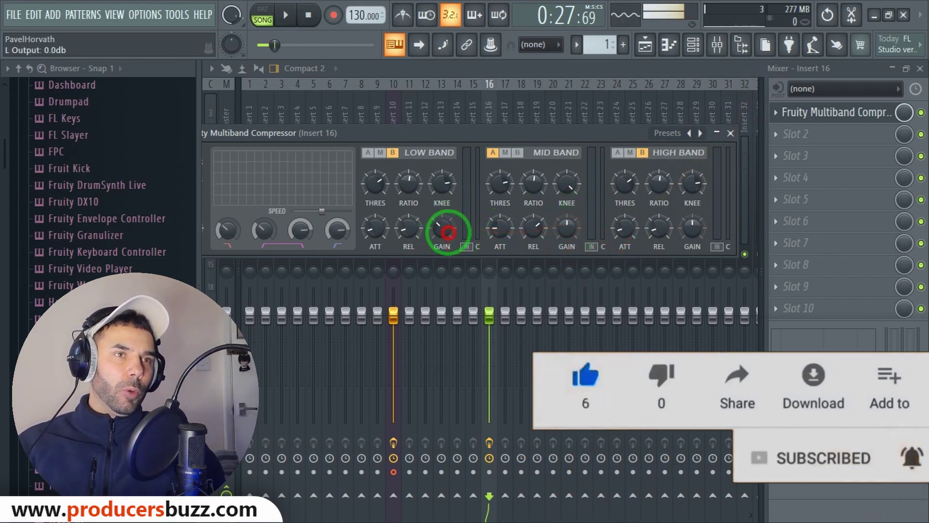
pyautogui.moveTo(569, 226); pyautogui.dragTo(566, 196)
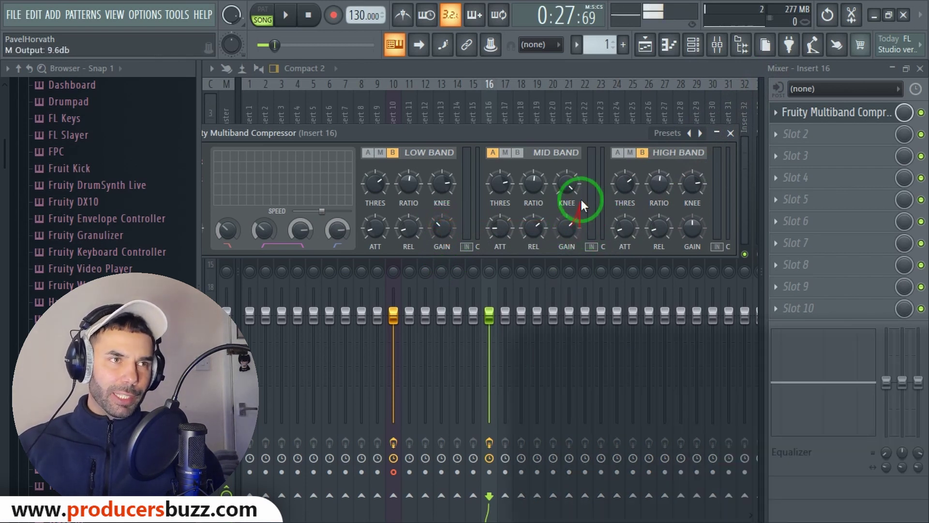
# Add Fruity Parametric EQ 2 to slot 2 of Insert 16 and load its Vocal Presence preset.
pyautogui.click(732, 132)
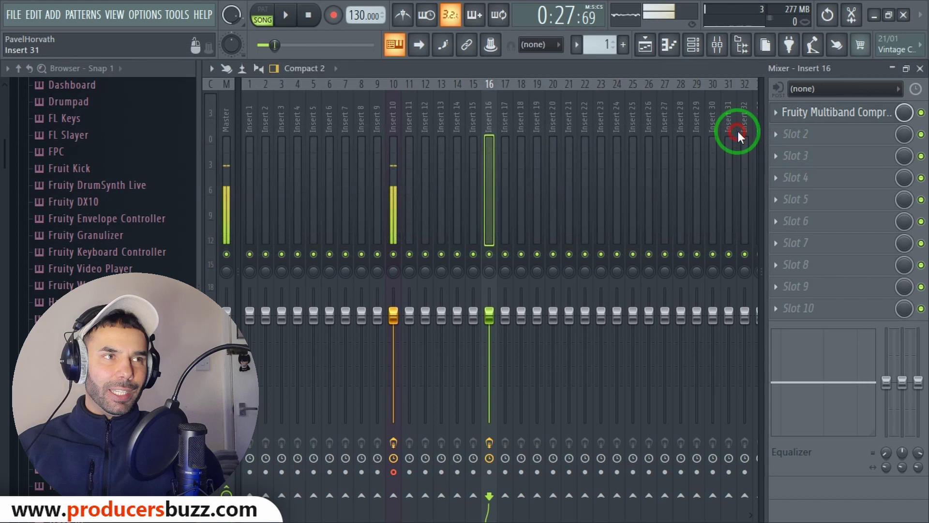
pyautogui.click(767, 137)
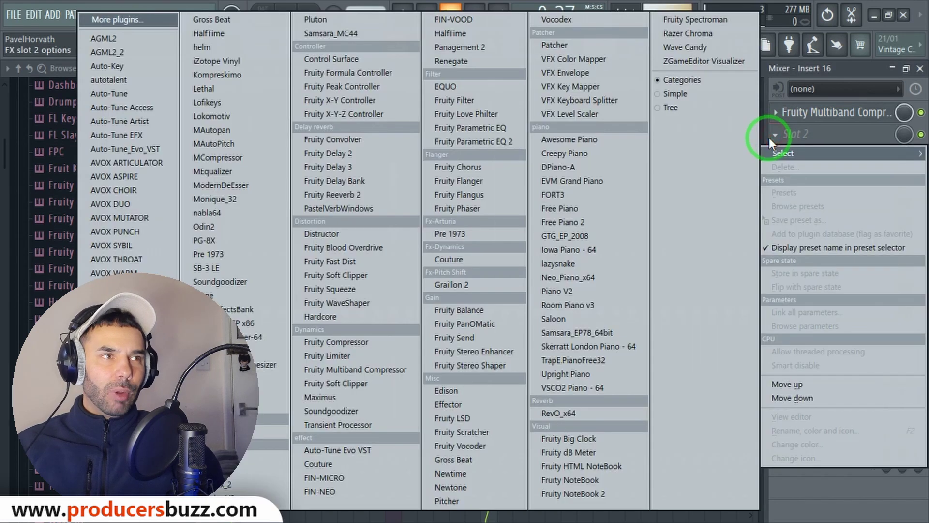
pyautogui.click(488, 142)
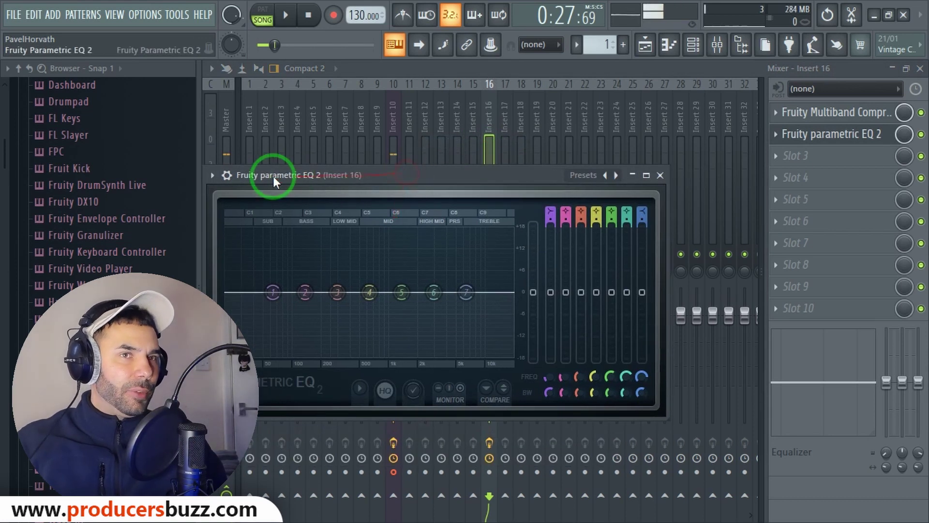
pyautogui.click(213, 176)
pyautogui.click(227, 229)
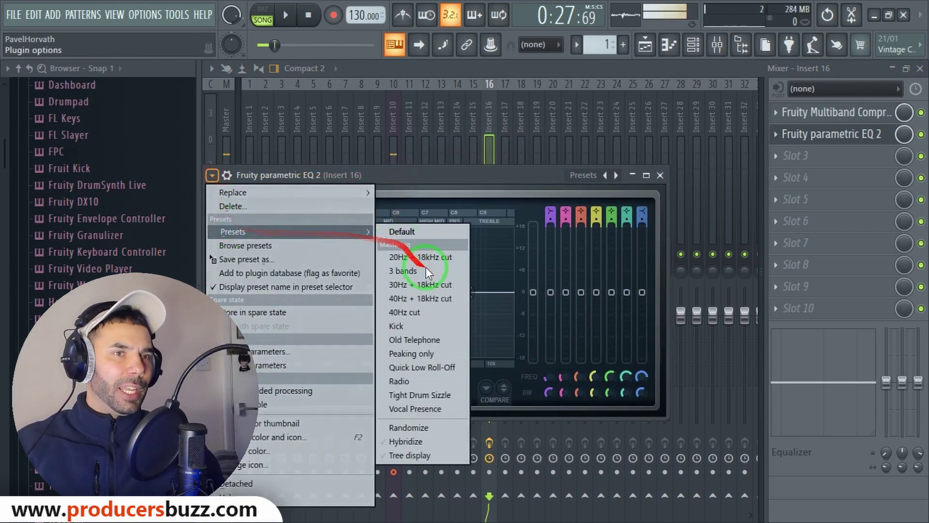
pyautogui.click(431, 409)
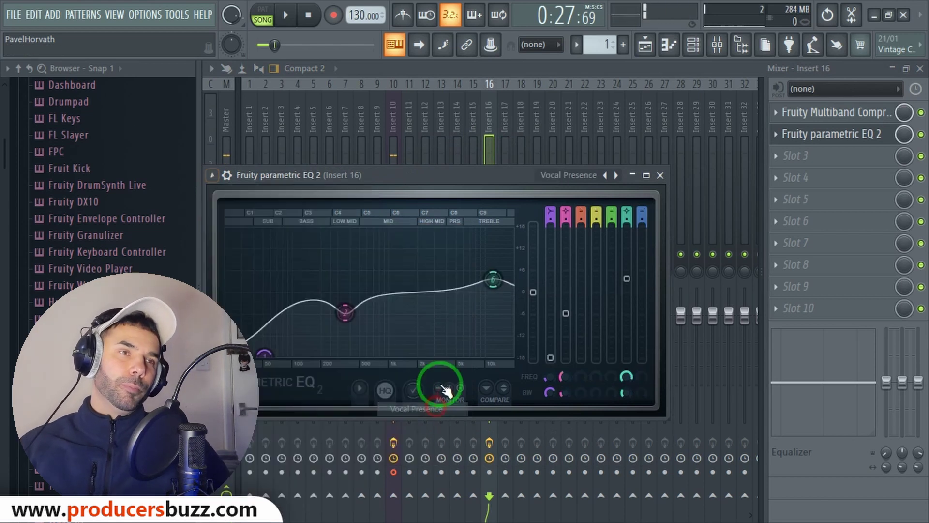
# Soften the EQ curve by raising bands 1 and 2 and lowering band 6 to 2.6 dB.
pyautogui.moveTo(332, 321); pyautogui.dragTo(332, 264)
pyautogui.moveTo(493, 279)
pyautogui.mouseDown()
pyautogui.moveTo(492, 266)
pyautogui.moveTo(492, 284)
pyautogui.mouseUp()
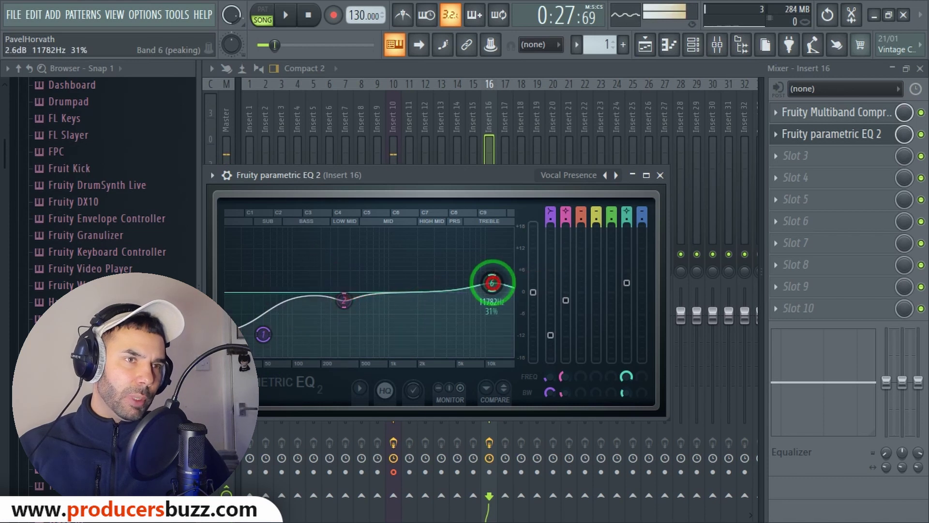
pyautogui.click(660, 175)
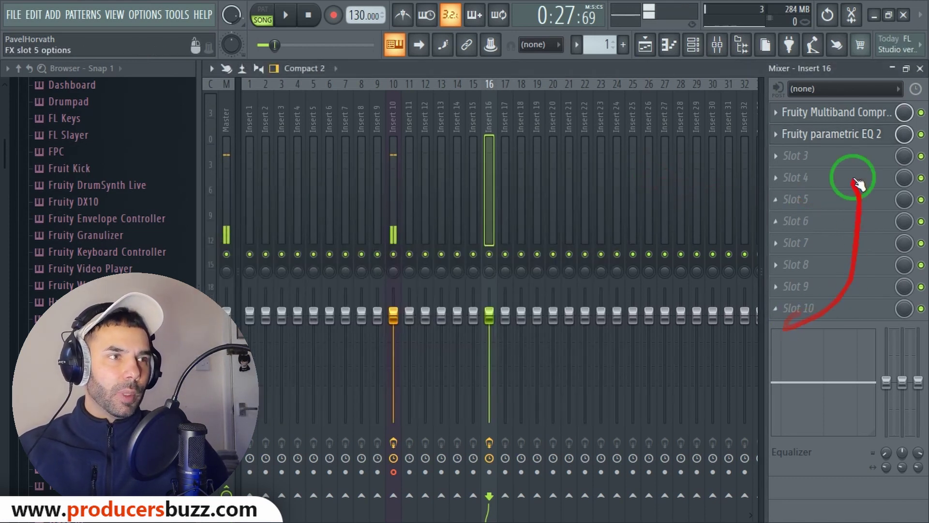
# Add Fruity Soft Clipper to slot 10 of Insert 16 with its default settings and close its window.
pyautogui.click(793, 315)
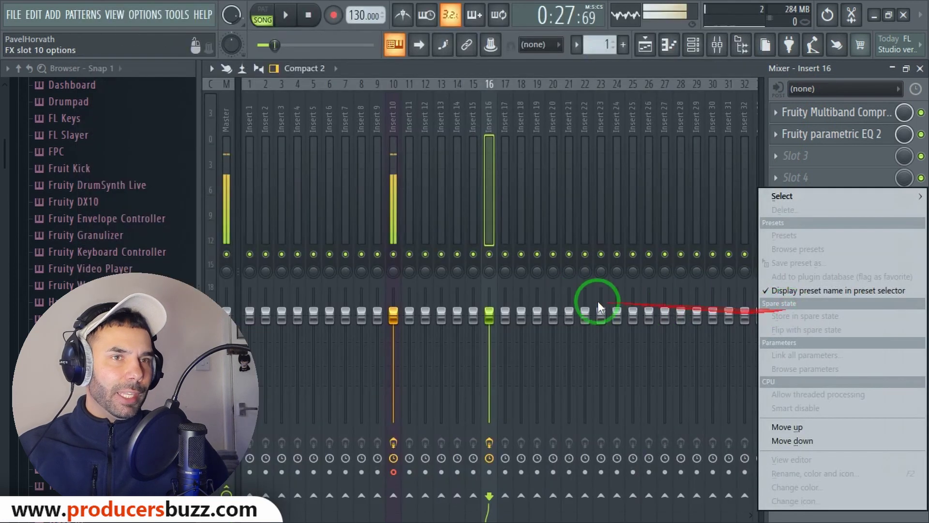
pyautogui.click(720, 68)
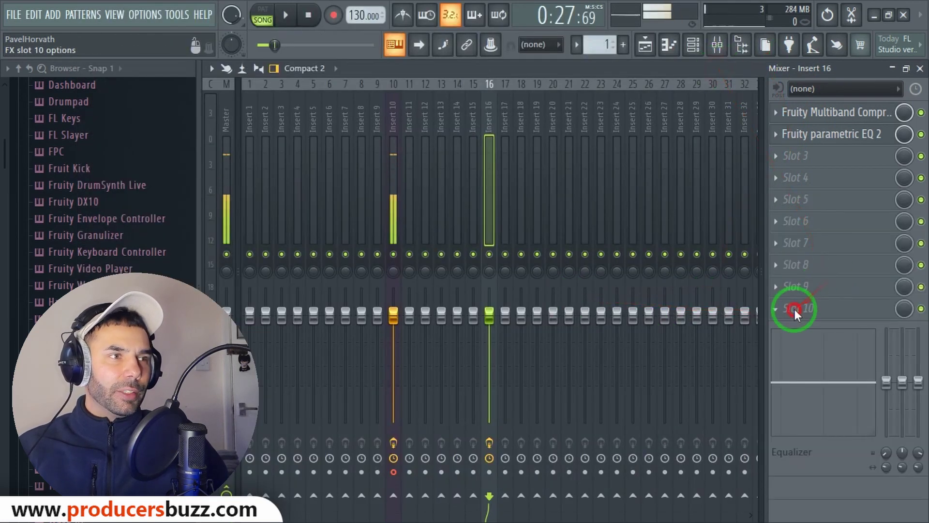
pyautogui.click(793, 308)
pyautogui.click(361, 278)
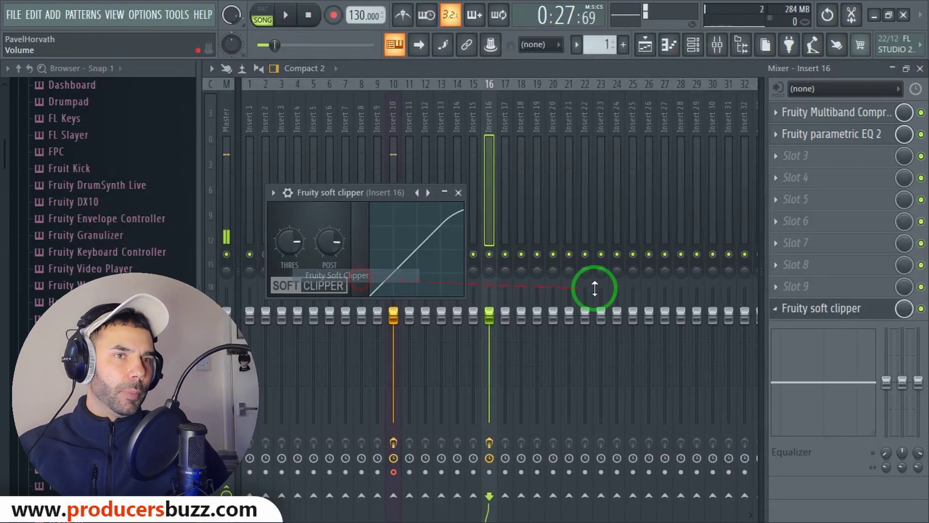
pyautogui.click(459, 193)
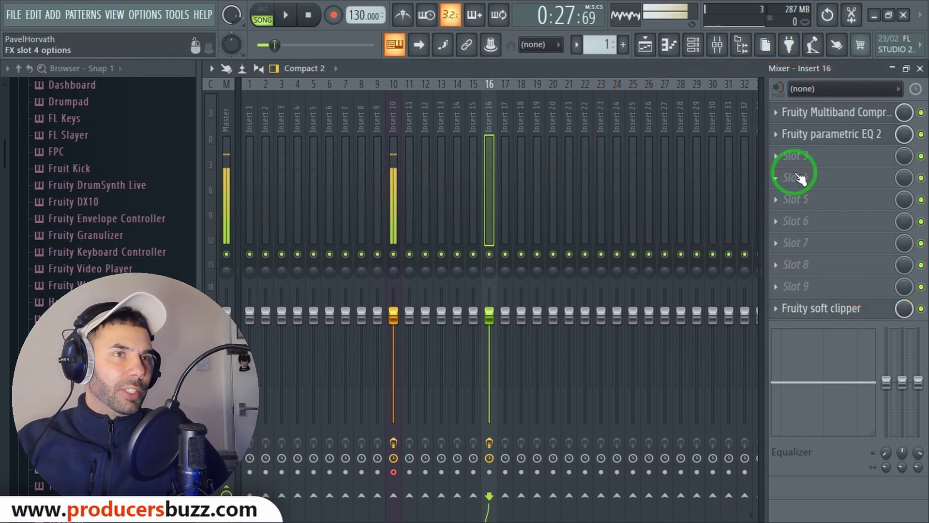
pyautogui.press('space')
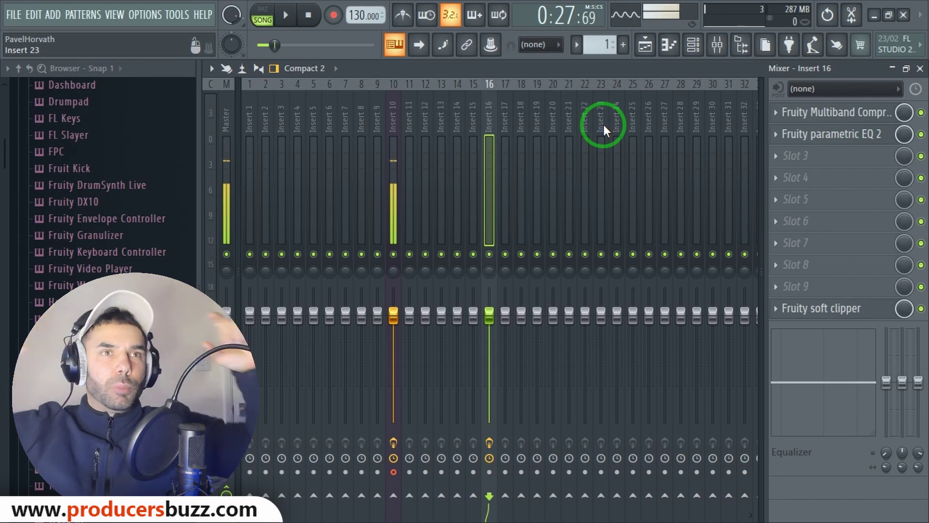
# Add the ModernDeEsser plugin to slot 9 of Insert 16, ahead of the soft clipper, and reposition its window.
pyautogui.click(791, 289)
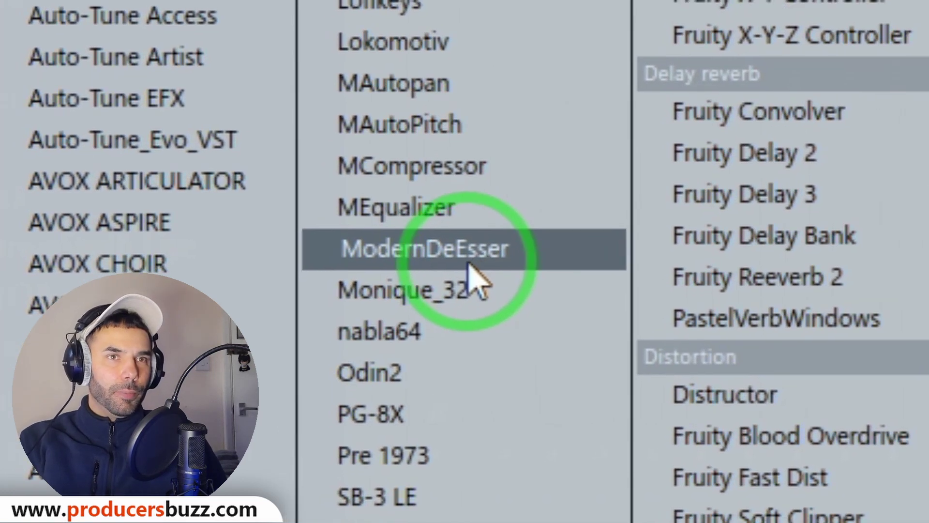
pyautogui.click(468, 262)
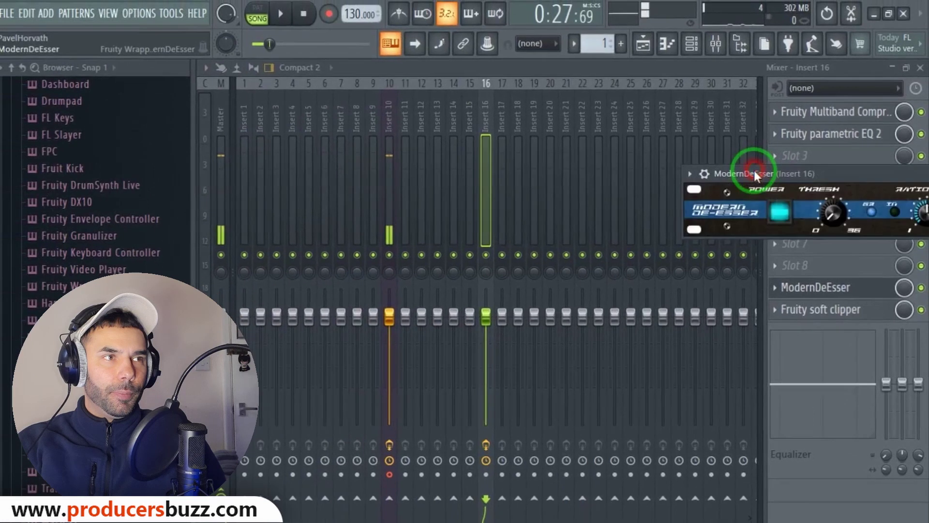
pyautogui.moveTo(755, 171); pyautogui.dragTo(333, 161)
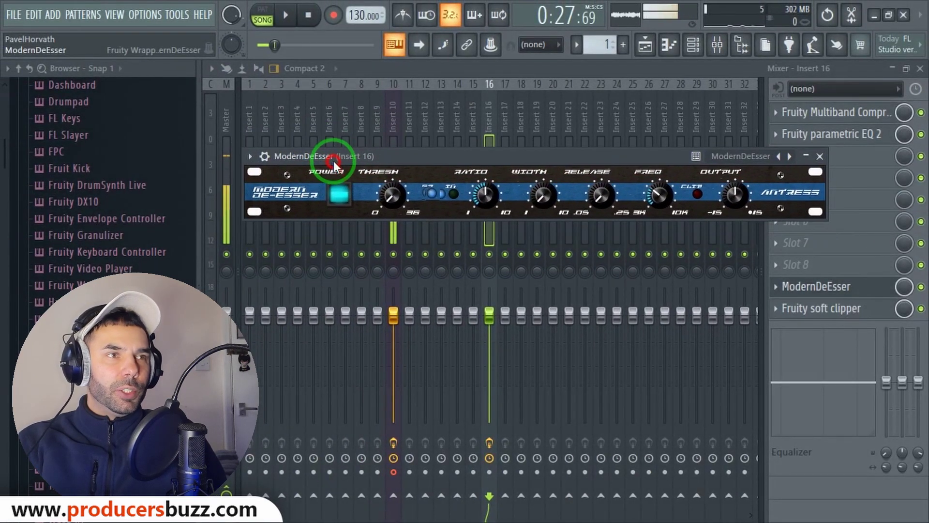
# Load the Vocal preset in the ModernDeEsser.
pyautogui.click(249, 157)
pyautogui.click(783, 4)
pyautogui.hotkey('alt', 'Tab')
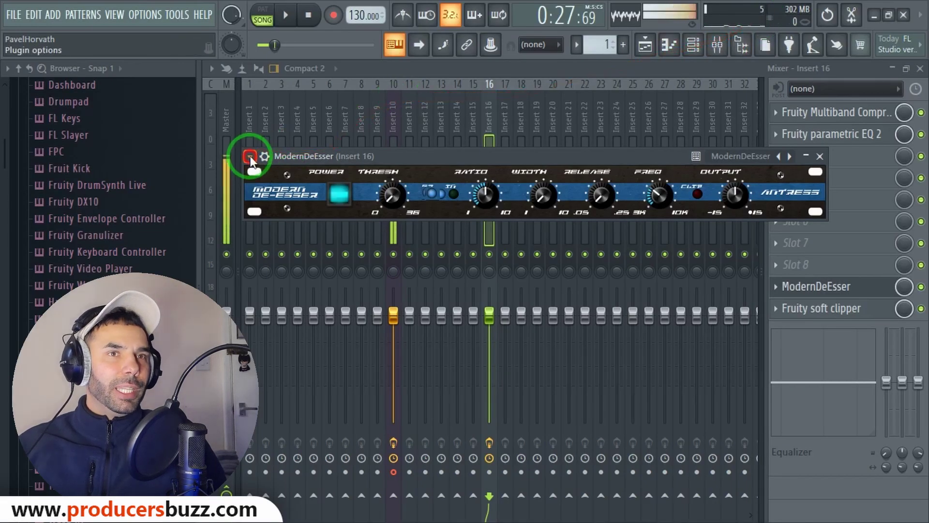
pyautogui.click(249, 157)
pyautogui.click(270, 213)
pyautogui.click(438, 228)
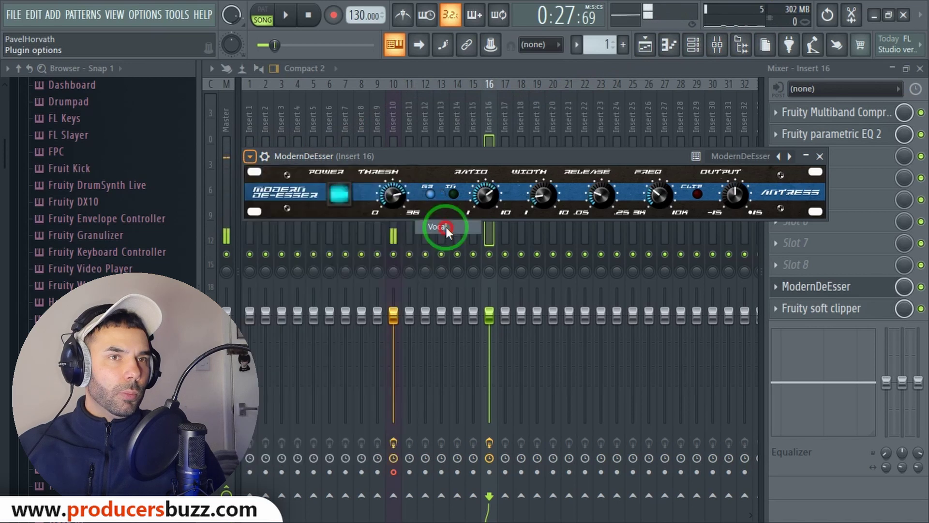
pyautogui.moveTo(480, 156); pyautogui.dragTo(471, 160)
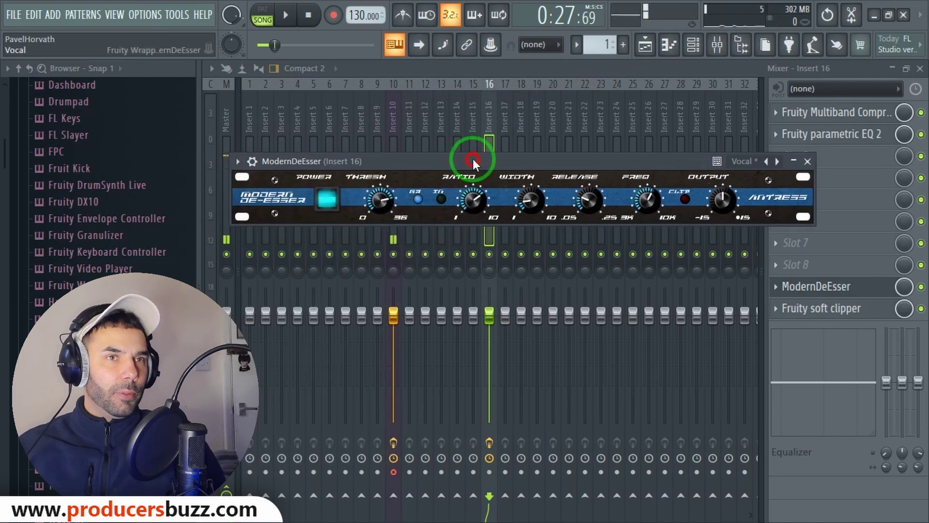
# Try a much lower threshold on the ModernDeEsser and close its window.
pyautogui.moveTo(381, 198); pyautogui.dragTo(410, 465)
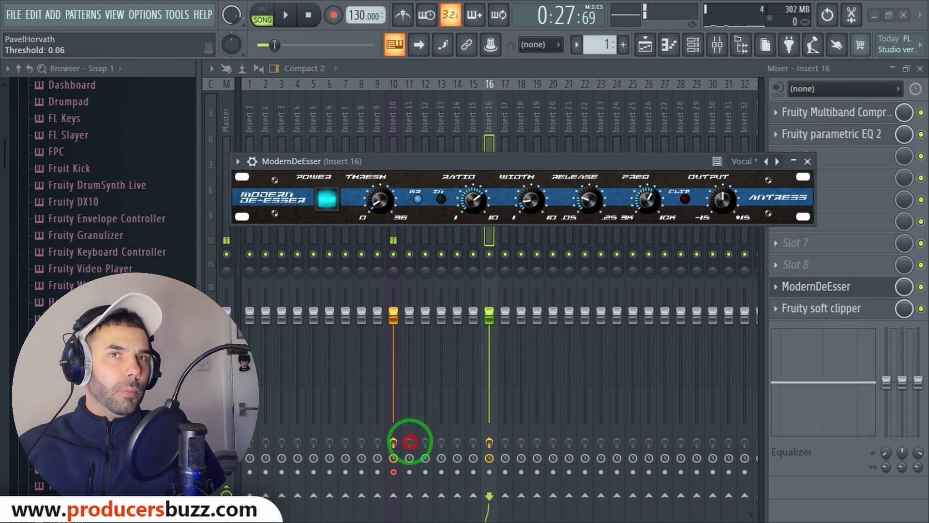
pyautogui.moveTo(410, 447); pyautogui.dragTo(380, 186)
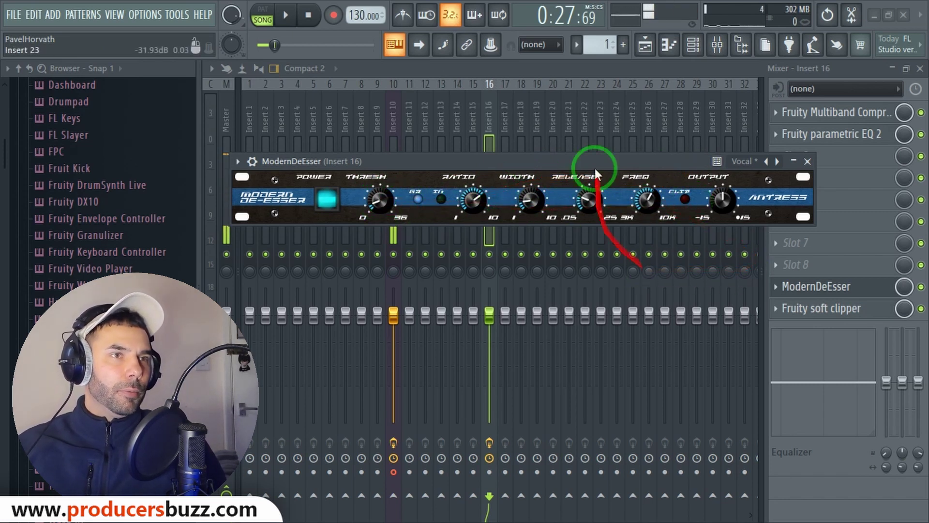
pyautogui.click(553, 71)
# Play the vocals with the ModernDeEsser on Insert 16 switched off and on to compare the sound.
pyautogui.press('space')
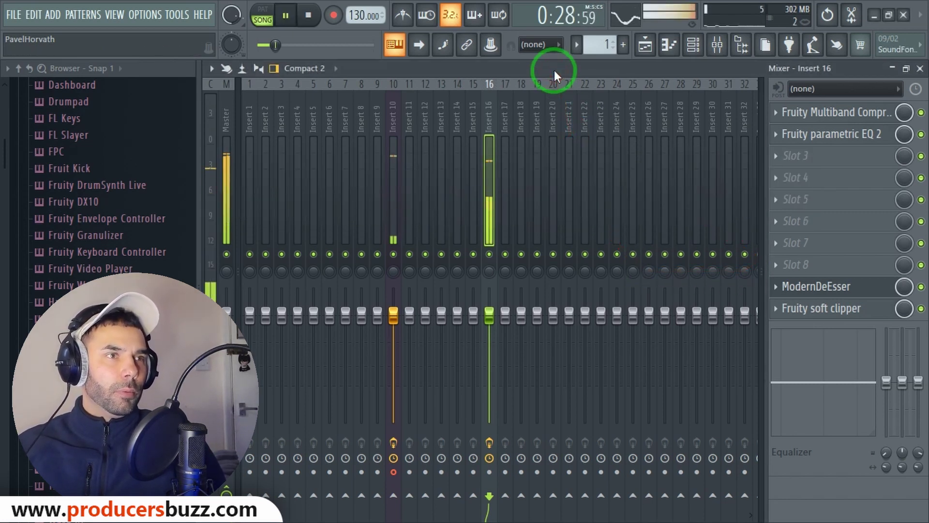
pyautogui.click(921, 287)
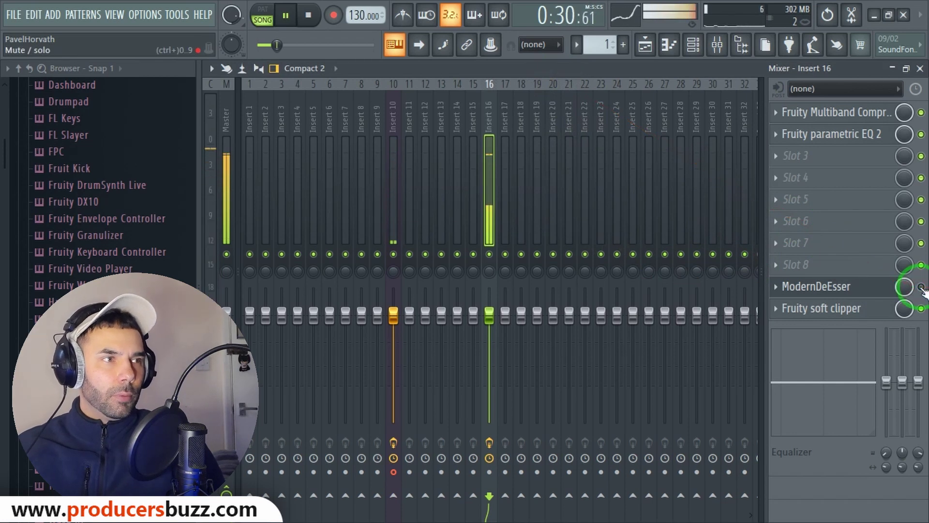
pyautogui.click(921, 288)
# Audition different ModernDeEsser thresholds while the vocals play, leave the threshold at 0.12 and close the plugin.
pyautogui.click(844, 289)
pyautogui.moveTo(379, 204); pyautogui.dragTo(382, 429)
pyautogui.click(309, 18)
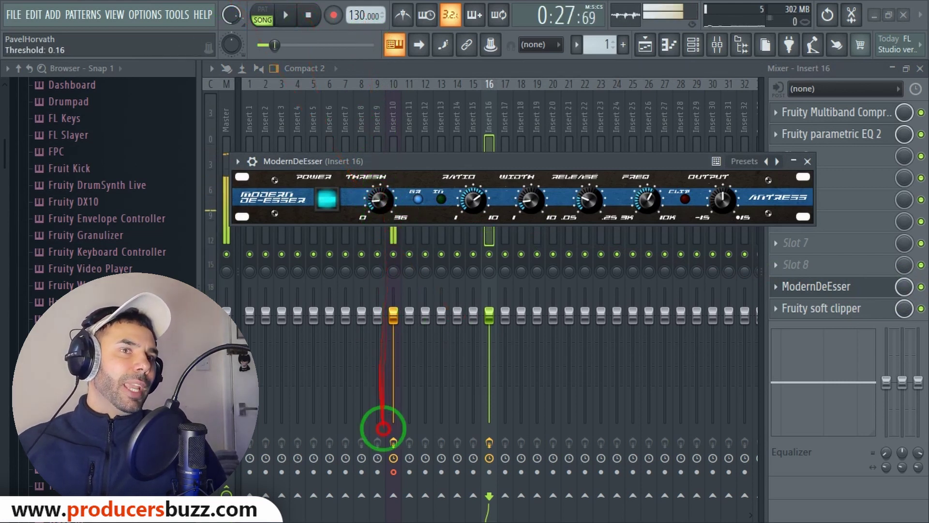
pyautogui.click(285, 16)
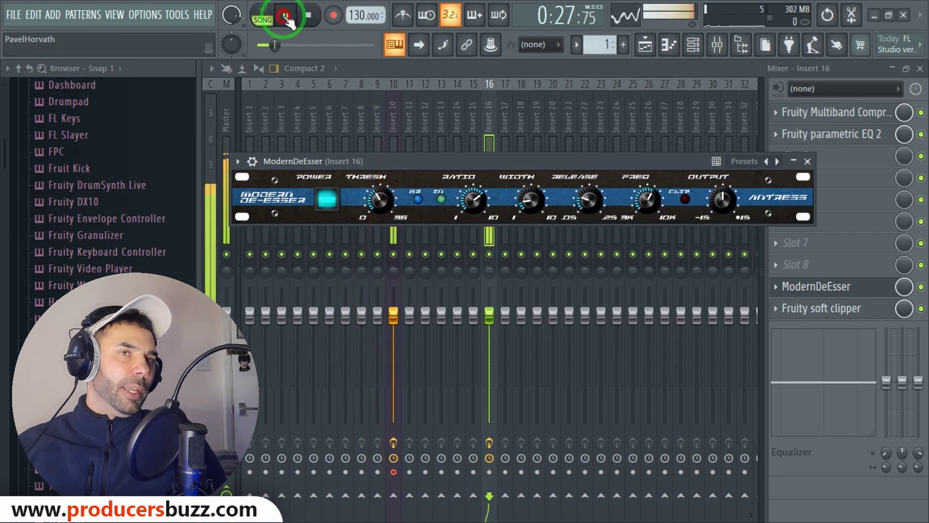
pyautogui.moveTo(380, 199); pyautogui.dragTo(381, 231)
pyautogui.moveTo(383, 283); pyautogui.dragTo(379, 199)
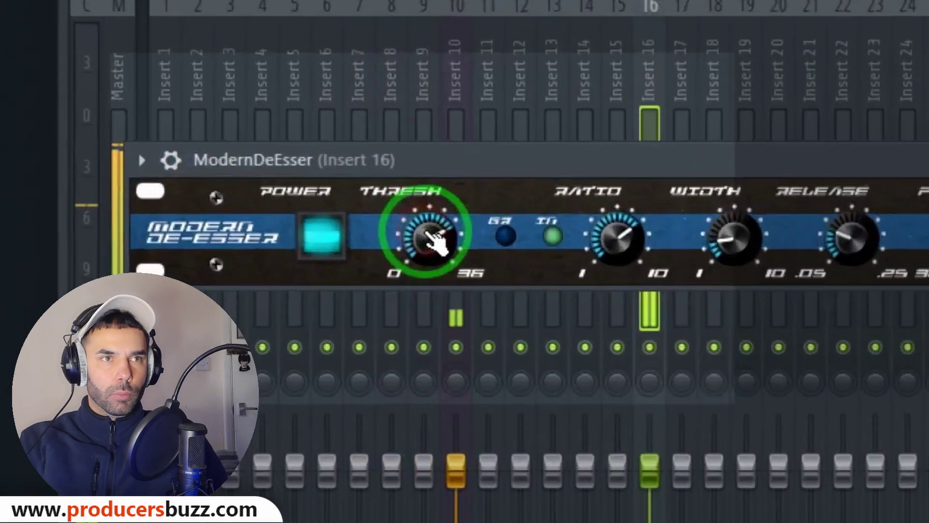
pyautogui.moveTo(426, 232); pyautogui.dragTo(423, 522)
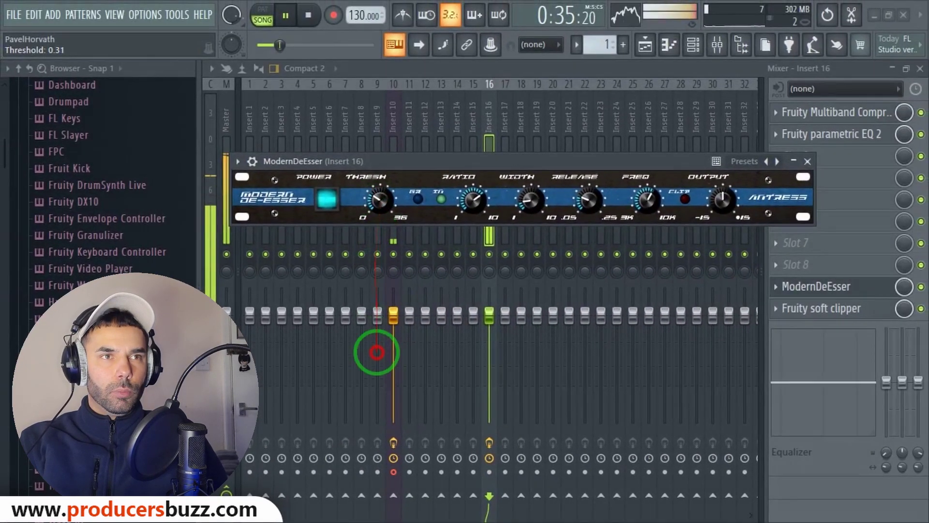
pyautogui.moveTo(377, 352); pyautogui.dragTo(368, 446)
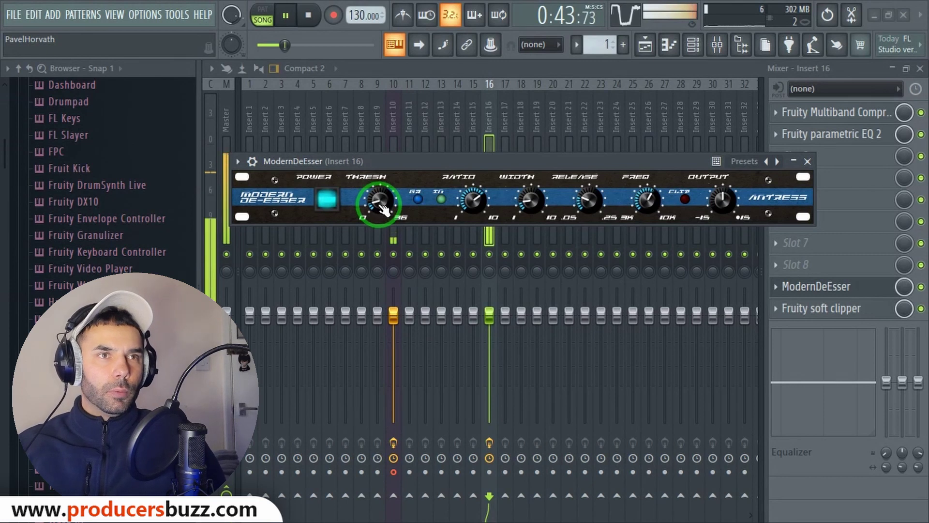
pyautogui.click(308, 15)
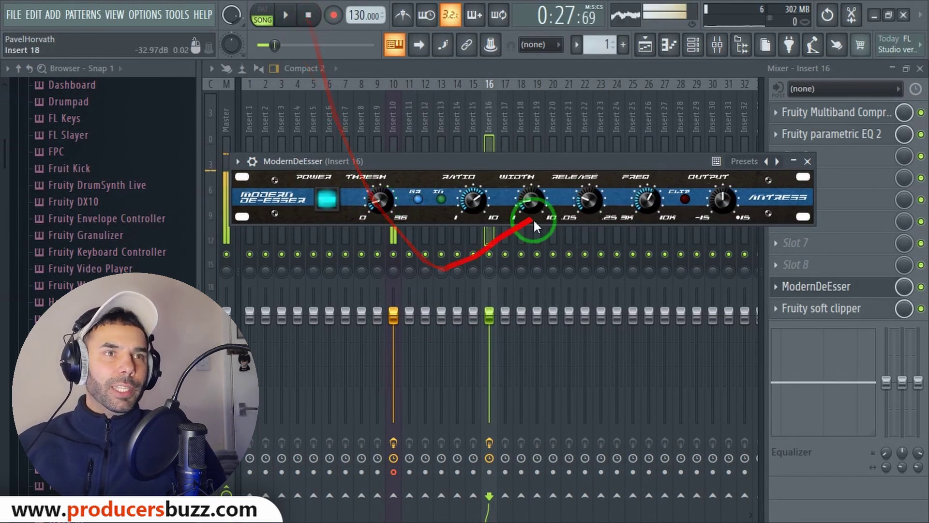
pyautogui.click(807, 161)
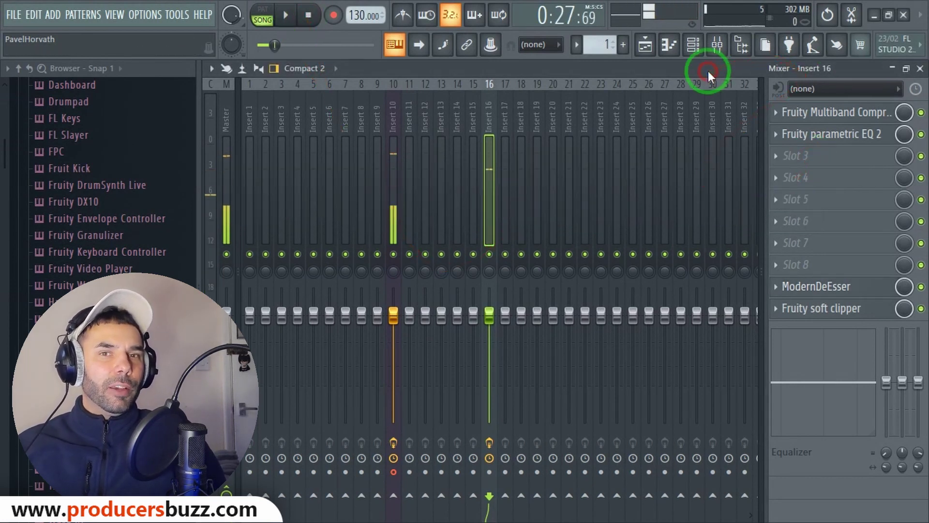
pyautogui.click(835, 287)
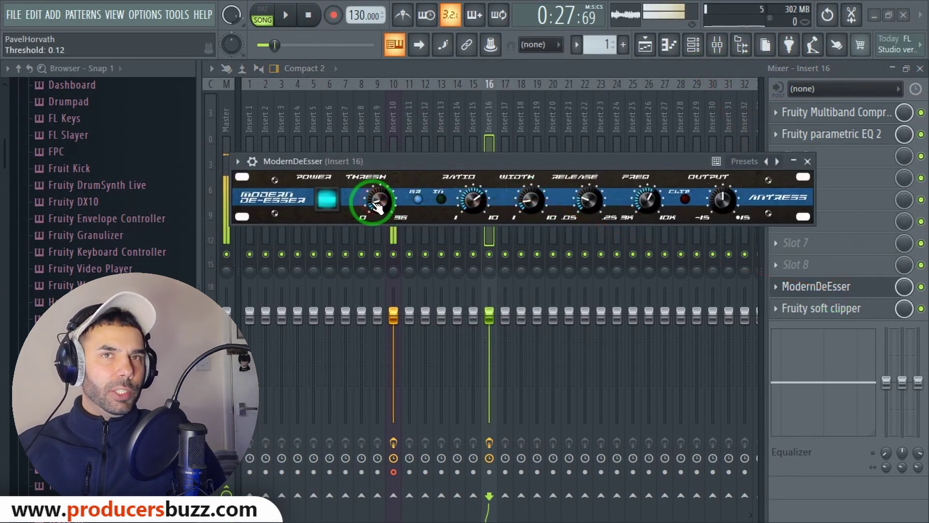
pyautogui.click(807, 162)
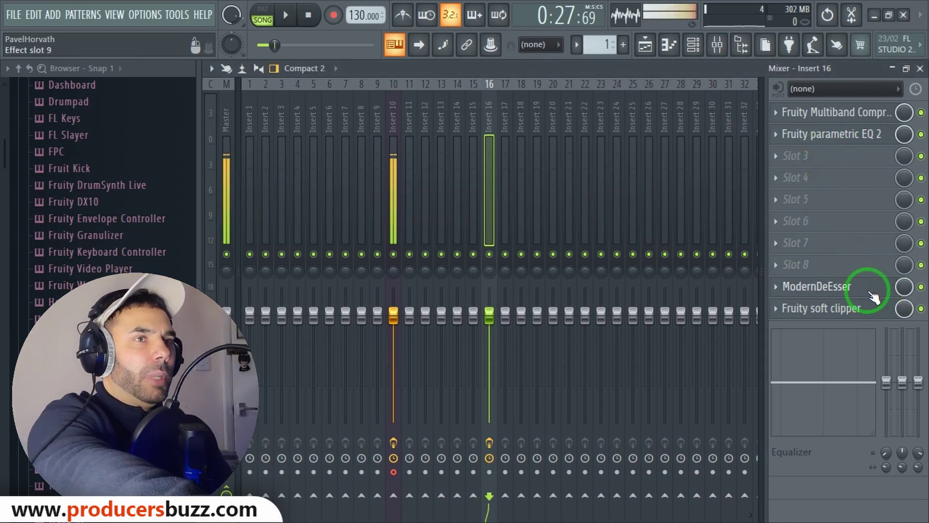
# Play the song from the playlist to hear the processed vocals over the beat, then stop and reopen the mixer.
pyautogui.click(920, 69)
pyautogui.press('space')
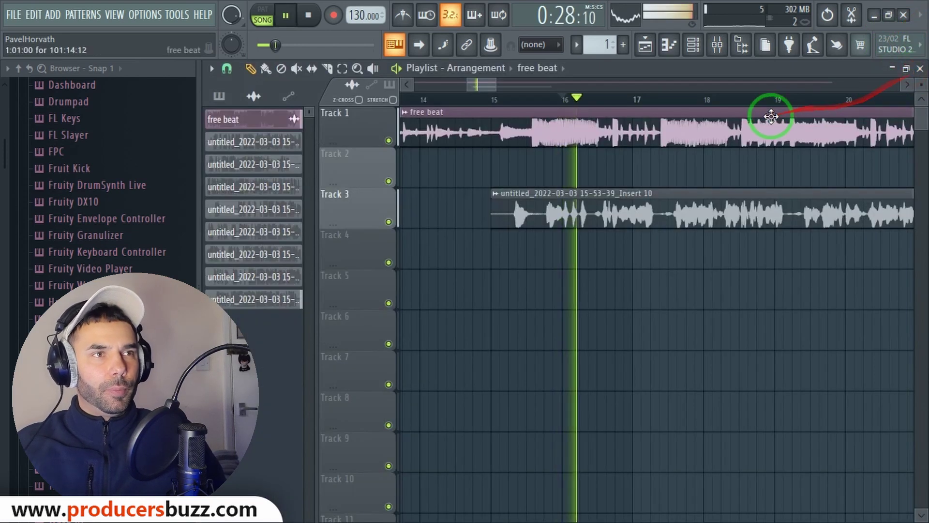
pyautogui.moveTo(497, 84); pyautogui.dragTo(540, 85)
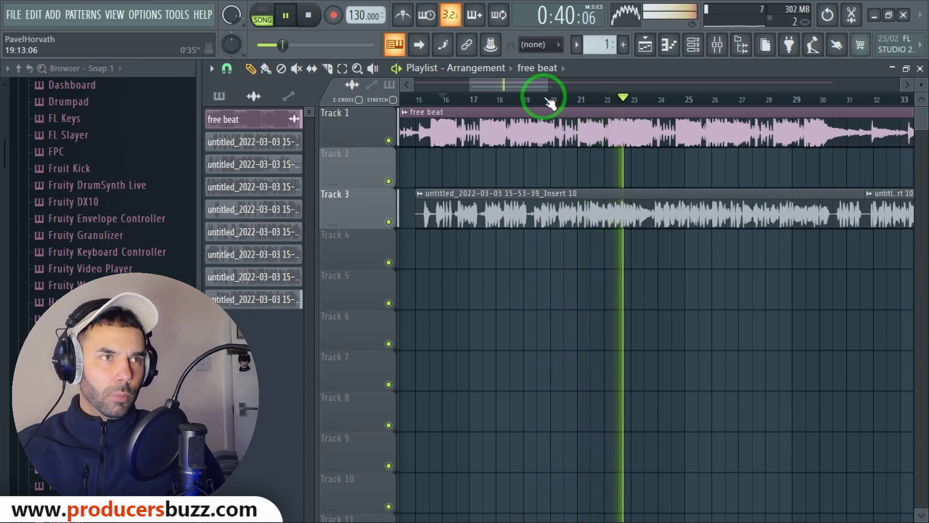
pyautogui.press('space')
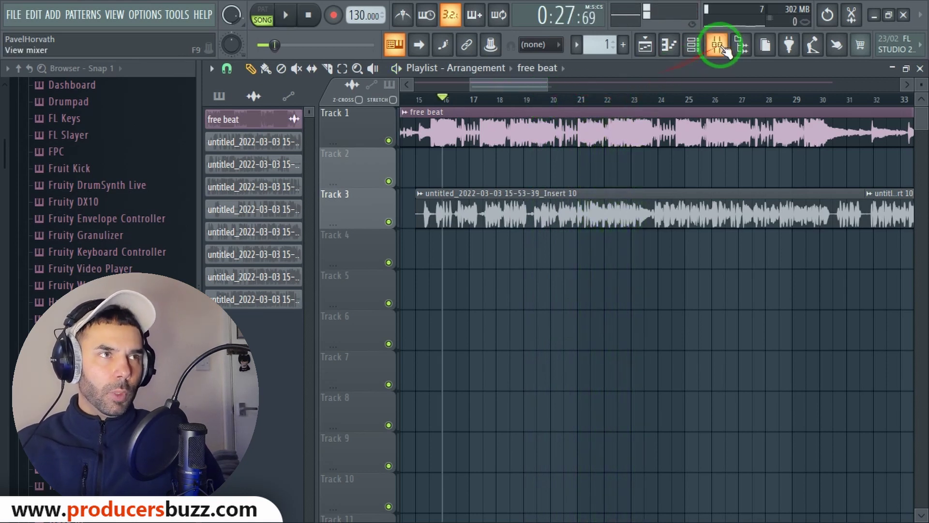
pyautogui.click(725, 48)
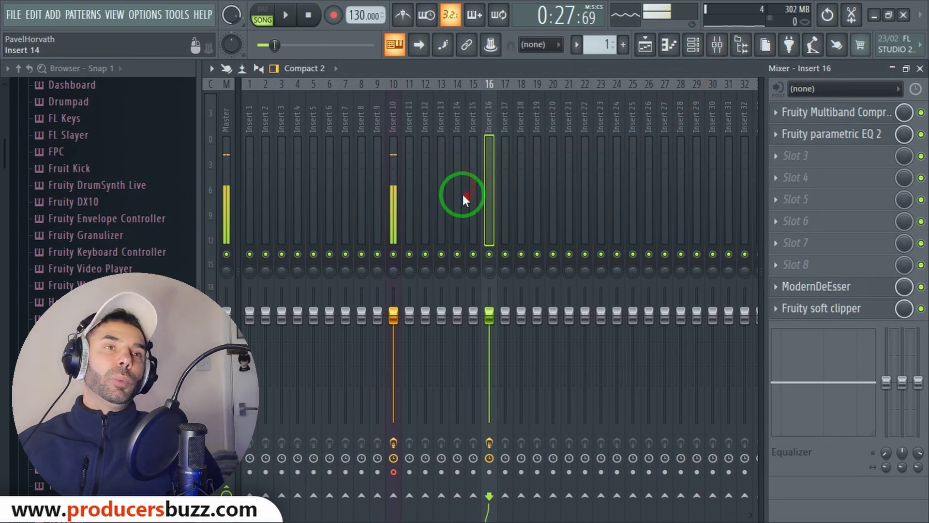
# Load Fruity Limiter into effect slot 3 of Insert 16.
pyautogui.click(792, 154)
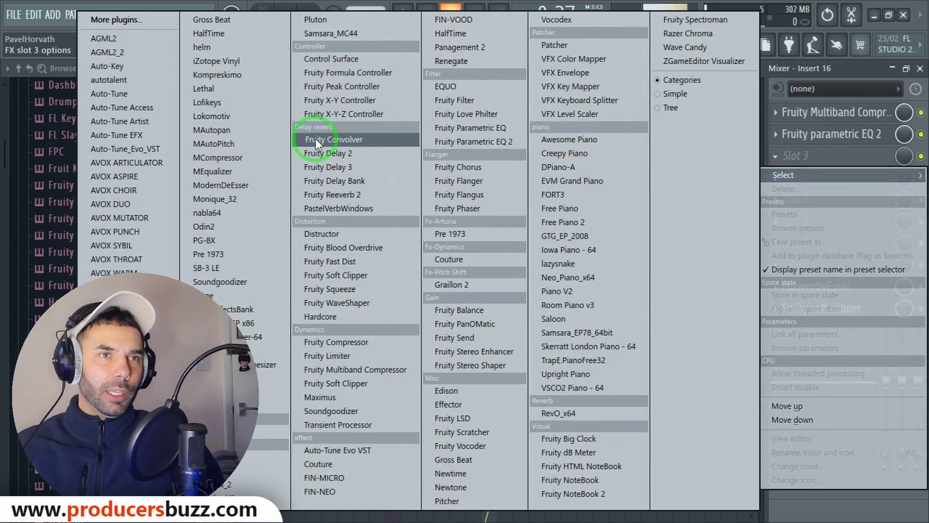
pyautogui.click(324, 170)
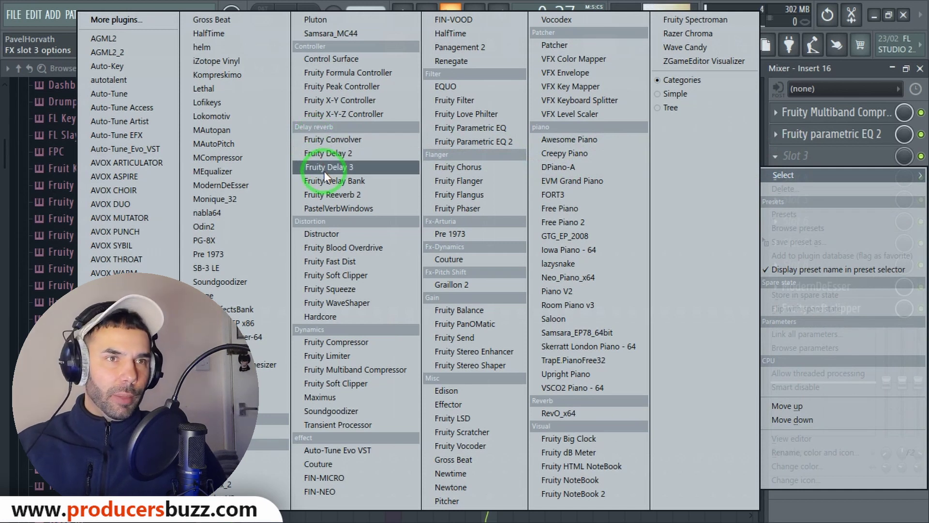
pyautogui.click(333, 357)
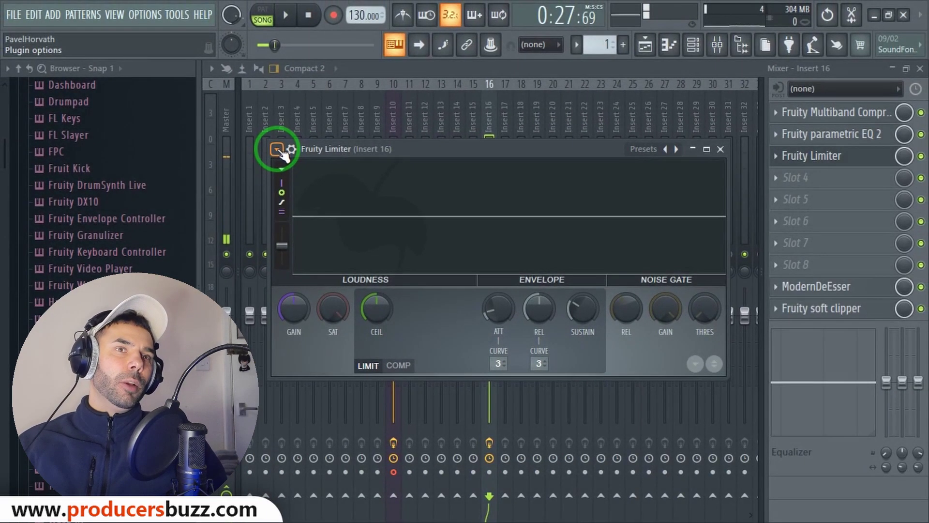
# Load the "Max loudness (slight saturation)" preset in Fruity Limiter and reposition its window slightly.
pyautogui.click(452, 263)
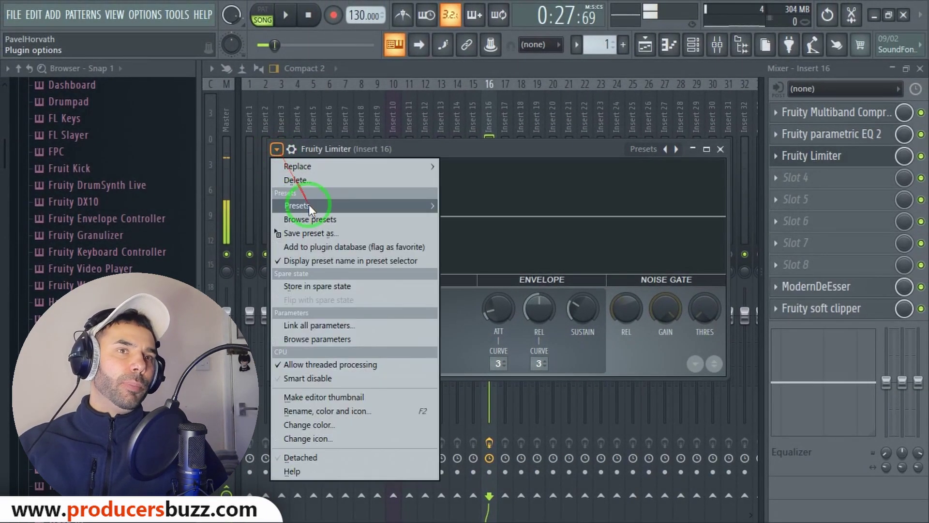
pyautogui.moveTo(309, 204)
pyautogui.click(504, 278)
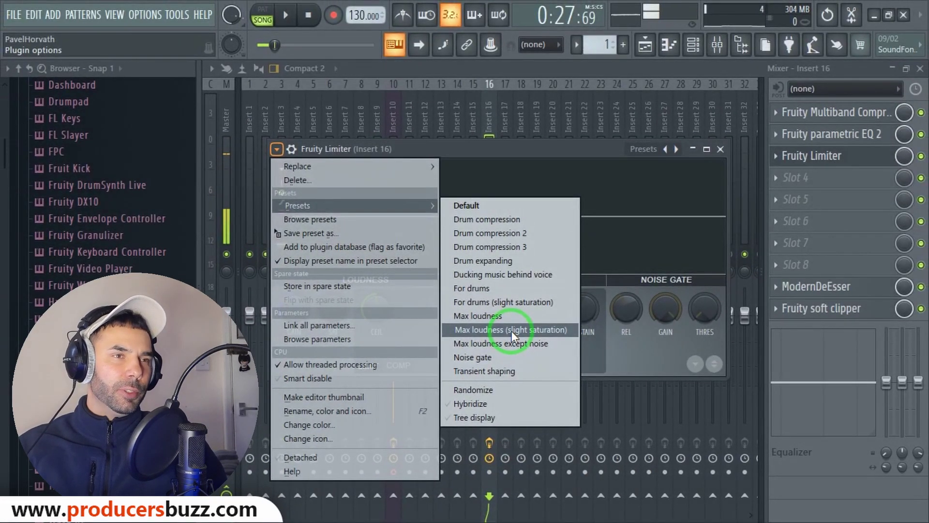
pyautogui.click(511, 330)
pyautogui.moveTo(463, 150); pyautogui.dragTo(450, 149)
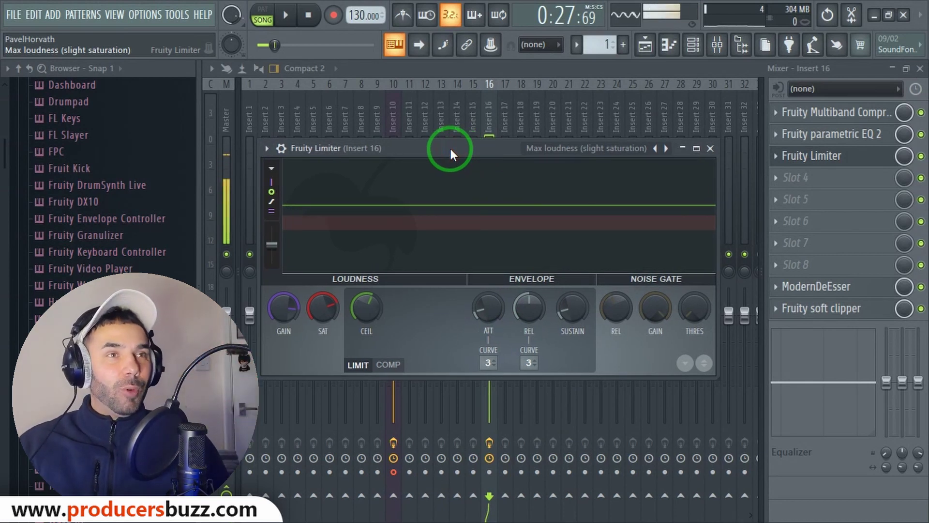
pyautogui.moveTo(451, 153); pyautogui.dragTo(452, 163)
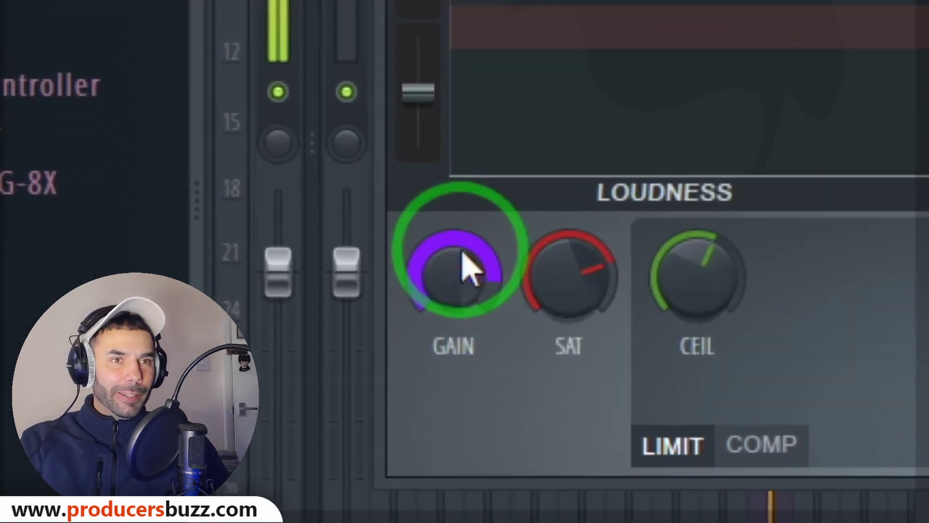
# Lower the Fruity Limiter's gain to about 1.9 dB.
pyautogui.moveTo(289, 315); pyautogui.dragTo(289, 332)
pyautogui.moveTo(470, 282); pyautogui.dragTo(469, 286)
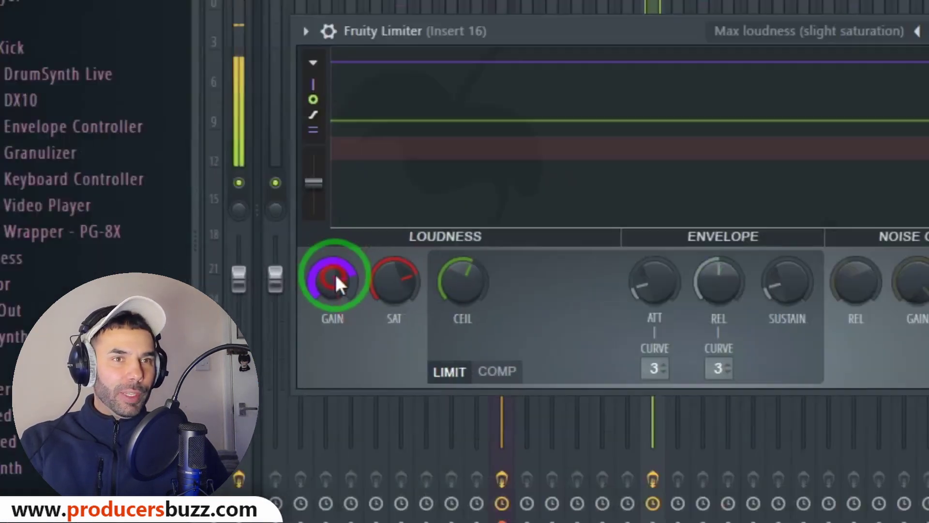
pyautogui.moveTo(467, 230); pyautogui.dragTo(455, 431)
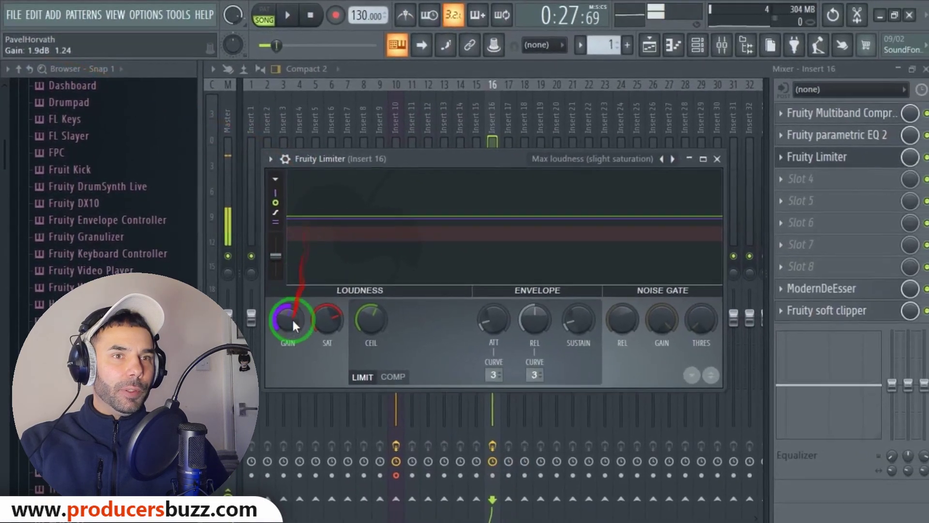
pyautogui.moveTo(294, 326)
pyautogui.mouseDown()
pyautogui.moveTo(293, 335)
pyautogui.moveTo(375, 207)
pyautogui.moveTo(326, 225)
pyautogui.mouseUp()
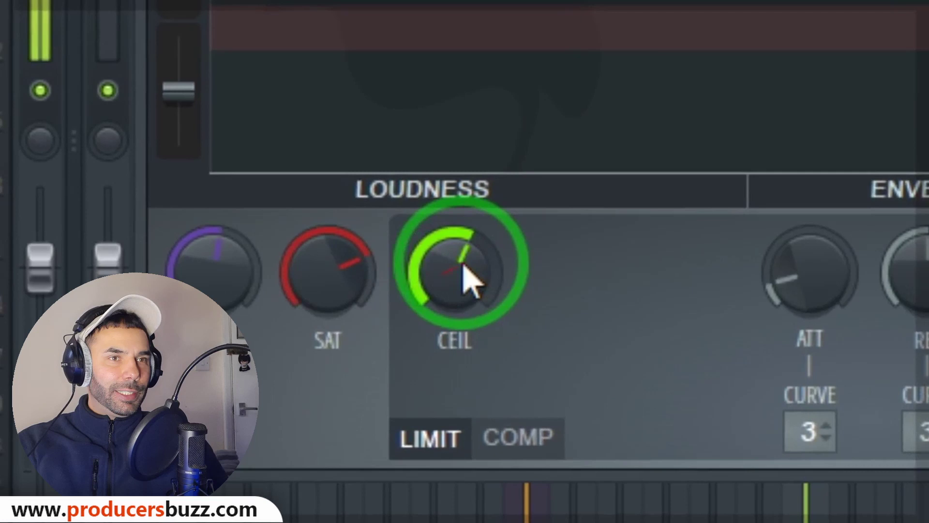
# Try limiter ceilings of -17.5 dB and -14.9 dB, playing the vocals to hear the effect.
pyautogui.moveTo(417, 290); pyautogui.dragTo(416, 288)
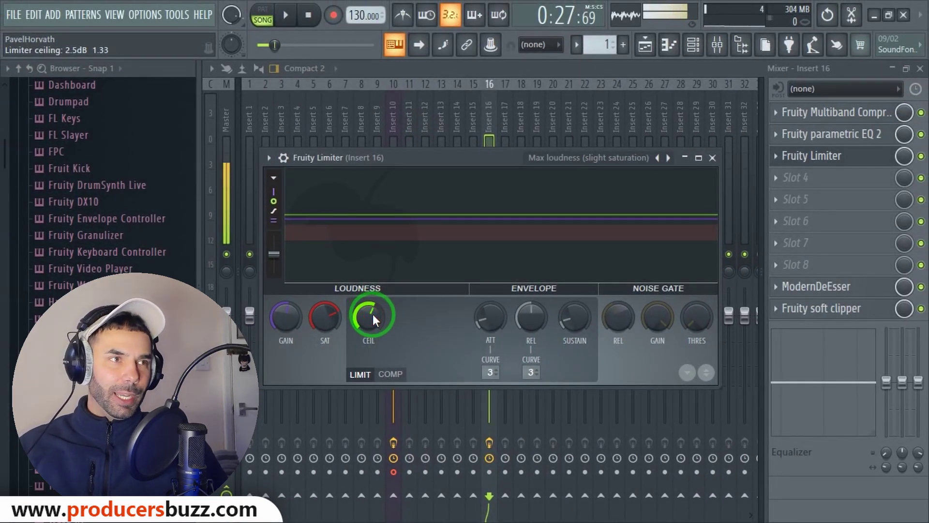
pyautogui.press('space')
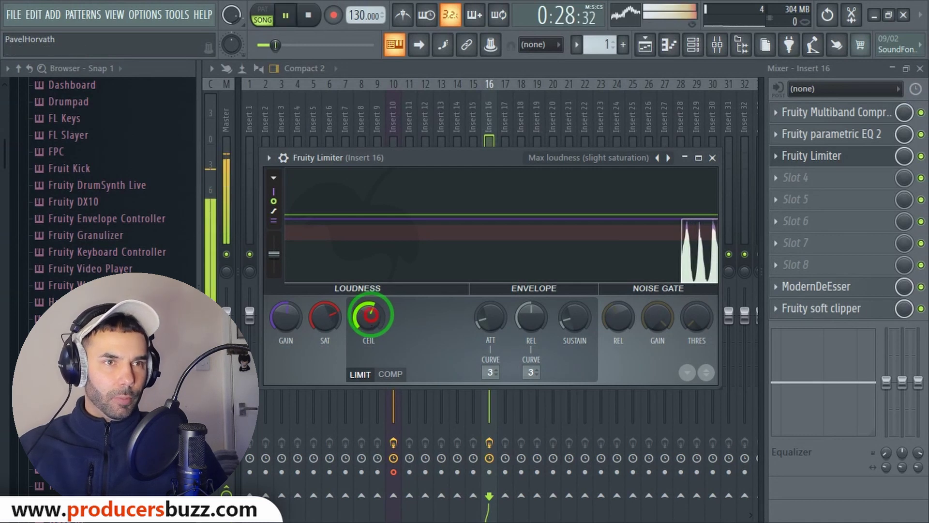
pyautogui.moveTo(372, 314); pyautogui.dragTo(370, 394)
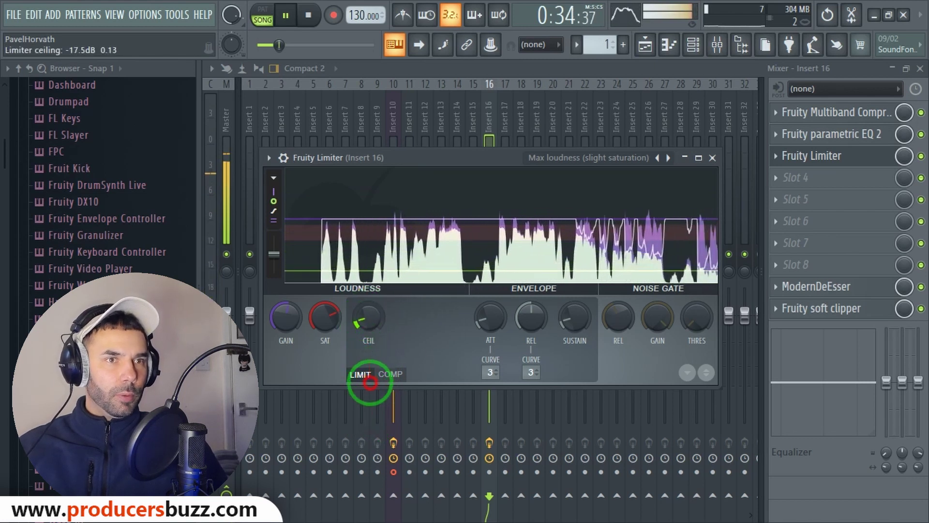
pyautogui.press('space')
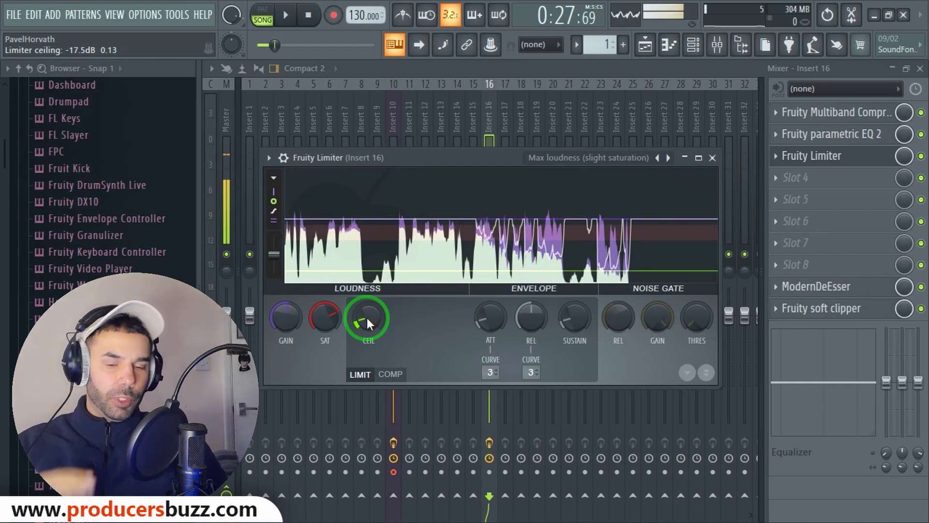
pyautogui.scroll(3, 367, 317)
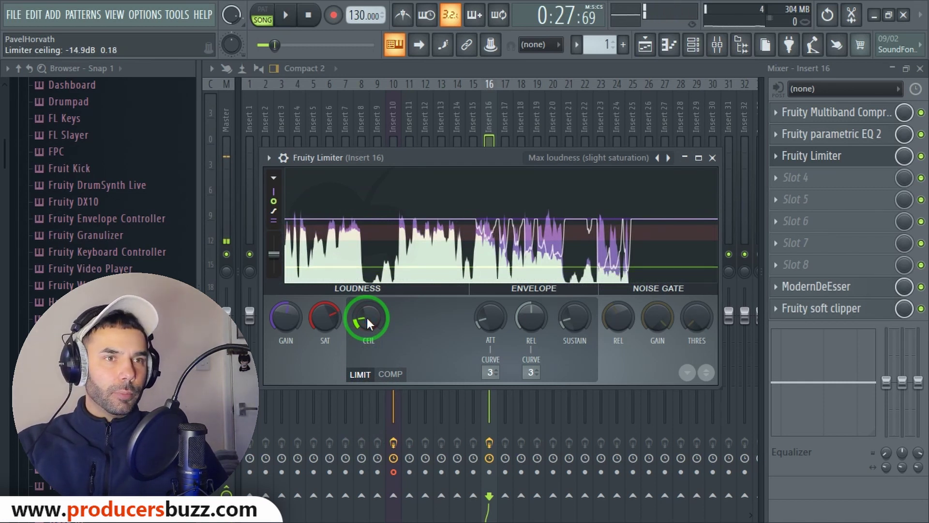
pyautogui.press('space')
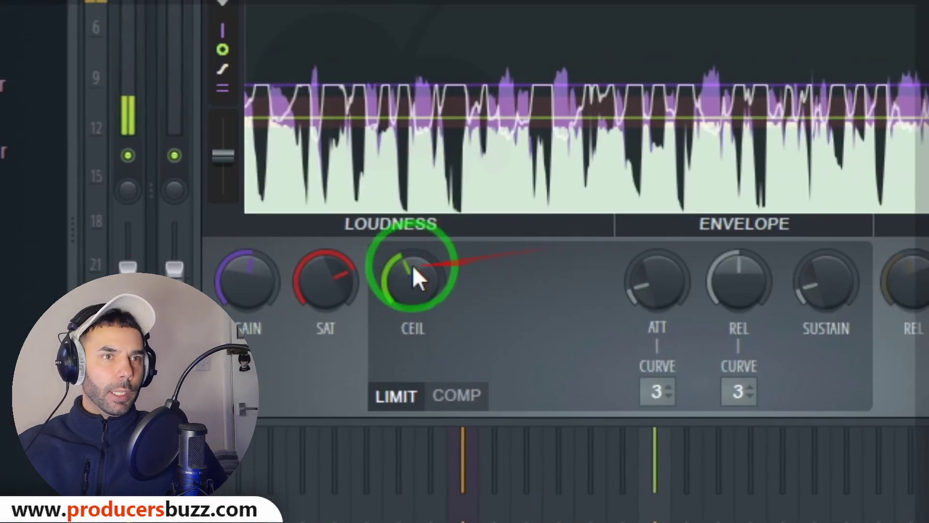
# Audition different limiter ceilings while the vocals play and settle the ceiling at about -2.2 dB.
pyautogui.scroll(2, 466, 261)
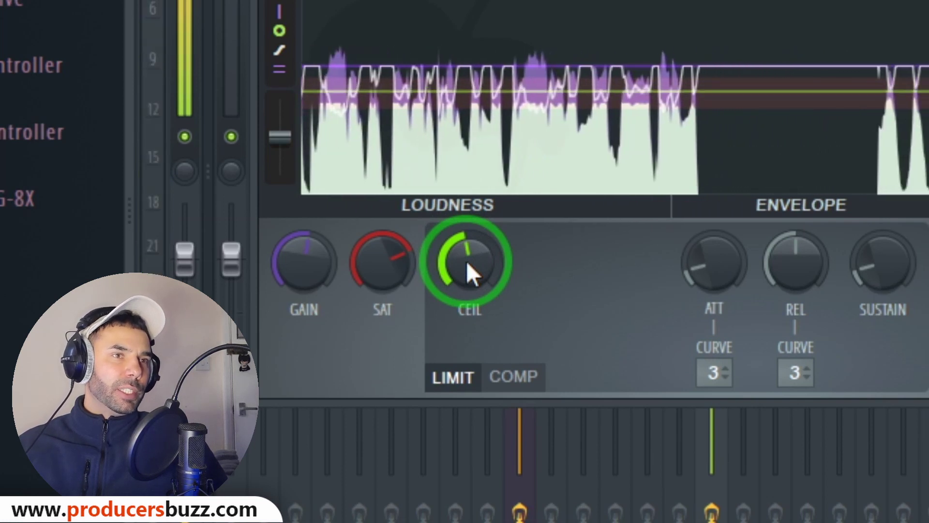
pyautogui.moveTo(466, 260); pyautogui.dragTo(466, 271)
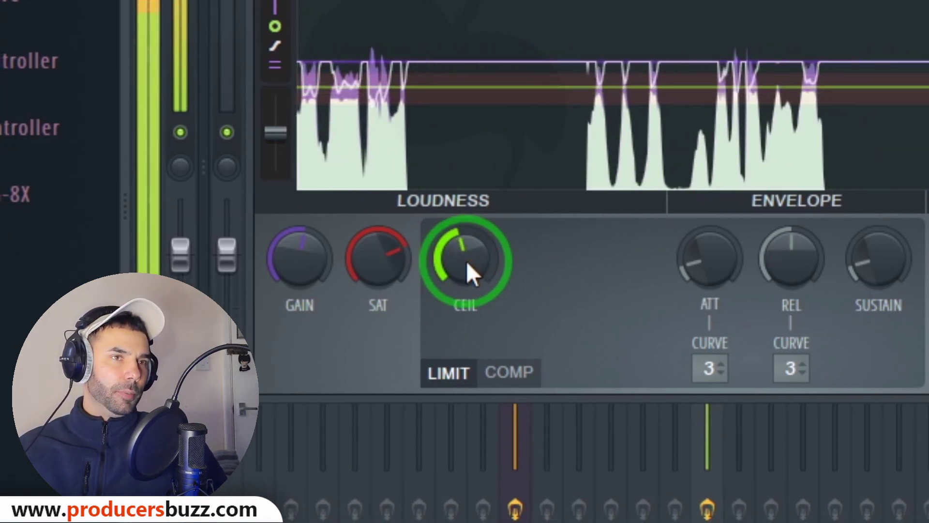
pyautogui.moveTo(466, 261); pyautogui.dragTo(466, 277)
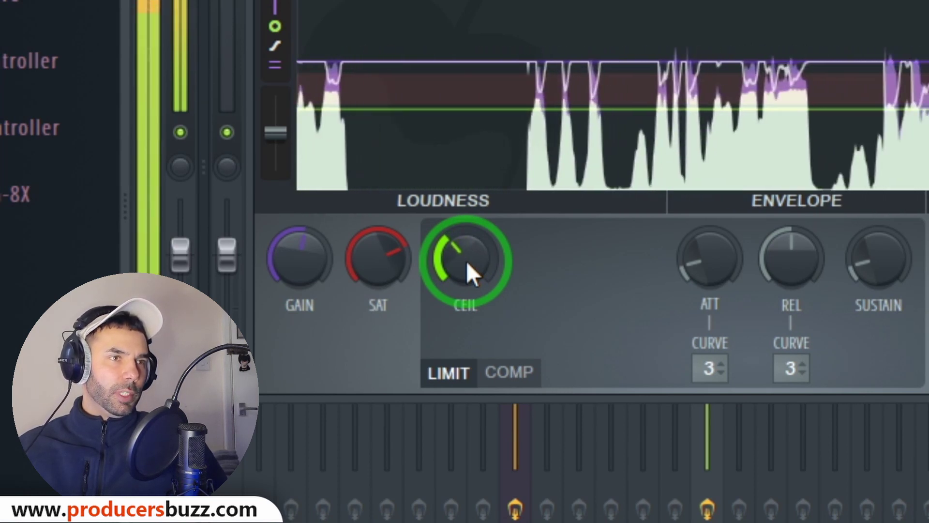
pyautogui.moveTo(466, 260); pyautogui.dragTo(466, 264)
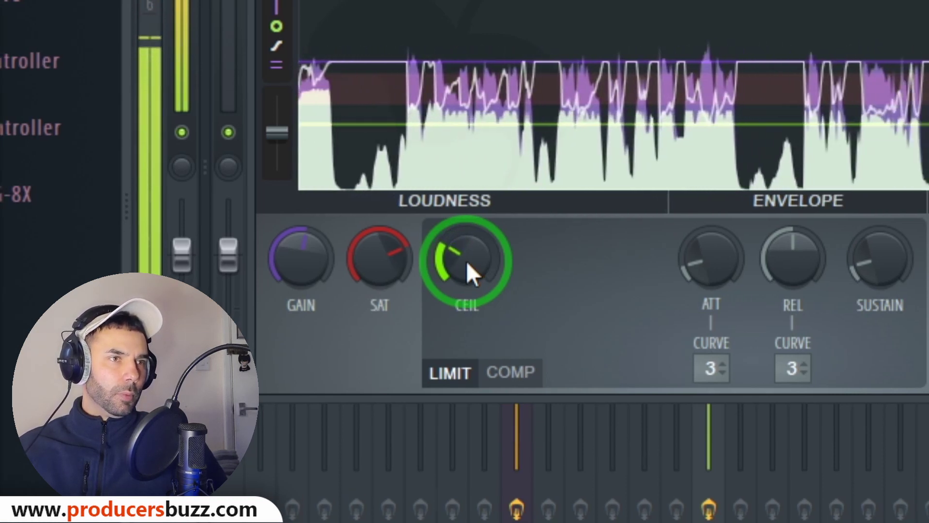
pyautogui.scroll(2, 466, 261)
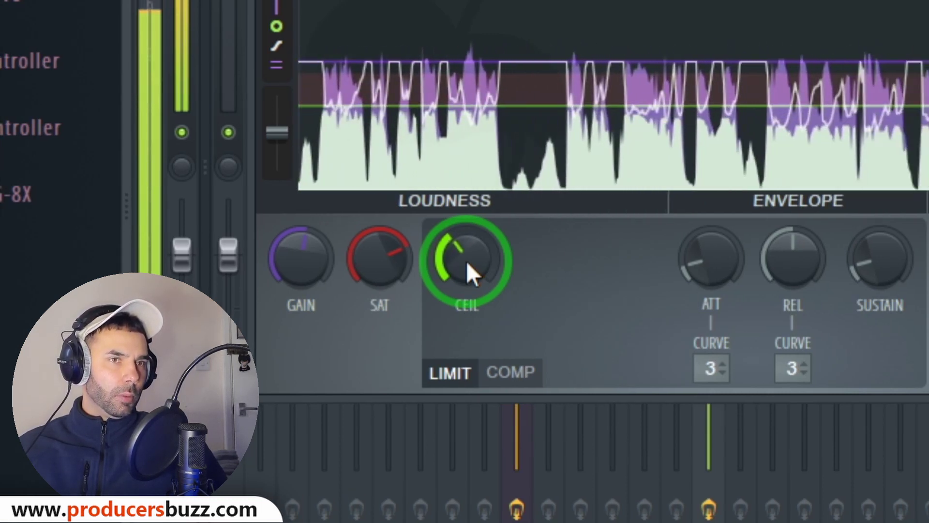
pyautogui.scroll(2, 466, 260)
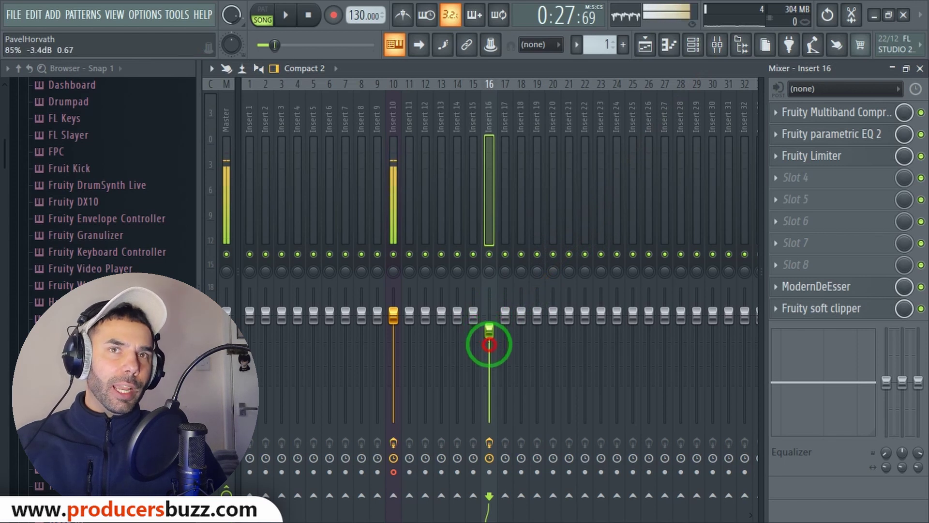
# Lower Insert 16's volume fader to 80% (-4.6 dB), play the song from the playlist to check the balance, and return to the mixer.
pyautogui.moveTo(494, 355); pyautogui.dragTo(496, 356)
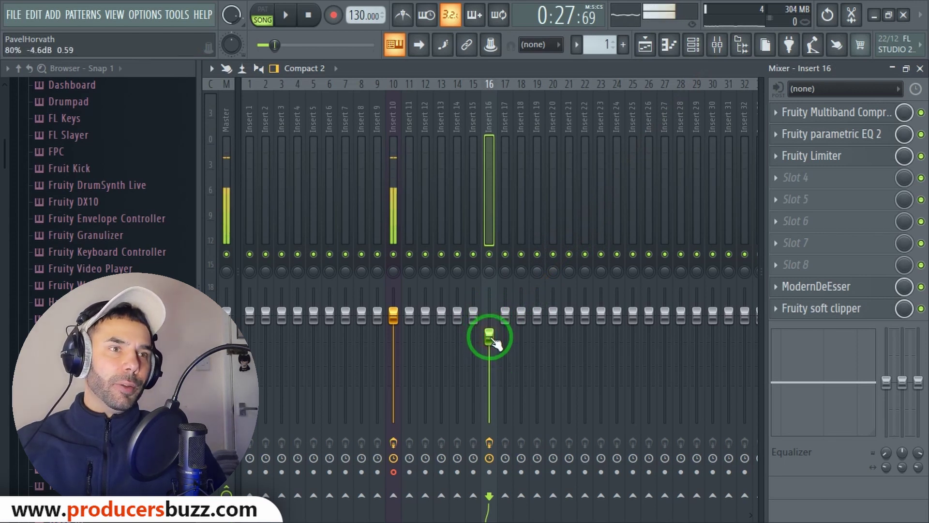
pyautogui.press('space')
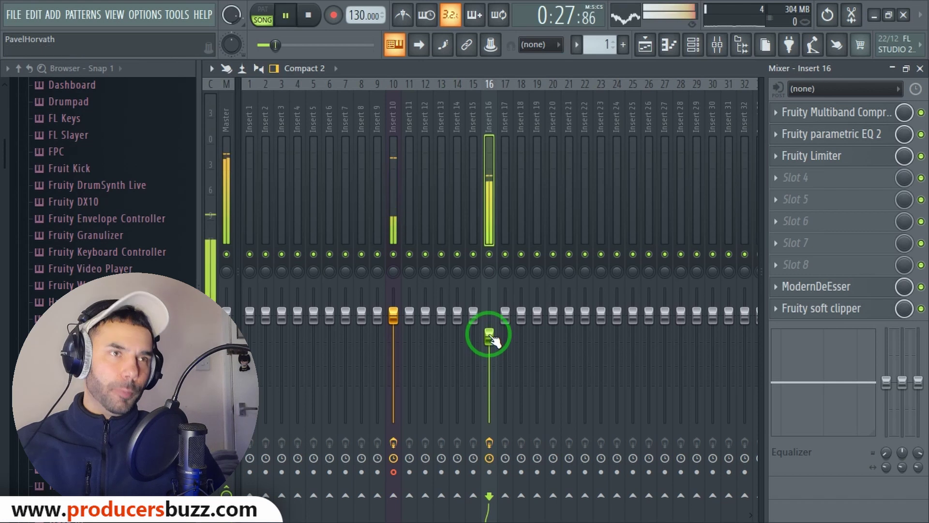
pyautogui.click(894, 68)
pyautogui.click(545, 86)
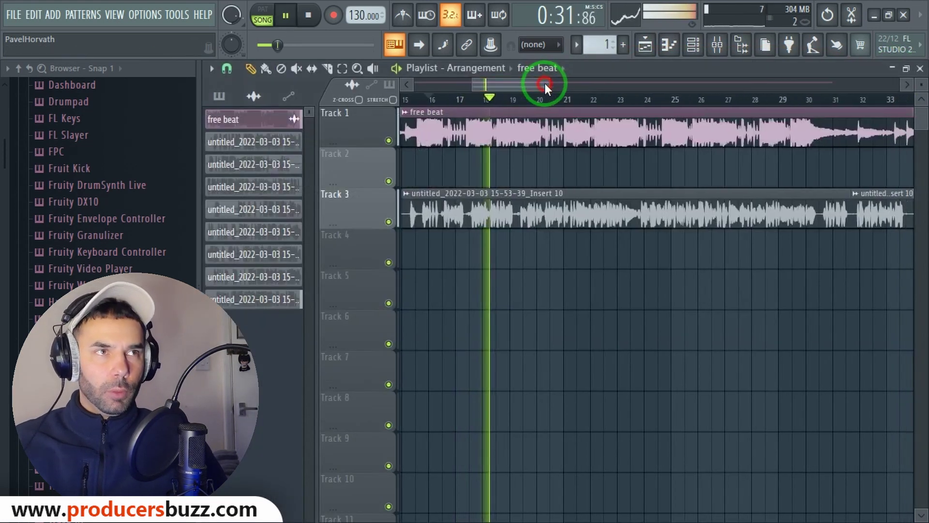
pyautogui.moveTo(545, 84)
pyautogui.mouseDown()
pyautogui.moveTo(566, 86)
pyautogui.moveTo(545, 83)
pyautogui.mouseUp()
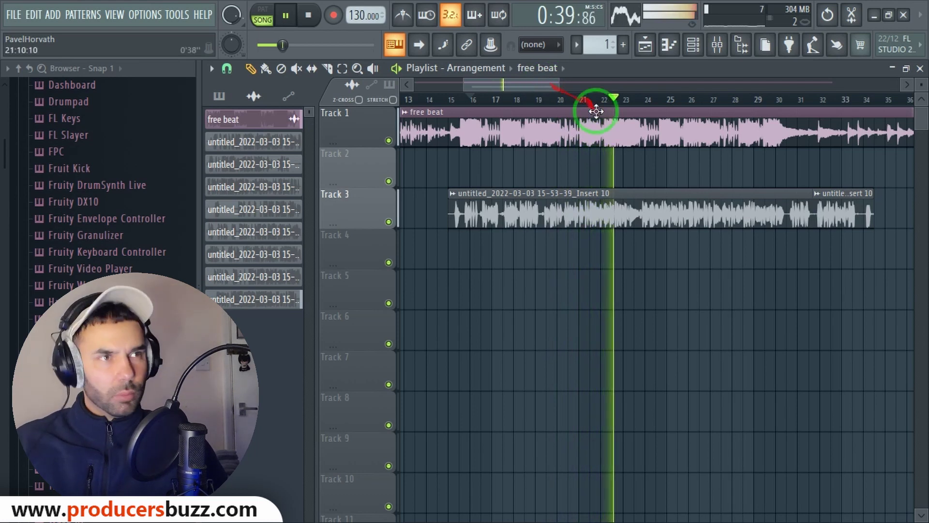
pyautogui.click(717, 45)
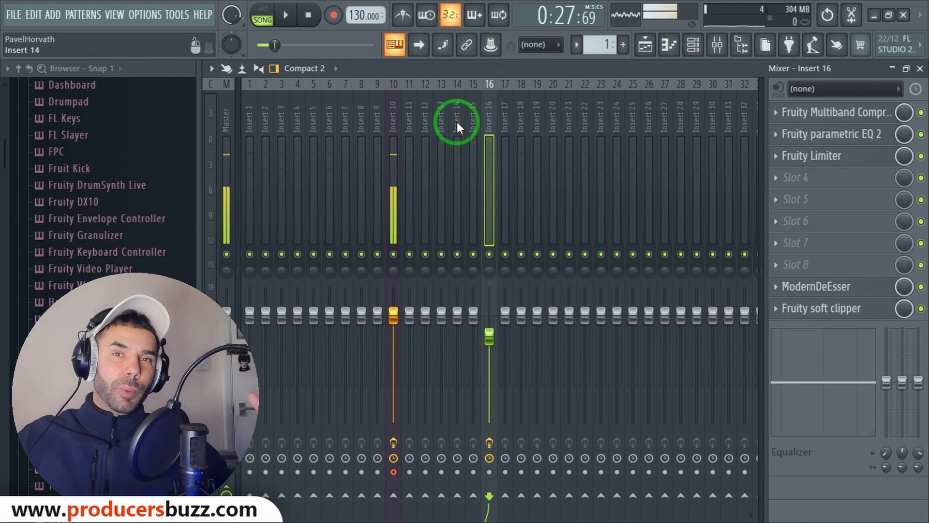
# Load Soundgoodizer into effect slot 4 of Insert 16 and move its window higher.
pyautogui.click(841, 175)
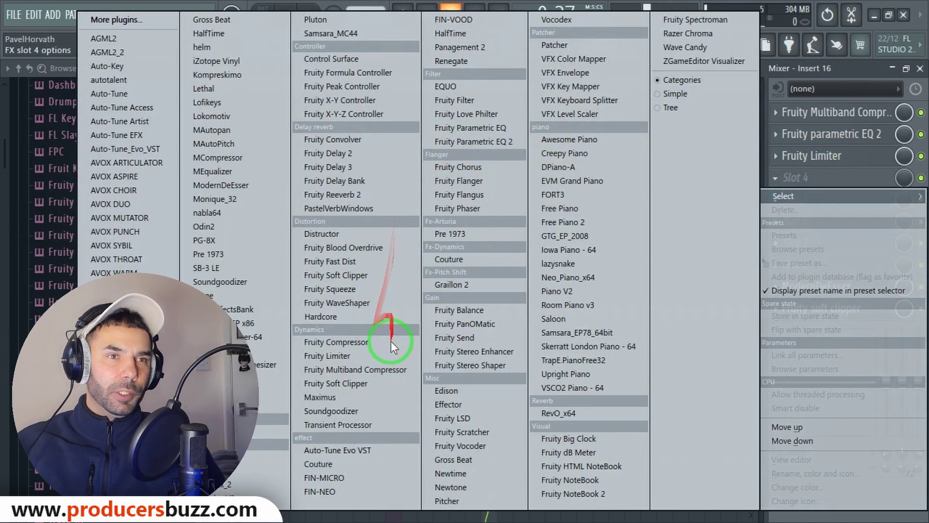
pyautogui.click(365, 409)
pyautogui.moveTo(411, 224); pyautogui.dragTo(436, 164)
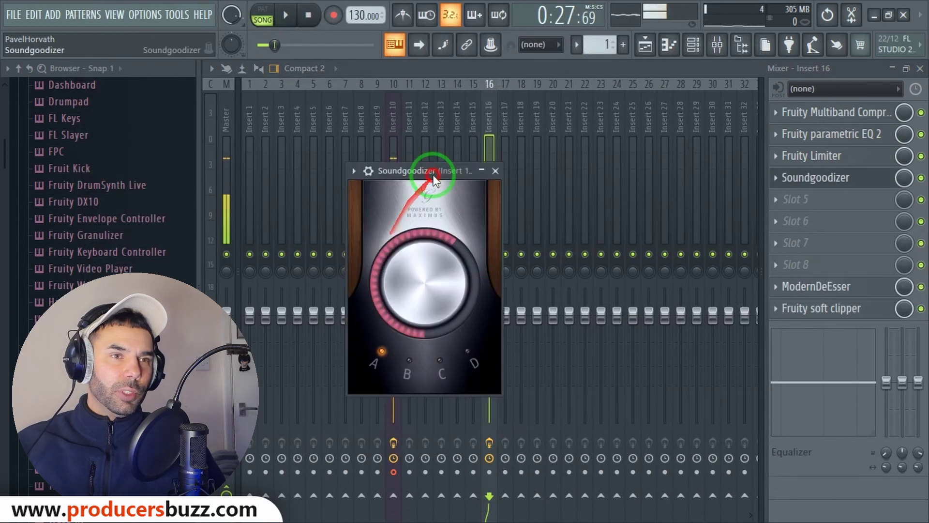
# Switch Soundgoodizer to mode C and reduce its amount to about half while the vocals play, closing the plugin when done.
pyautogui.press('space')
pyautogui.click(439, 362)
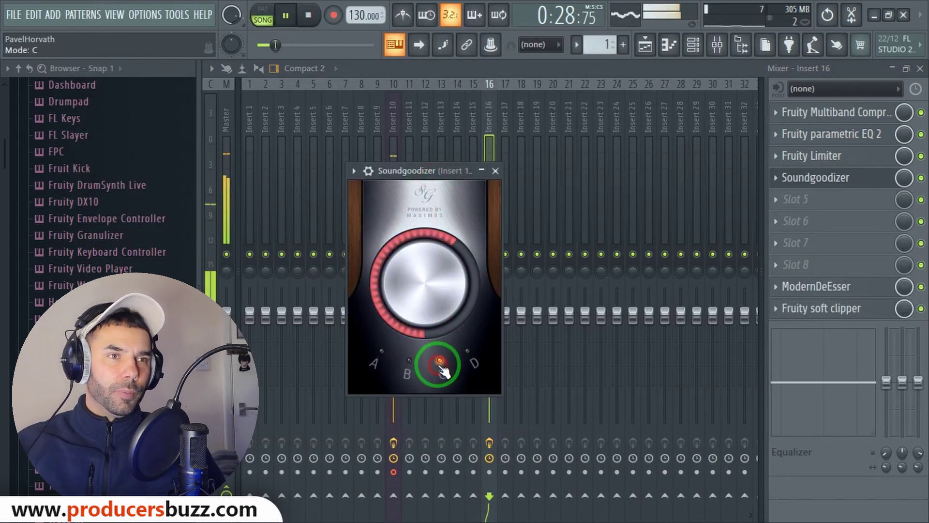
pyautogui.moveTo(434, 278); pyautogui.dragTo(443, 315)
pyautogui.press('space')
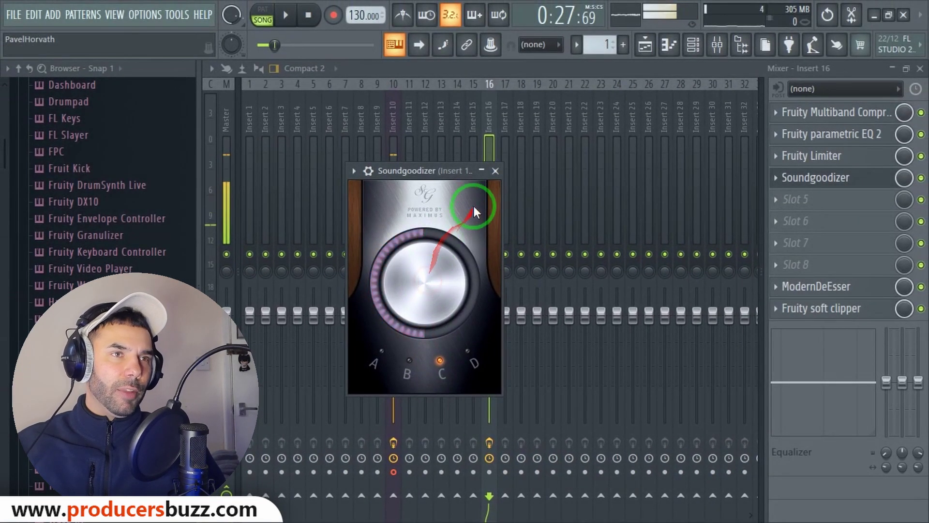
pyautogui.click(495, 171)
# Set the ModernDeEsser threshold to 0.10 and review the Fruity Limiter's ceiling, closing both plugin windows.
pyautogui.press('space')
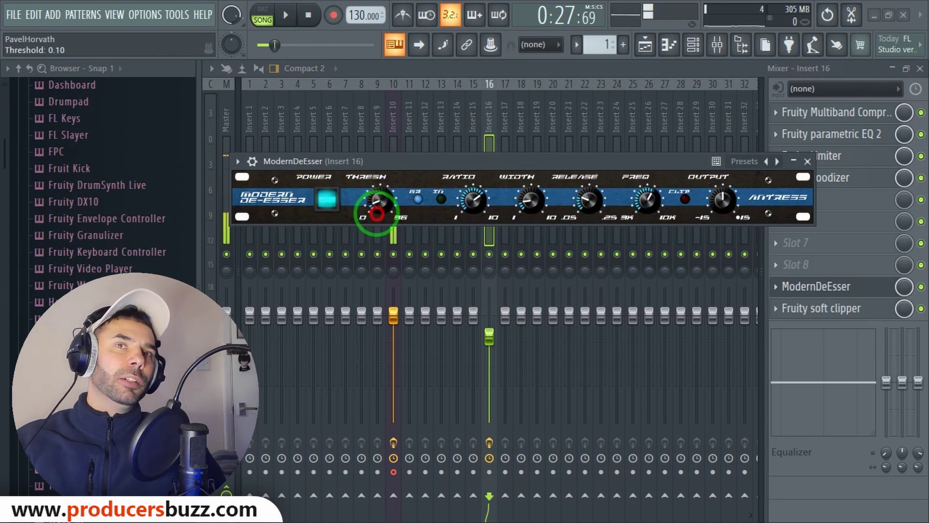
pyautogui.click(808, 161)
pyautogui.click(800, 157)
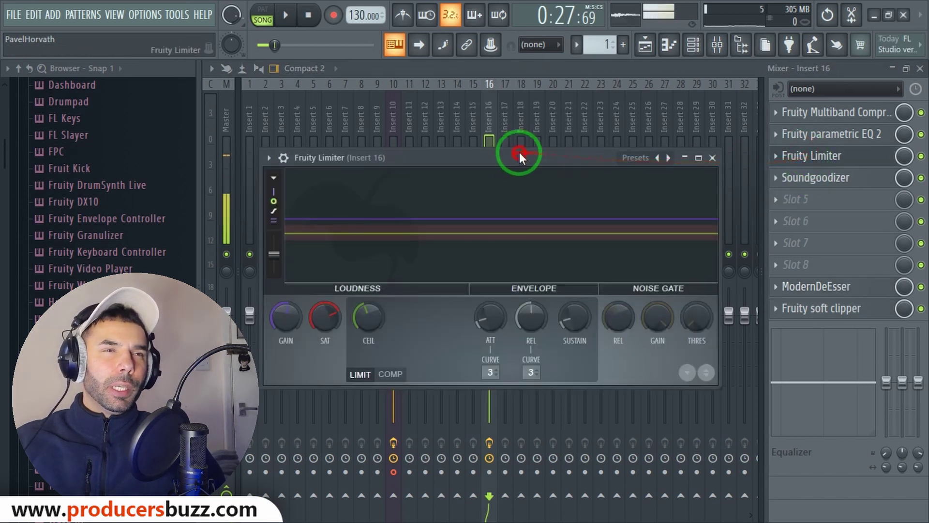
pyautogui.moveTo(519, 158); pyautogui.dragTo(531, 153)
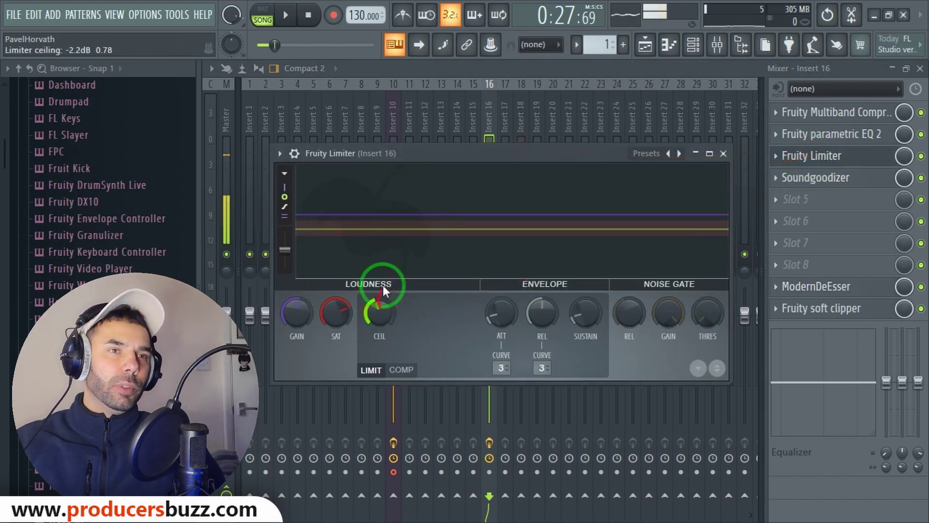
pyautogui.click(723, 154)
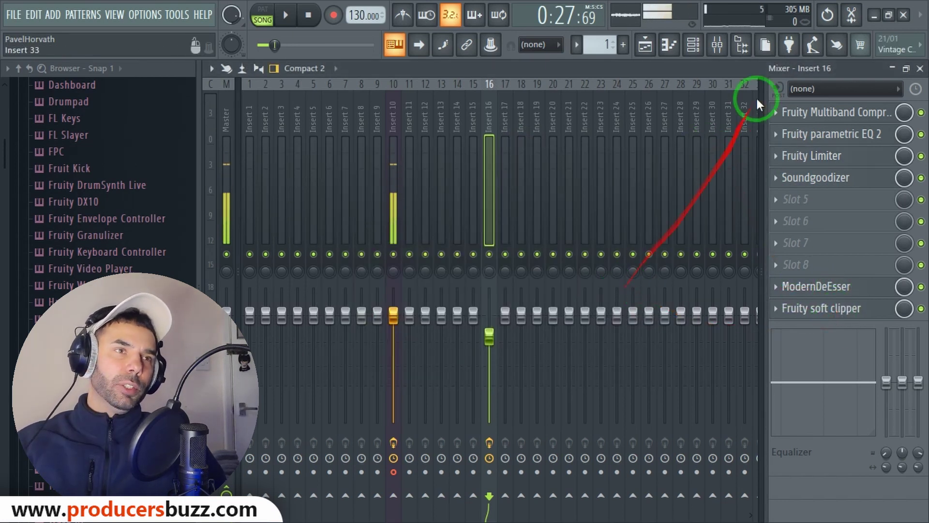
# Play the song to hear the processed vocals over the beat, returning to the playlist from the mixer before stopping playback.
pyautogui.press('space')
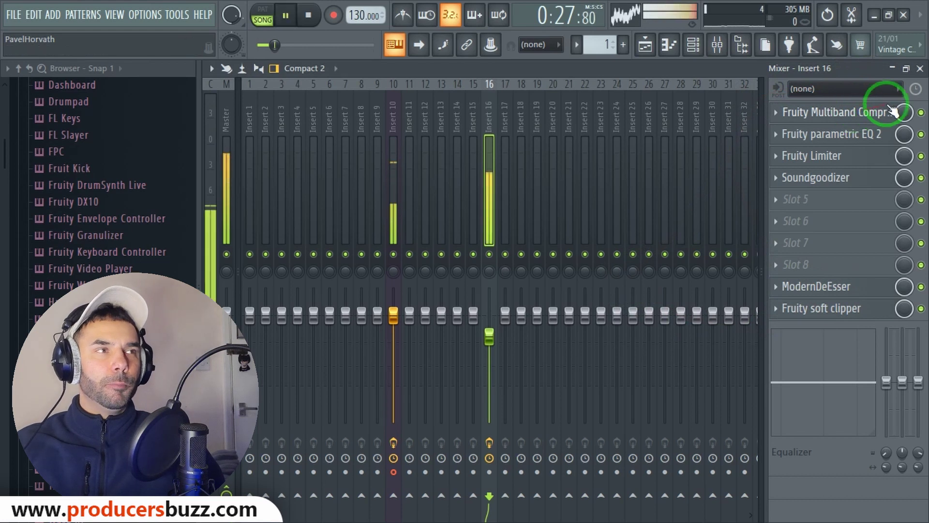
pyautogui.click(922, 69)
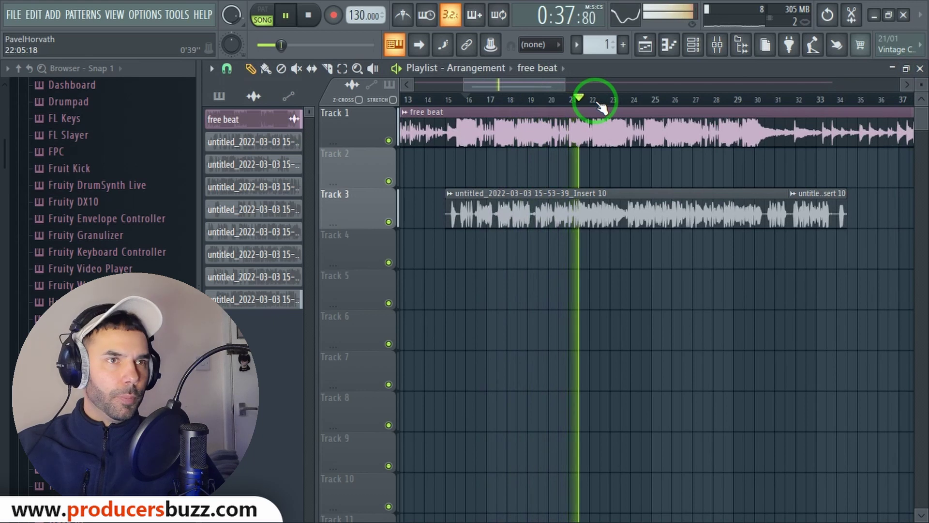
pyautogui.press('space')
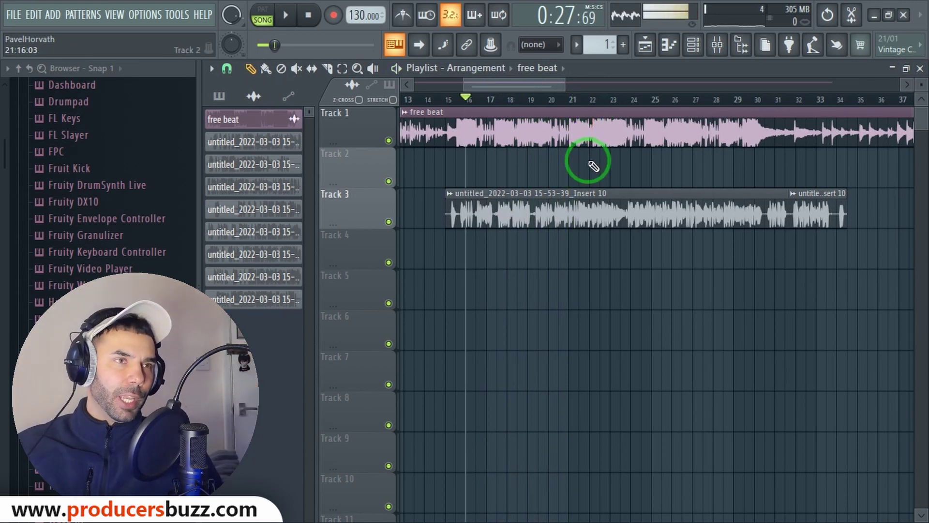
# Duplicate both vocal clips from Track 3 onto Track 4 at the same position in time.
pyautogui.click(539, 194)
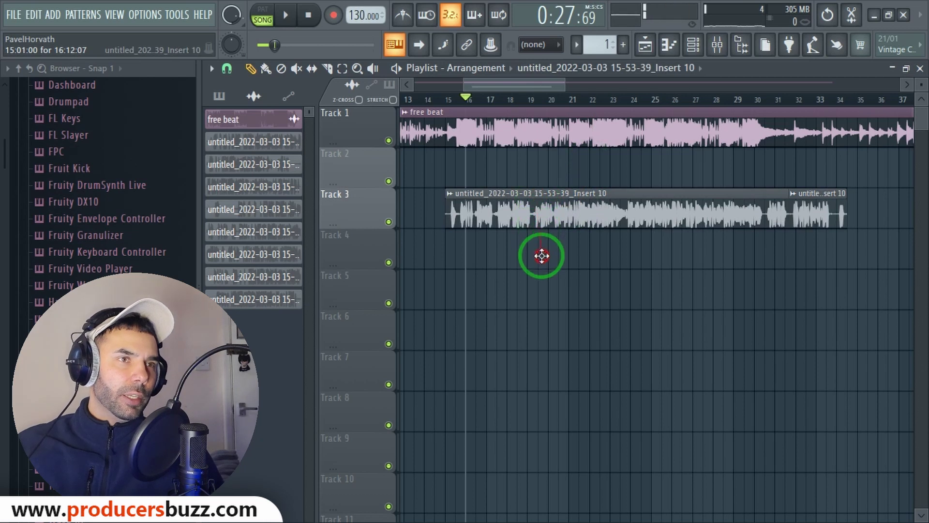
pyautogui.click(541, 278)
pyautogui.moveTo(547, 234); pyautogui.dragTo(541, 234)
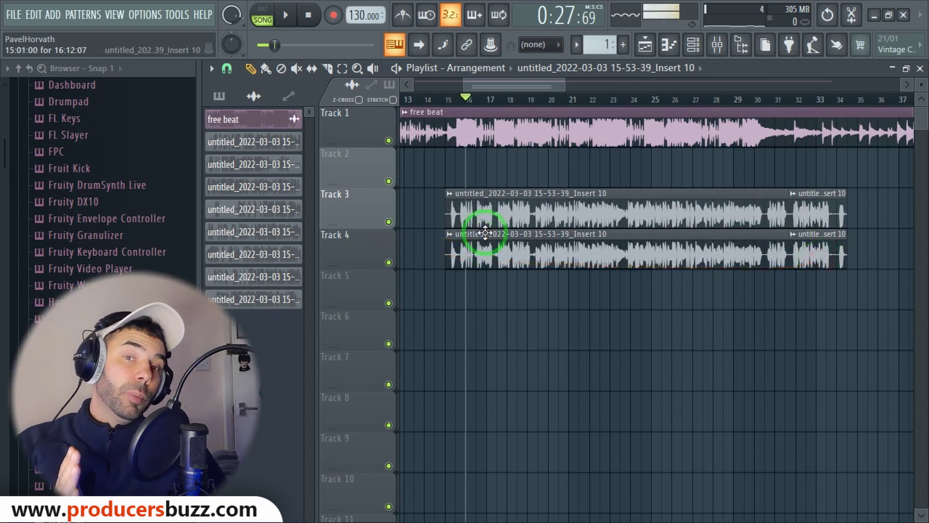
# Make both duplicated vocal clips on Track 4 unique so they are independent of the originals.
pyautogui.click(450, 235)
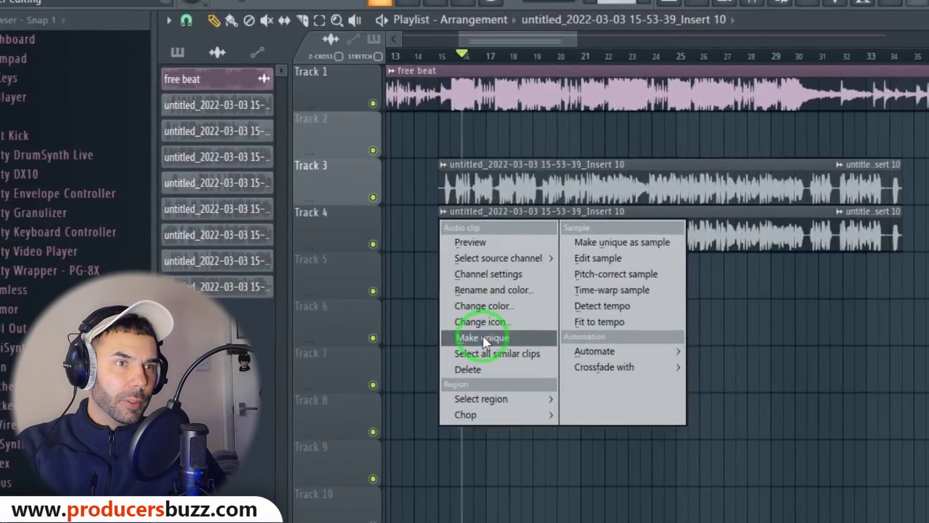
pyautogui.click(469, 268)
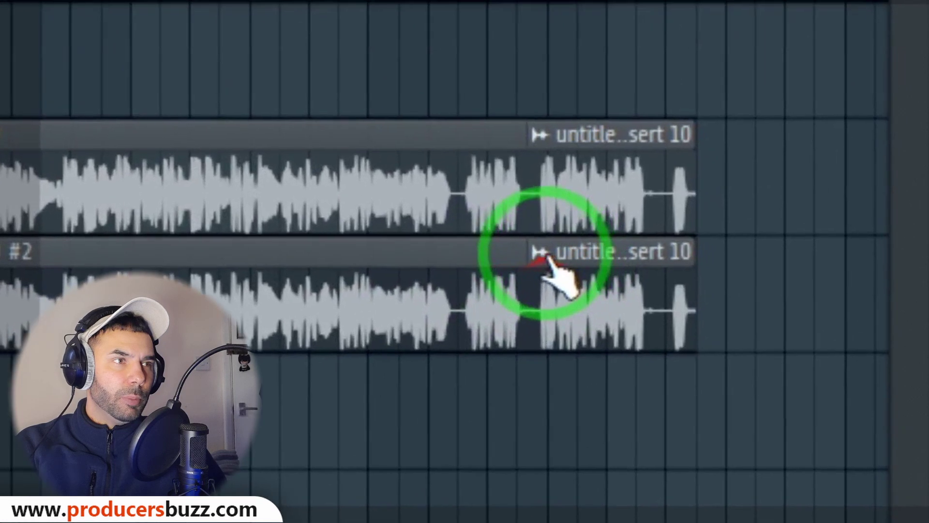
pyautogui.click(793, 236)
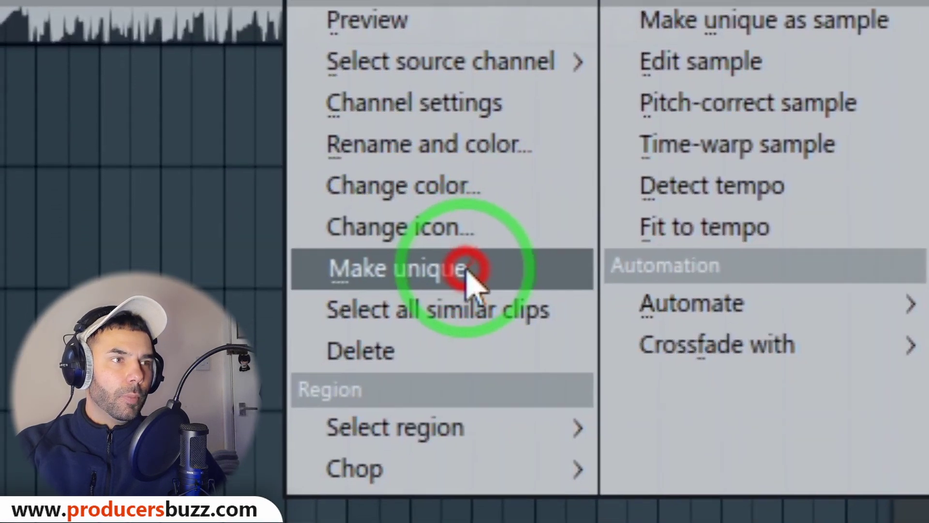
pyautogui.click(468, 369)
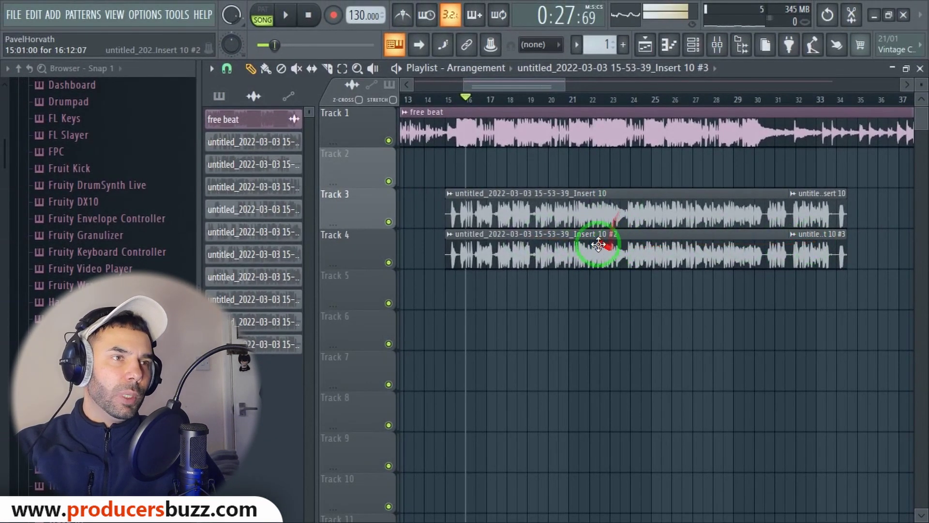
# Route both unique vocal clips on Track 4 to mixer track 17 in their channel settings.
pyautogui.doubleClick(575, 244)
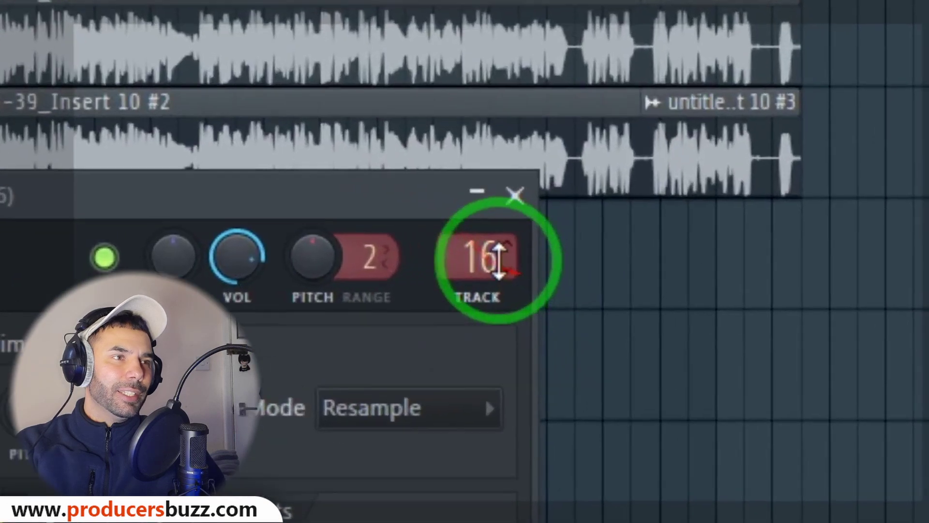
pyautogui.moveTo(732, 292); pyautogui.dragTo(733, 290)
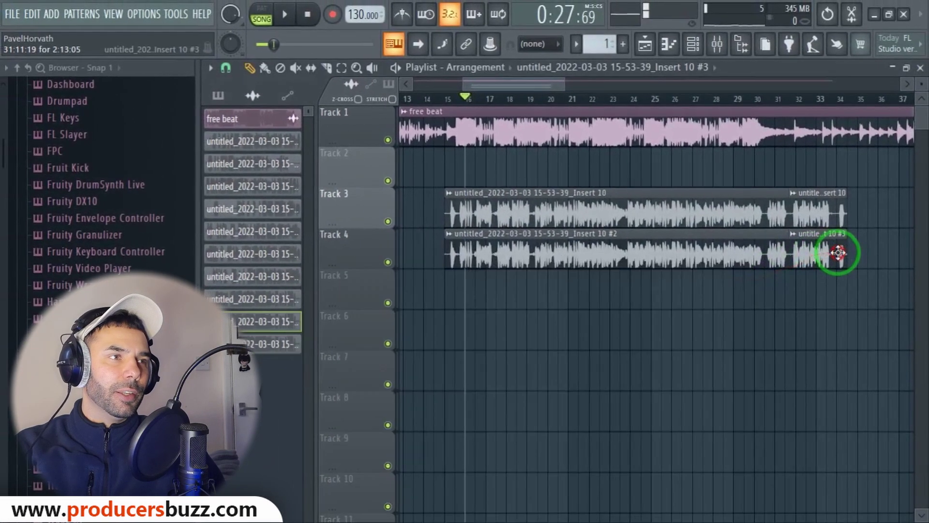
pyautogui.doubleClick(832, 251)
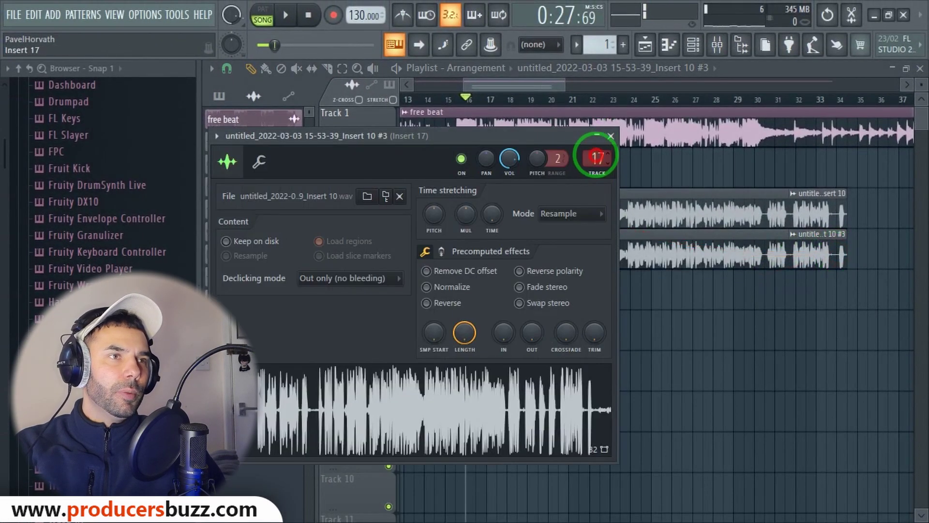
pyautogui.click(611, 136)
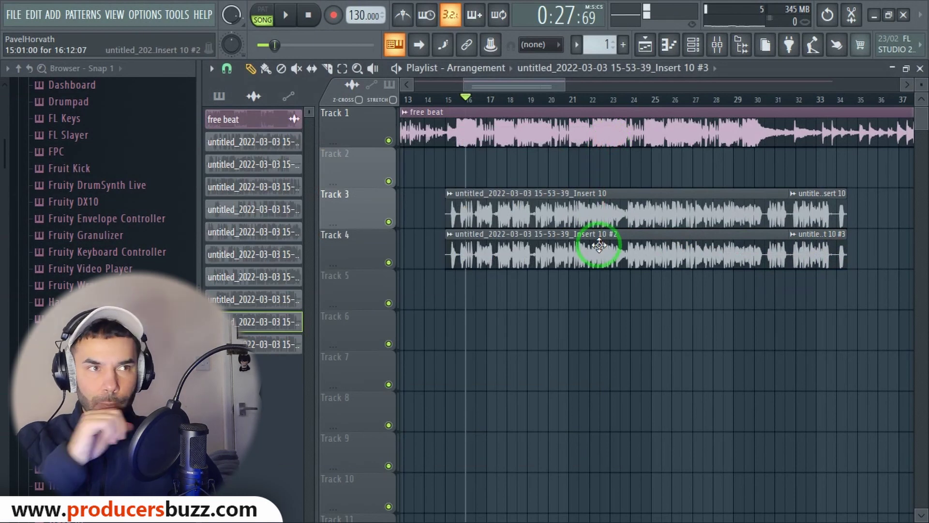
# Open Insert 17 in the mixer from the Track 4 vocal's channel settings and lower its fader to 79% (-4.9 dB) during playback.
pyautogui.doubleClick(595, 246)
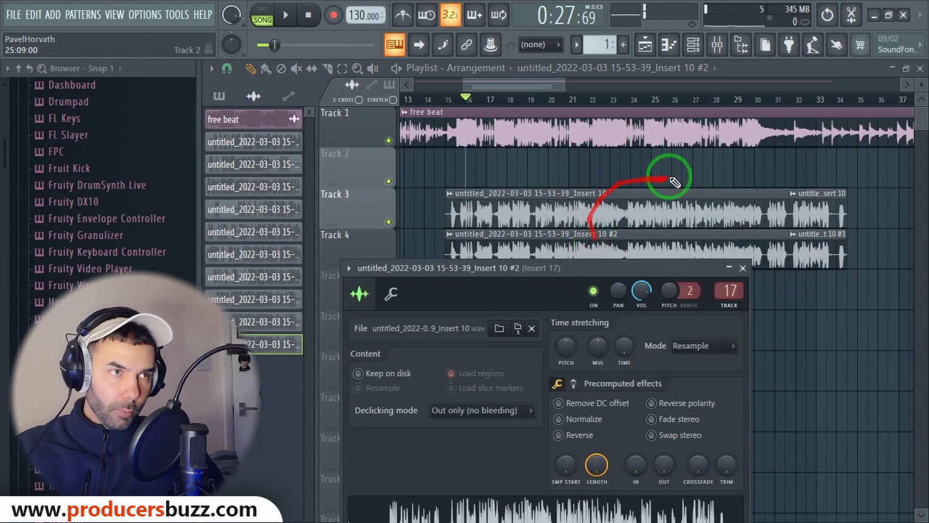
pyautogui.doubleClick(730, 291)
pyautogui.press('space')
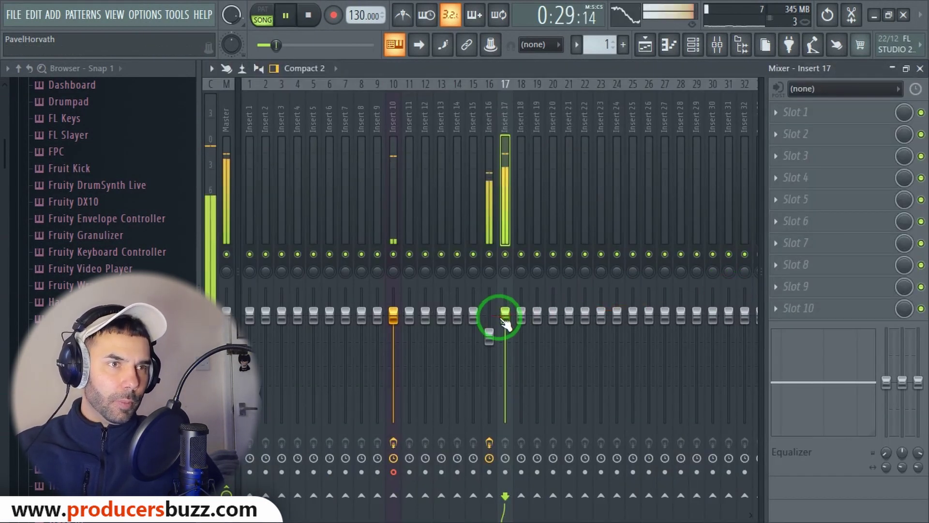
pyautogui.moveTo(506, 320); pyautogui.dragTo(502, 346)
pyautogui.press('space')
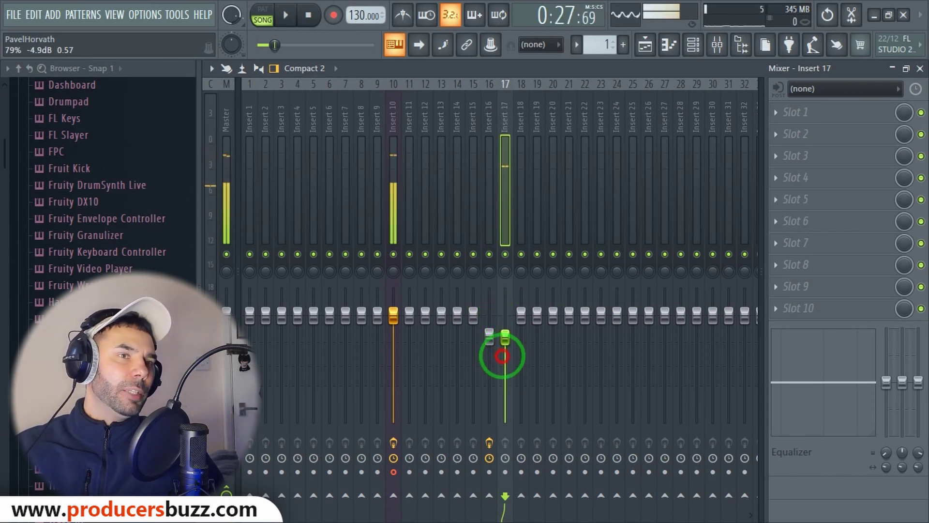
# Rename mixer Insert 16 to MAIN VOCALS.
pyautogui.click(490, 124)
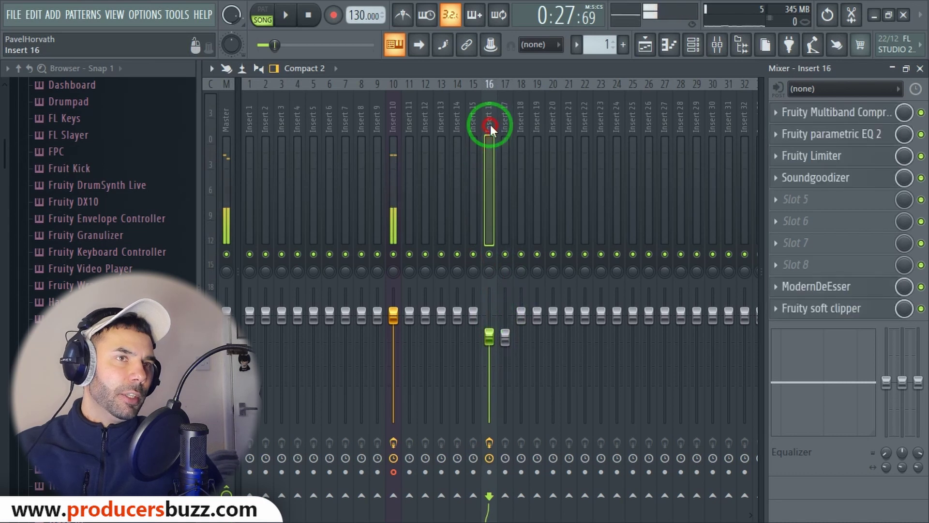
pyautogui.rightClick(490, 124)
pyautogui.click(522, 102)
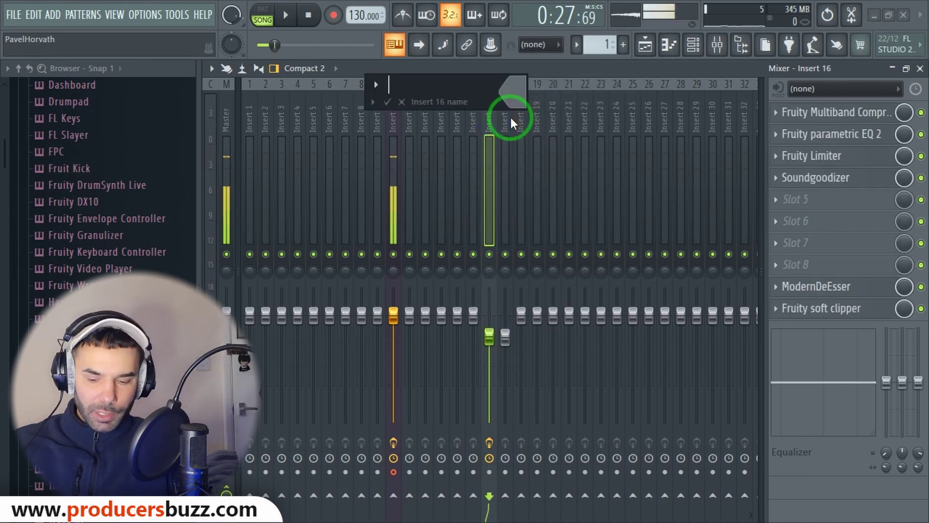
pyautogui.write('MAIN VOCALS')
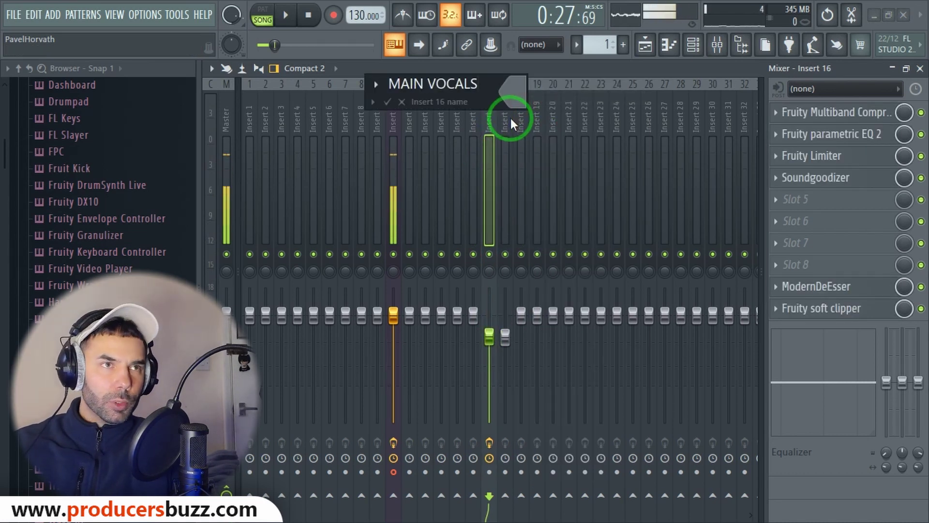
pyautogui.press('Return')
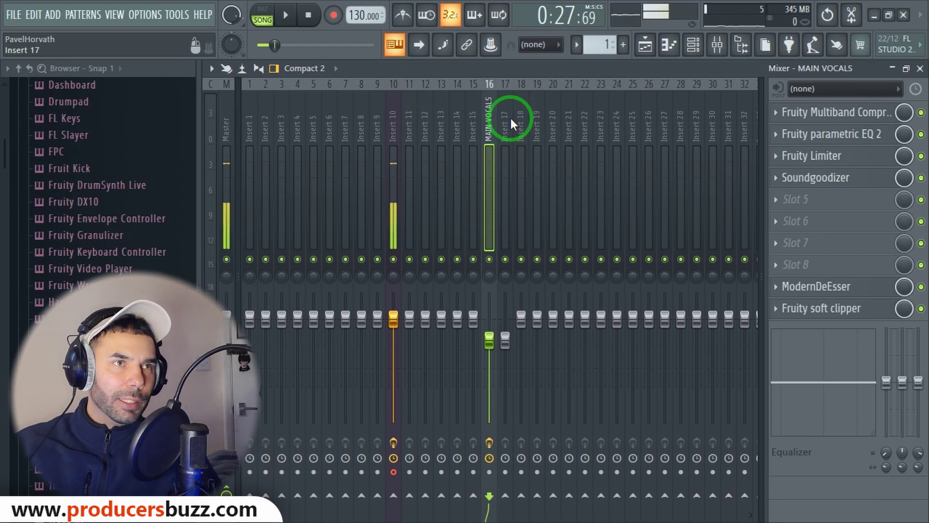
# Rename mixer Insert 17 to REVERB AND DELAY.
pyautogui.click(508, 118)
pyautogui.rightClick(507, 118)
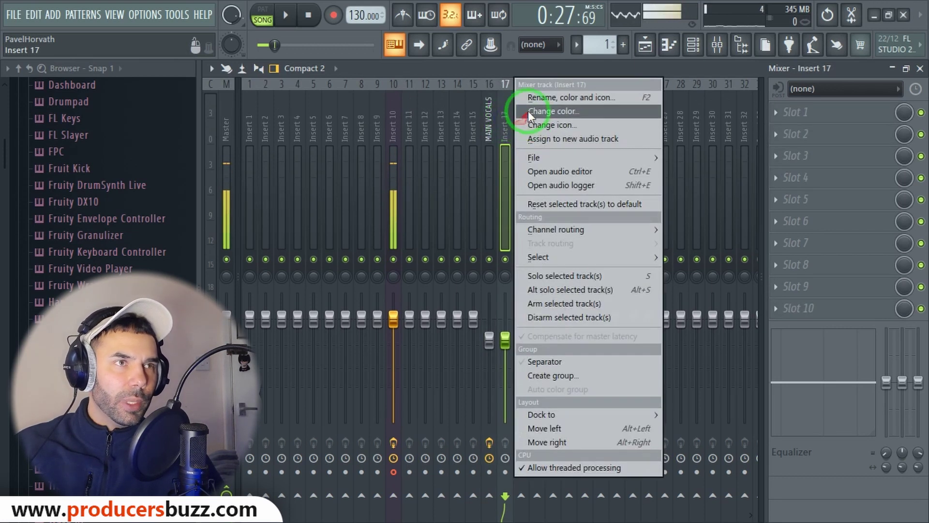
pyautogui.click(551, 99)
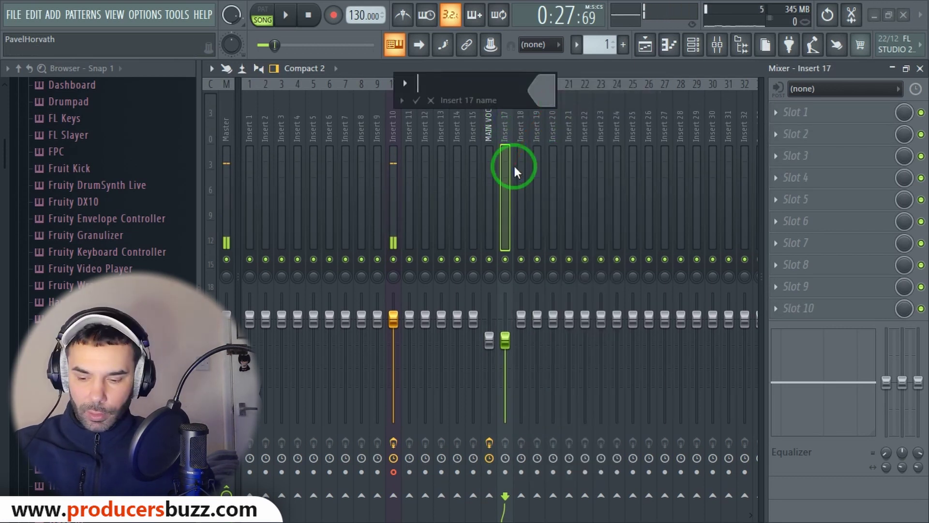
pyautogui.write('REVERB AND DELAY')
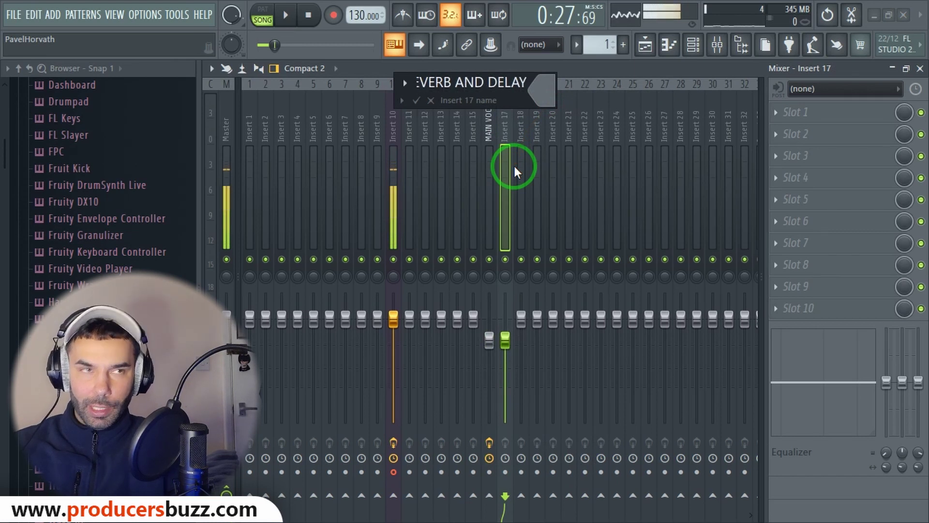
pyautogui.press('Return')
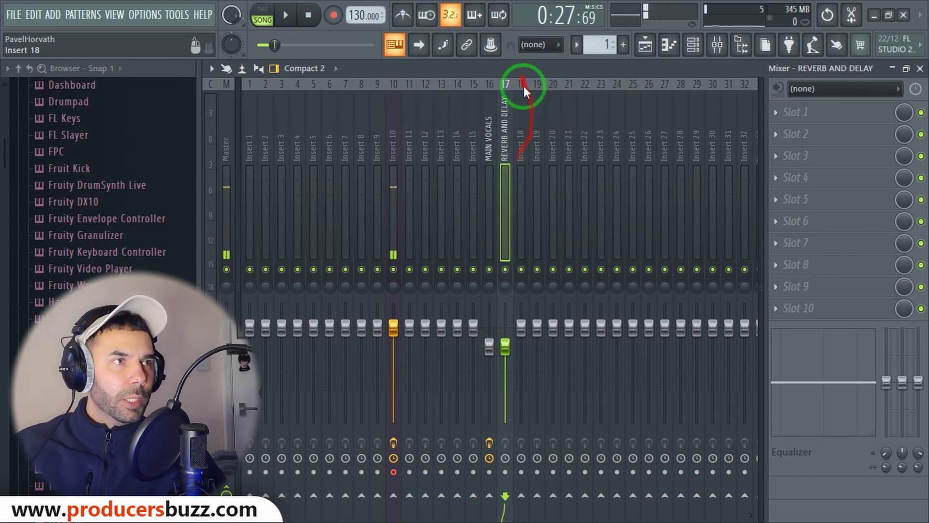
# Load Fruity Parametric EQ 2 into slot 1 of REVERB AND DELAY, apply the Vocal Presence preset and close the plugin.
pyautogui.click(799, 112)
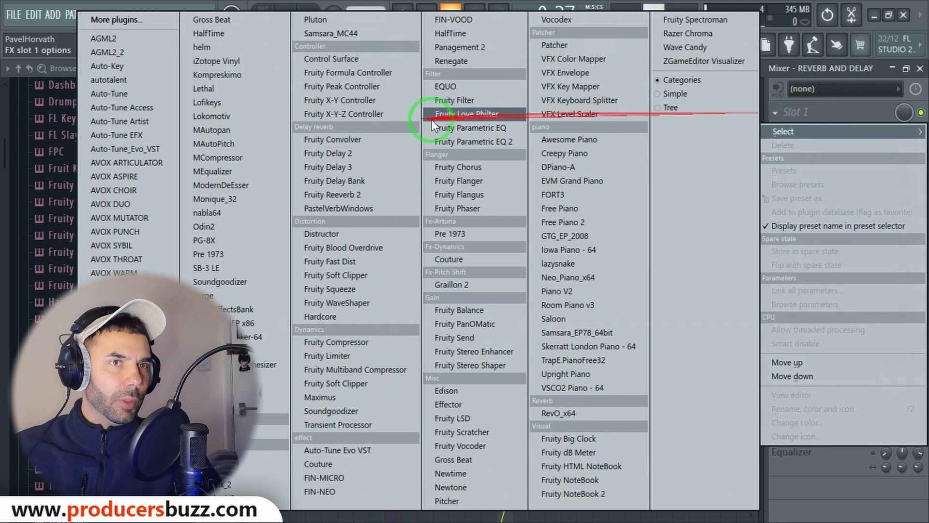
pyautogui.click(478, 142)
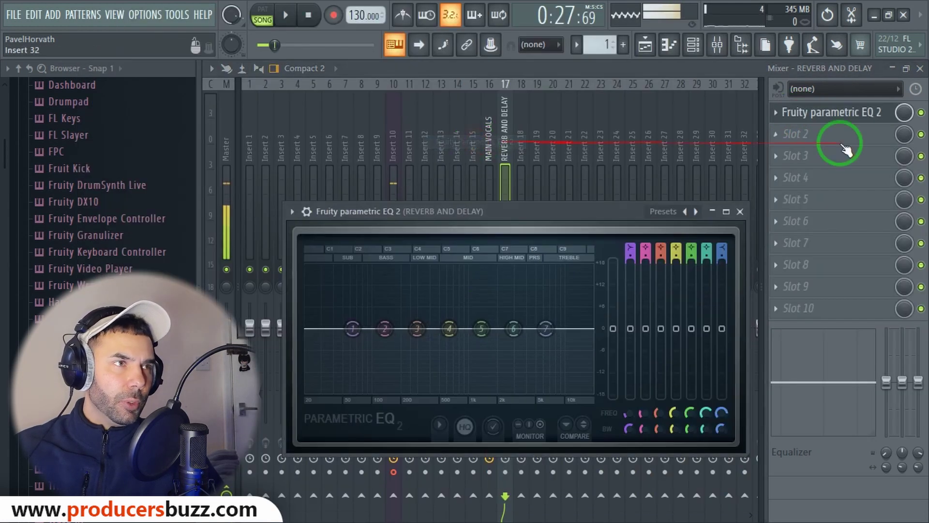
pyautogui.click(305, 216)
pyautogui.click(310, 235)
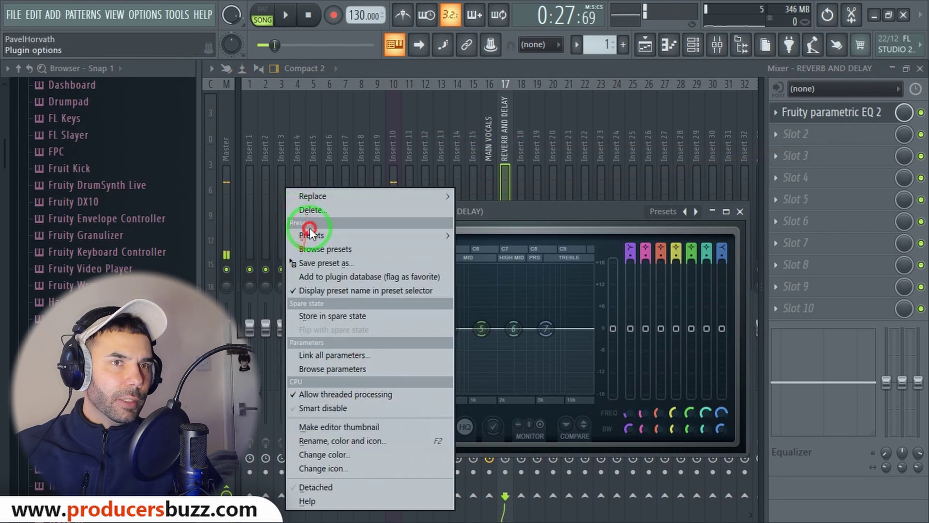
pyautogui.click(496, 414)
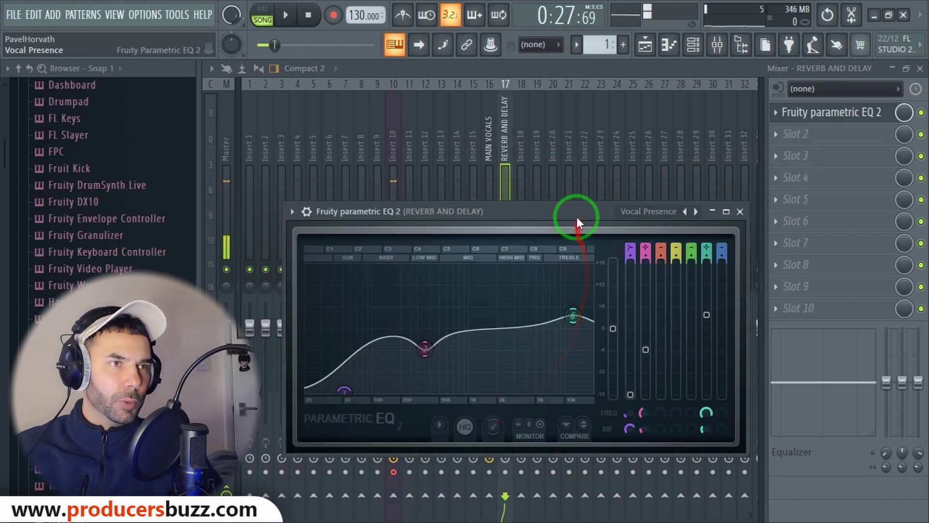
pyautogui.moveTo(577, 217); pyautogui.dragTo(522, 185)
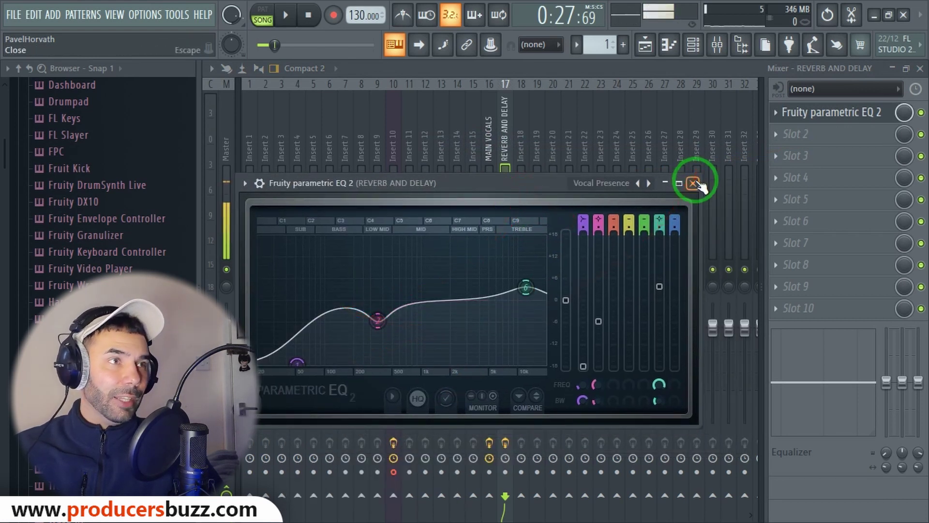
pyautogui.click(694, 183)
# Add Soundgoodizer to slot 2 of REVERB AND DELAY, switch it to mode C with the amount at about a quarter, and close it.
pyautogui.click(785, 134)
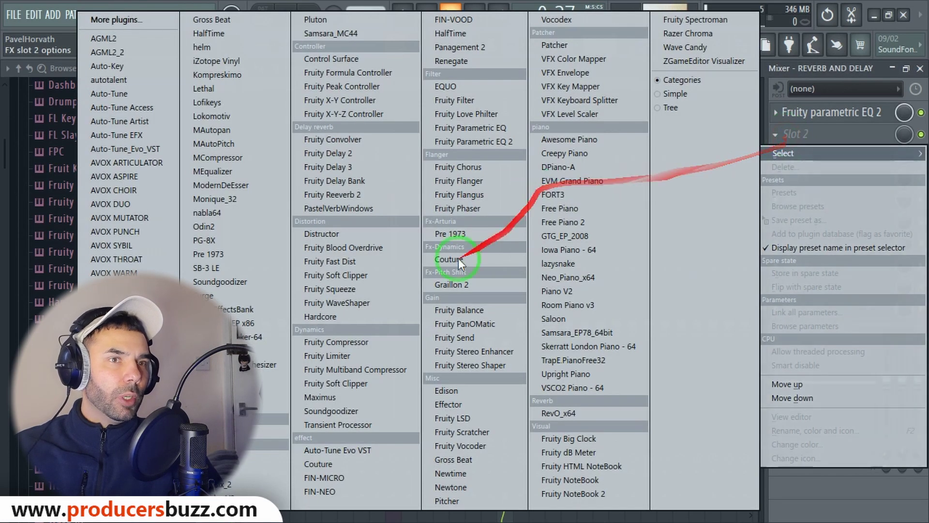
pyautogui.click(339, 411)
pyautogui.click(397, 420)
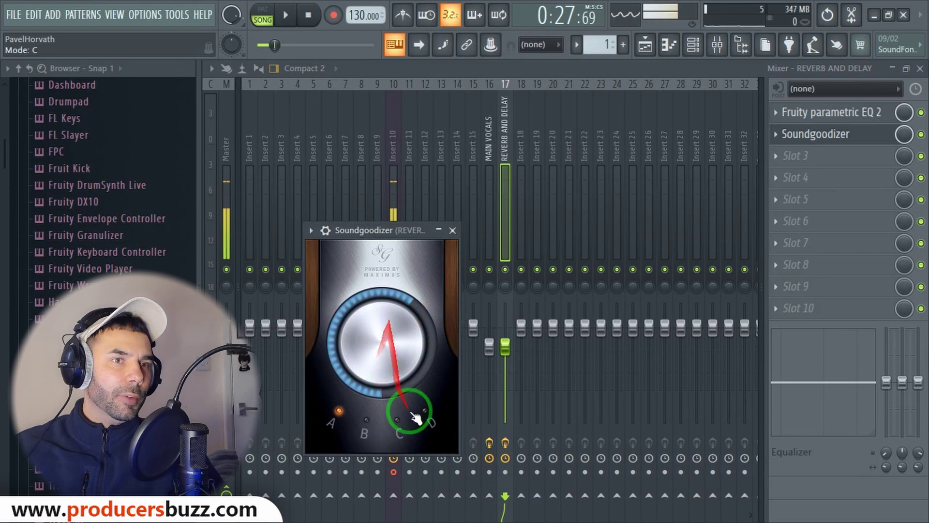
pyautogui.moveTo(384, 373); pyautogui.dragTo(378, 459)
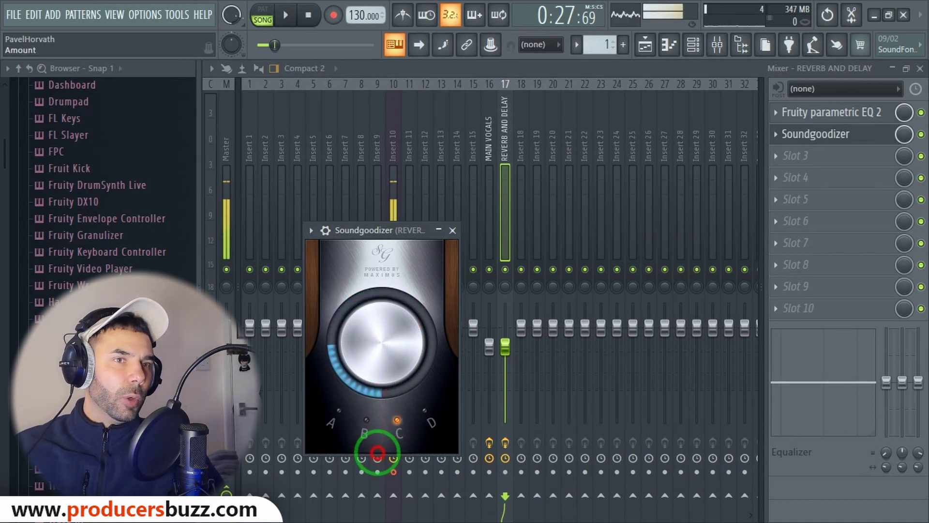
pyautogui.click(453, 230)
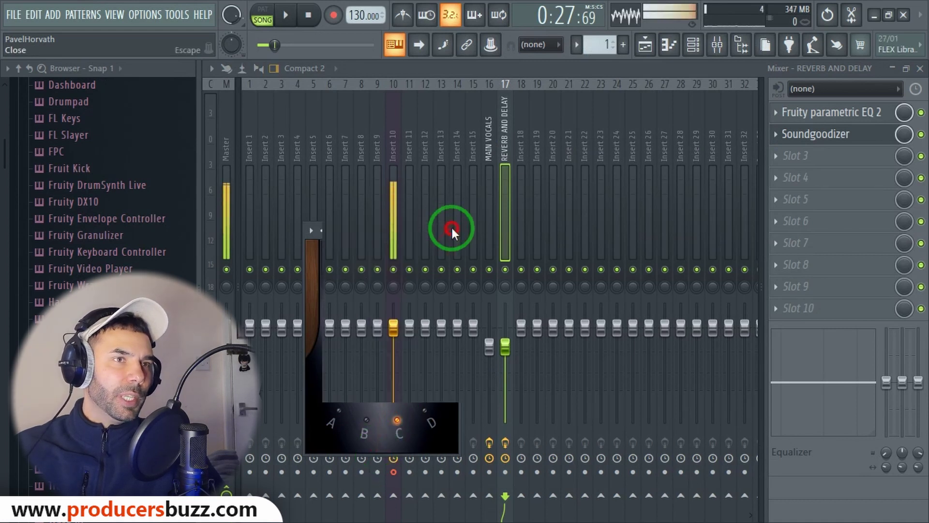
# Load Fruity Delay 3 into slot 3 of REVERB AND DELAY, apply the Stereoized preset and close the plugin.
pyautogui.click(782, 152)
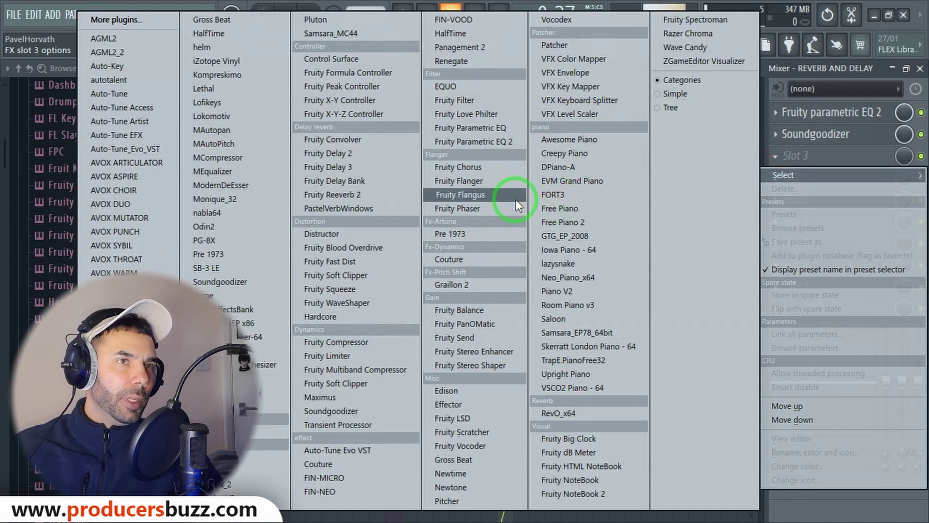
pyautogui.click(350, 168)
pyautogui.moveTo(530, 240); pyautogui.dragTo(234, 139)
pyautogui.click(210, 134)
pyautogui.moveTo(242, 191)
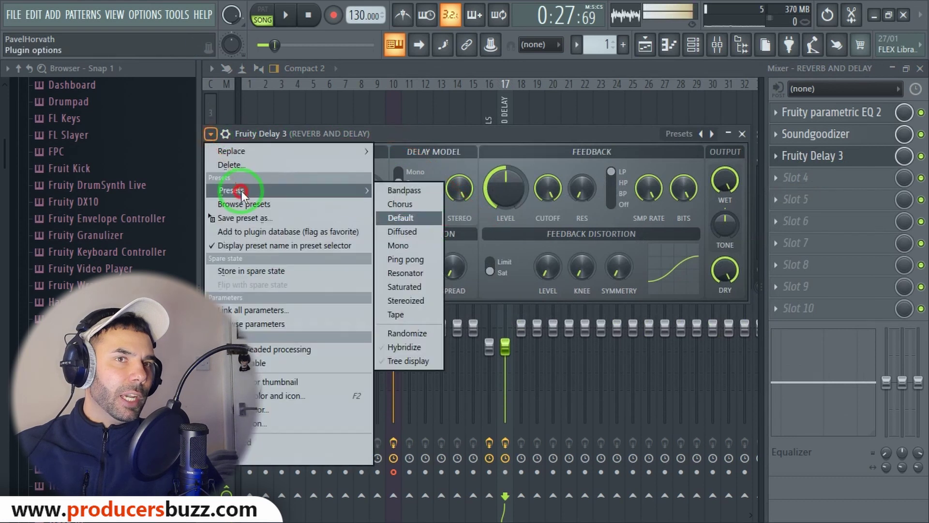
pyautogui.click(421, 305)
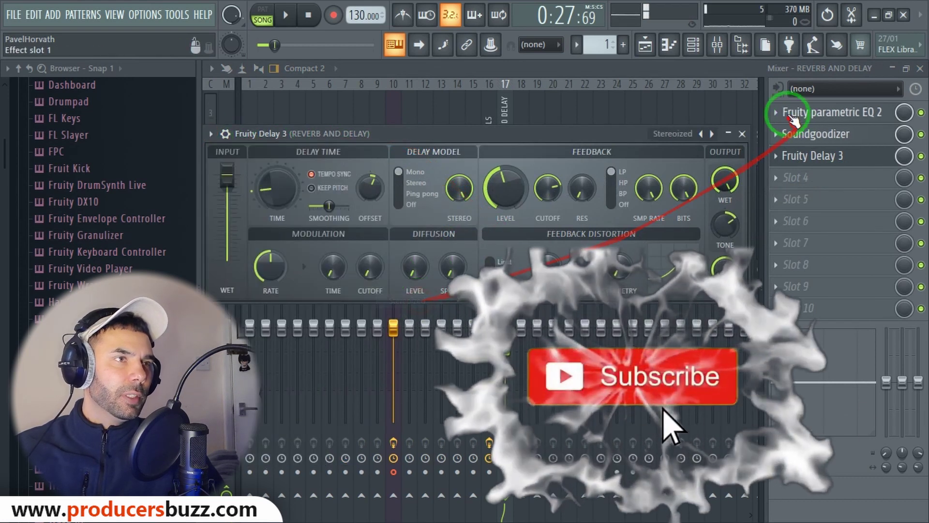
pyautogui.click(743, 134)
# Reduce the mix level of Fruity Delay 3 to 5% and play the song to hear it.
pyautogui.moveTo(905, 156); pyautogui.dragTo(866, 320)
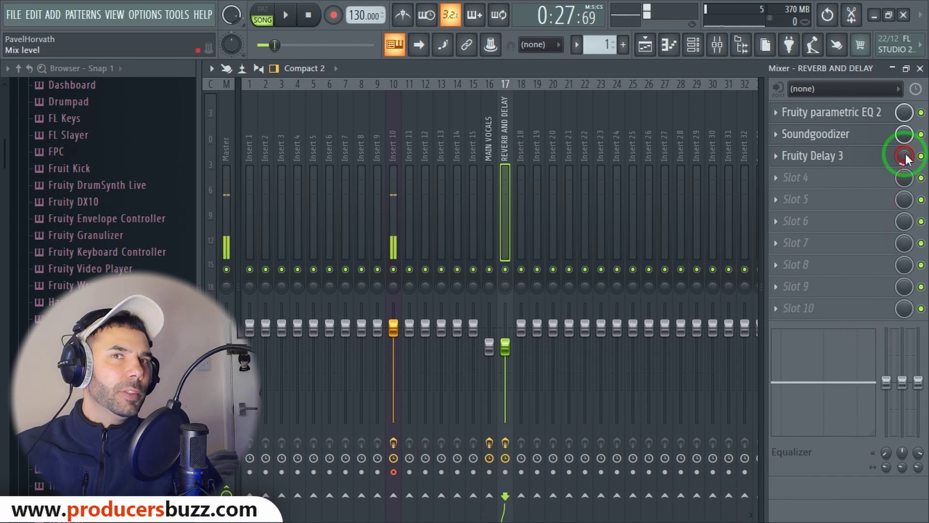
pyautogui.press('space')
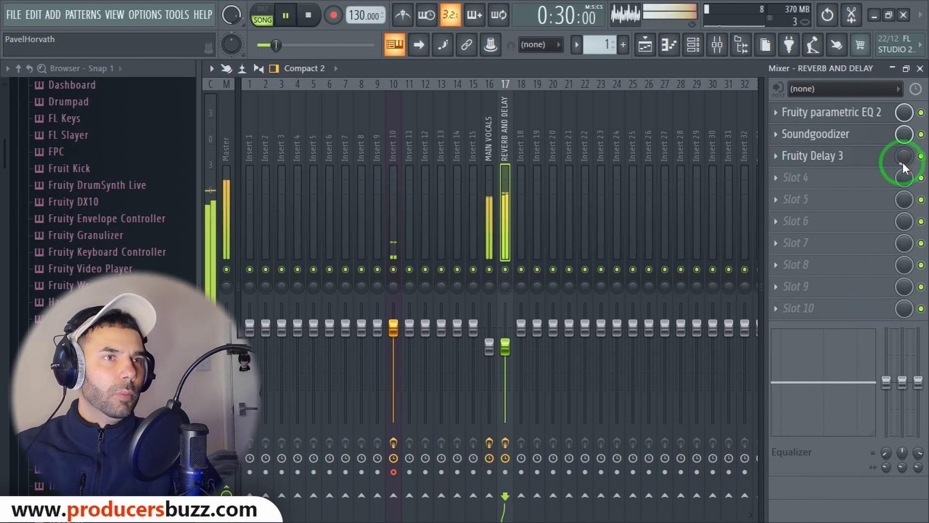
pyautogui.press('space')
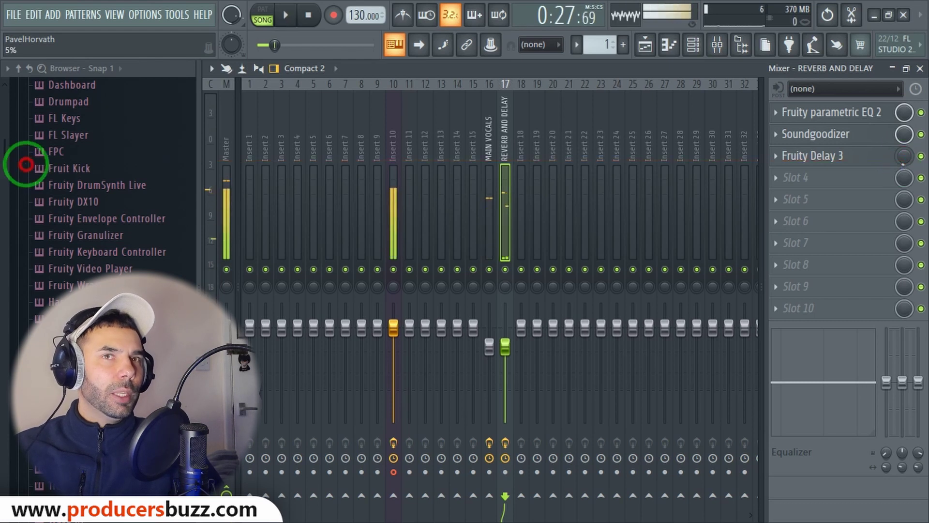
pyautogui.press('space')
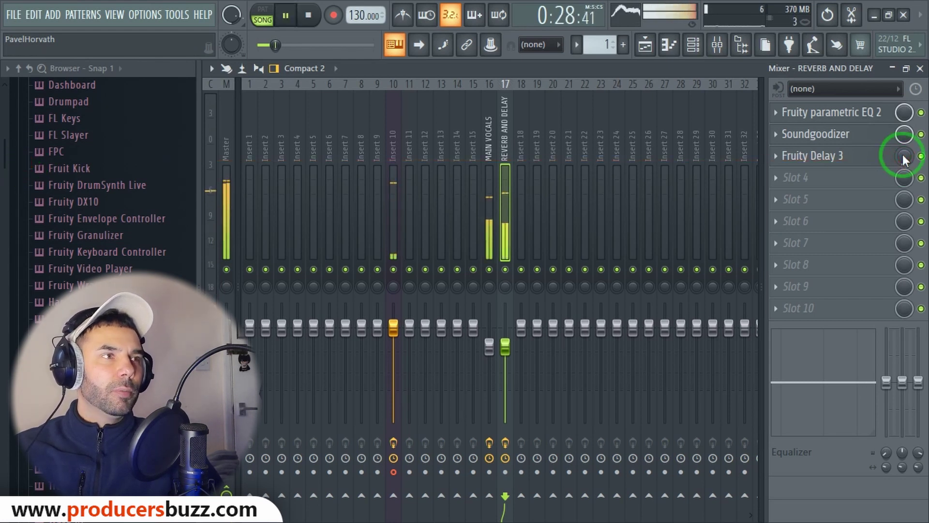
# Mute MAIN VOCALS, raise the REVERB AND DELAY volume to about -0.2 dB and play the layer back.
pyautogui.click(490, 270)
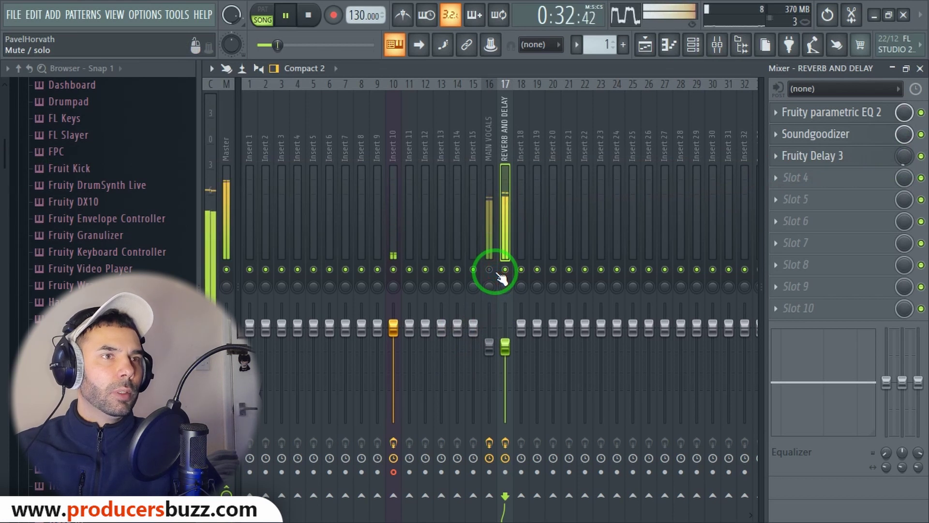
pyautogui.press('space')
pyautogui.moveTo(504, 343); pyautogui.dragTo(506, 308)
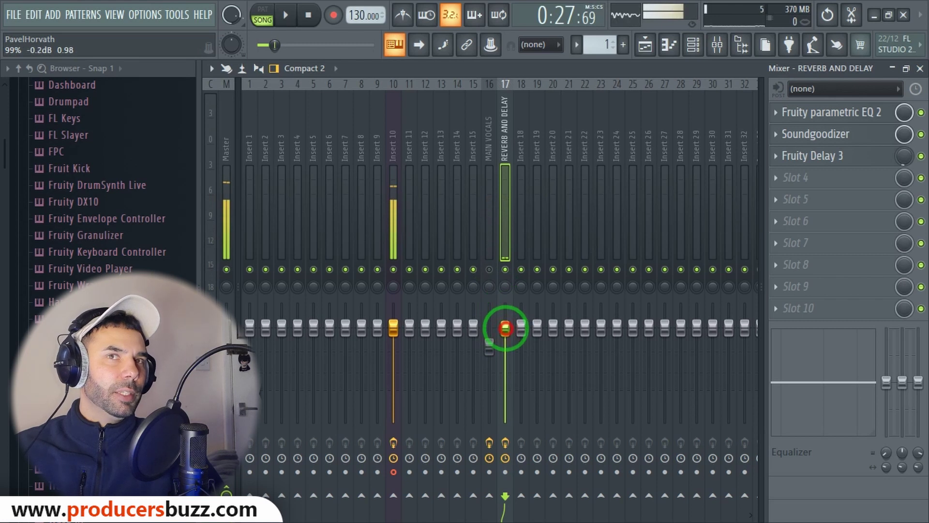
pyautogui.press('space')
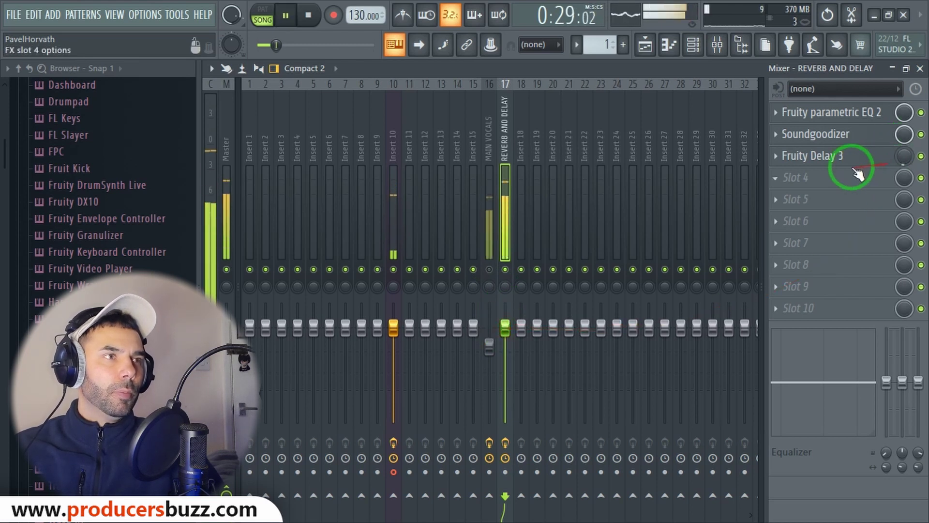
pyautogui.press('space')
# Adjust the slot 1 Parametric EQ 2, cutting around 200 Hz with band 2 and boosting band 6 about 3.7 dB near 3016 Hz.
pyautogui.click(794, 178)
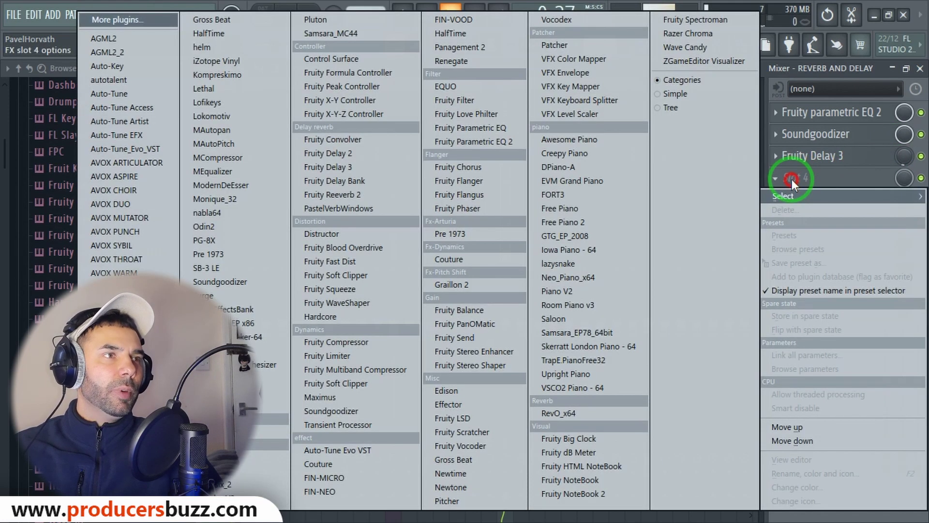
pyautogui.click(840, 109)
pyautogui.moveTo(378, 321); pyautogui.dragTo(337, 340)
pyautogui.moveTo(526, 289); pyautogui.dragTo(404, 283)
pyautogui.moveTo(477, 283); pyautogui.dragTo(469, 284)
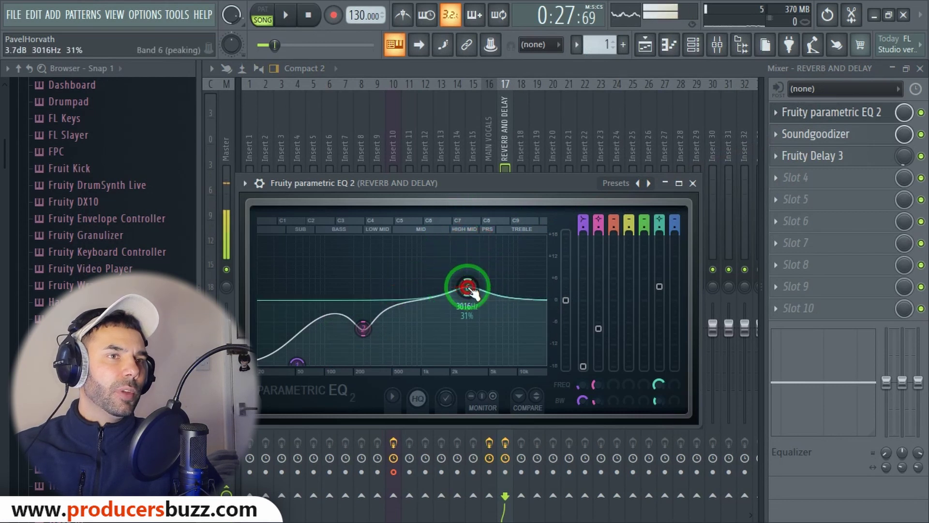
pyautogui.click(691, 185)
# Add Fruity Reeverb 2 to slot 4 of REVERB AND DELAY and set its mix level to about 30% during playback.
pyautogui.press('space')
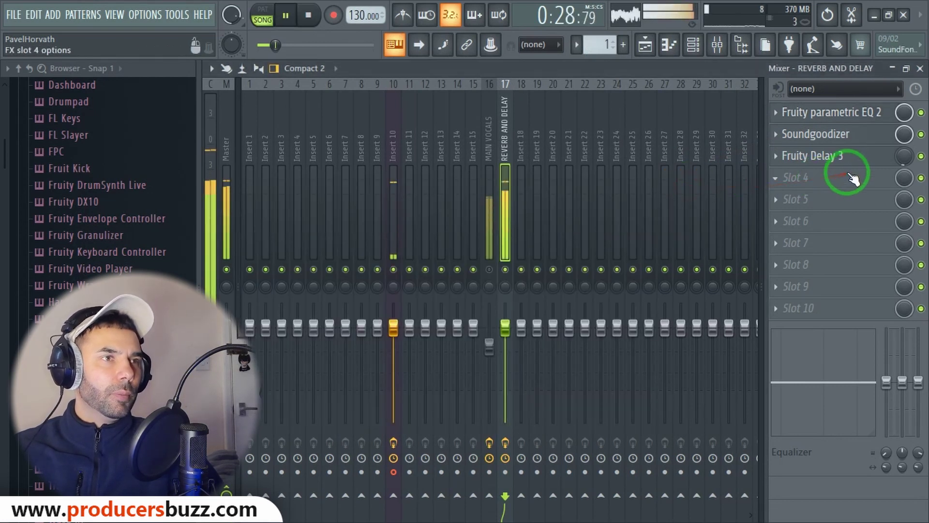
pyautogui.click(803, 177)
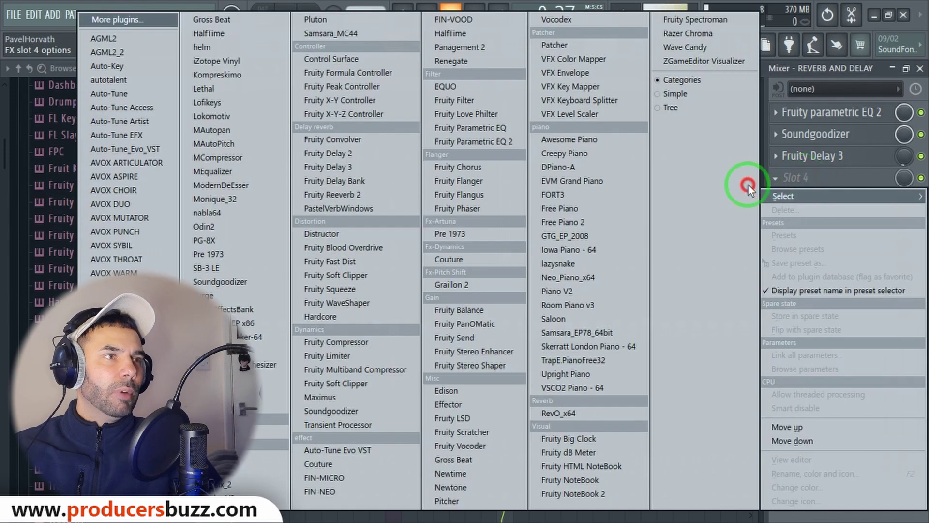
pyautogui.click(366, 194)
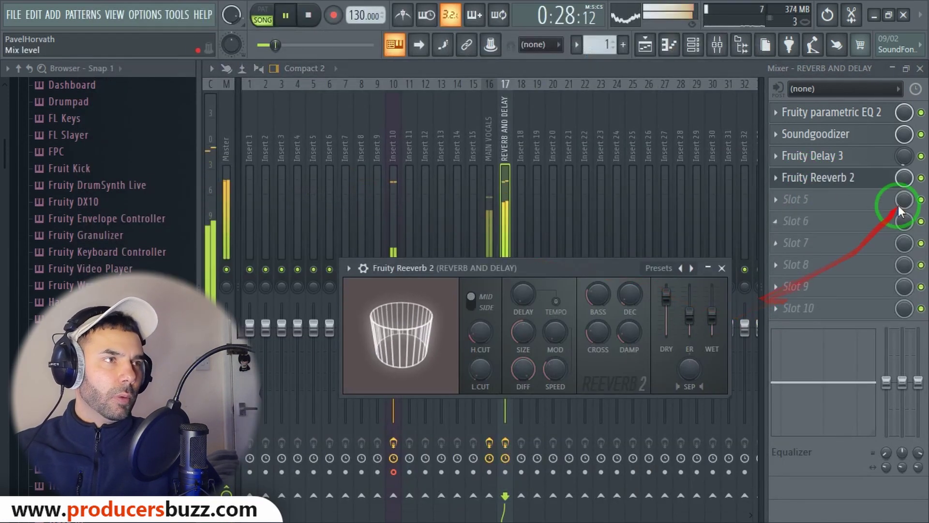
pyautogui.moveTo(908, 175)
pyautogui.mouseDown()
pyautogui.moveTo(908, 279)
pyautogui.moveTo(905, 183)
pyautogui.mouseUp()
pyautogui.press('space')
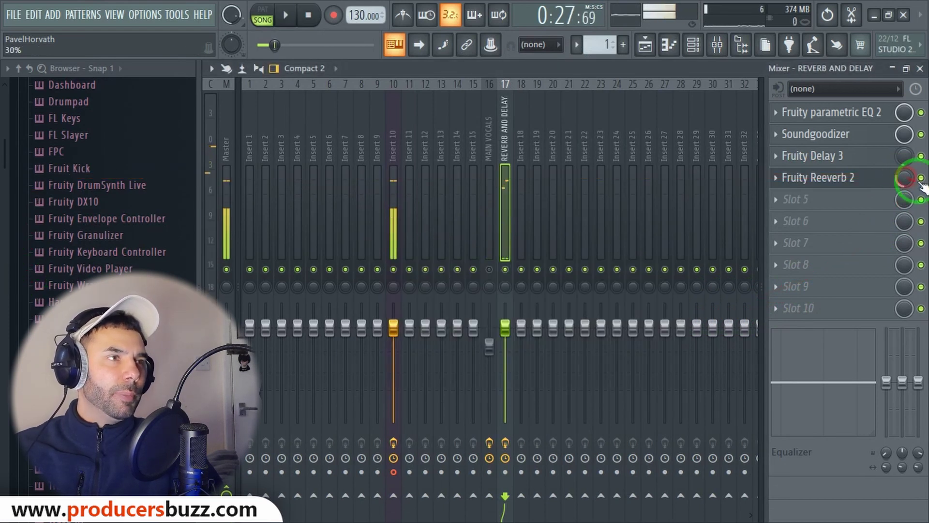
# Add a second Fruity Reeverb 2 in slot 5 with a raised wet level, set its mix level to 10% and audition it.
pyautogui.click(824, 199)
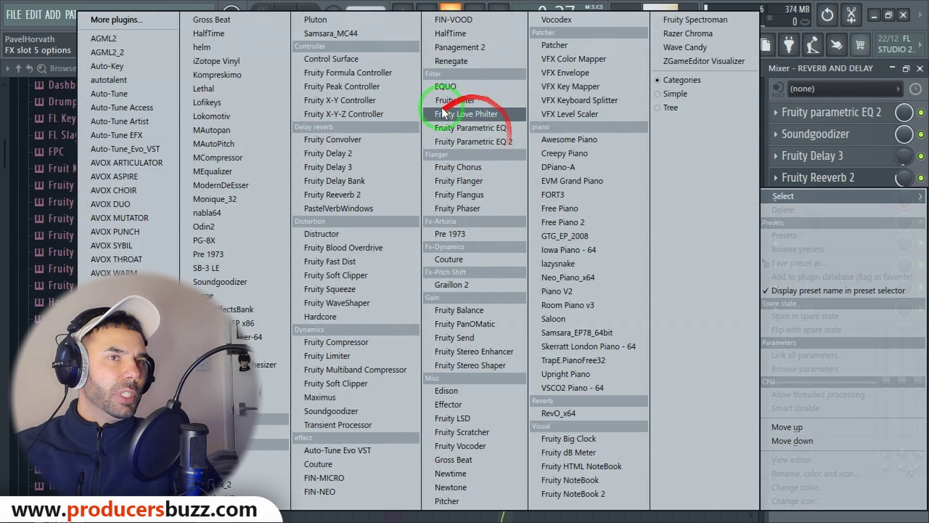
pyautogui.click(353, 194)
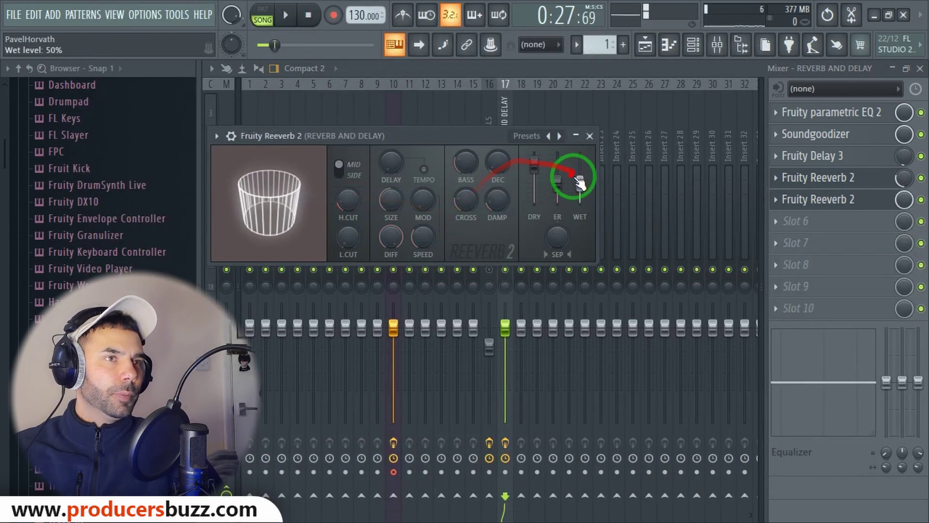
pyautogui.moveTo(579, 182)
pyautogui.mouseDown()
pyautogui.moveTo(579, 203)
pyautogui.moveTo(579, 165)
pyautogui.mouseUp()
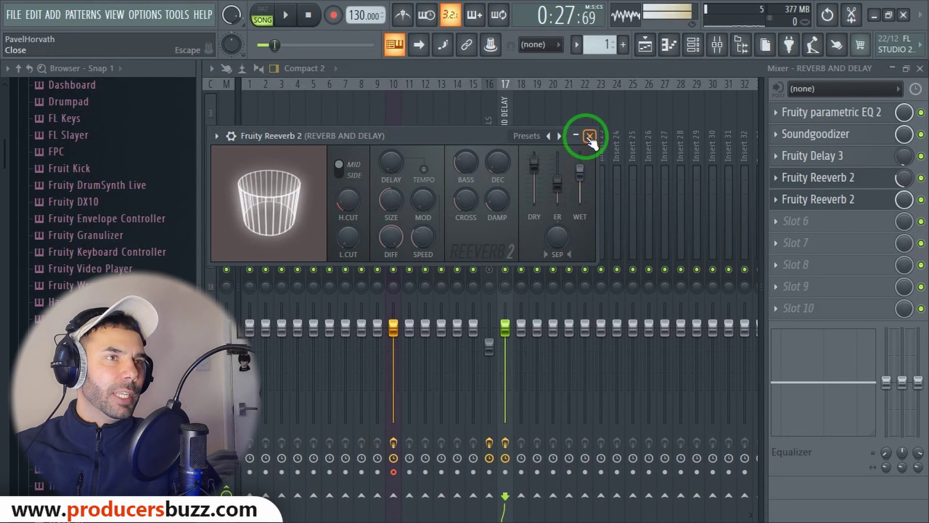
pyautogui.click(590, 138)
pyautogui.moveTo(904, 199)
pyautogui.mouseDown()
pyautogui.moveTo(903, 261)
pyautogui.moveTo(882, 364)
pyautogui.mouseUp()
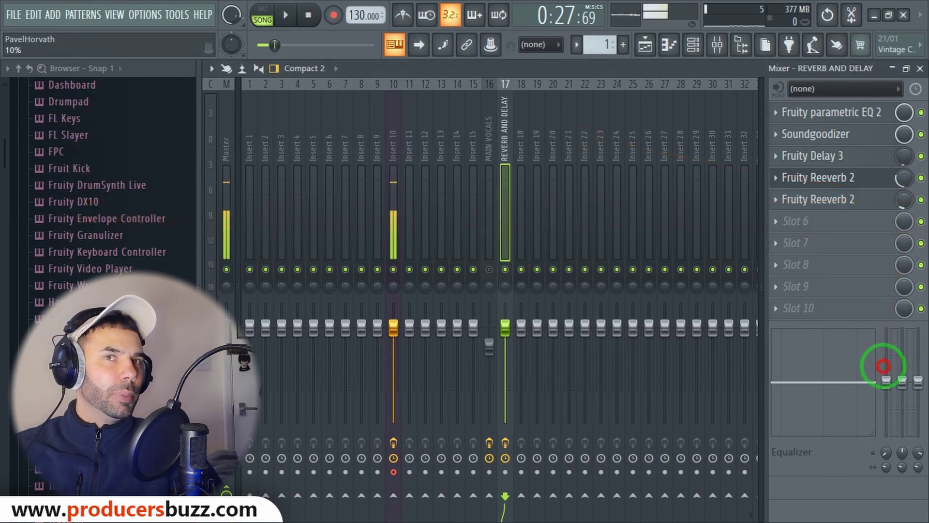
pyautogui.press('space')
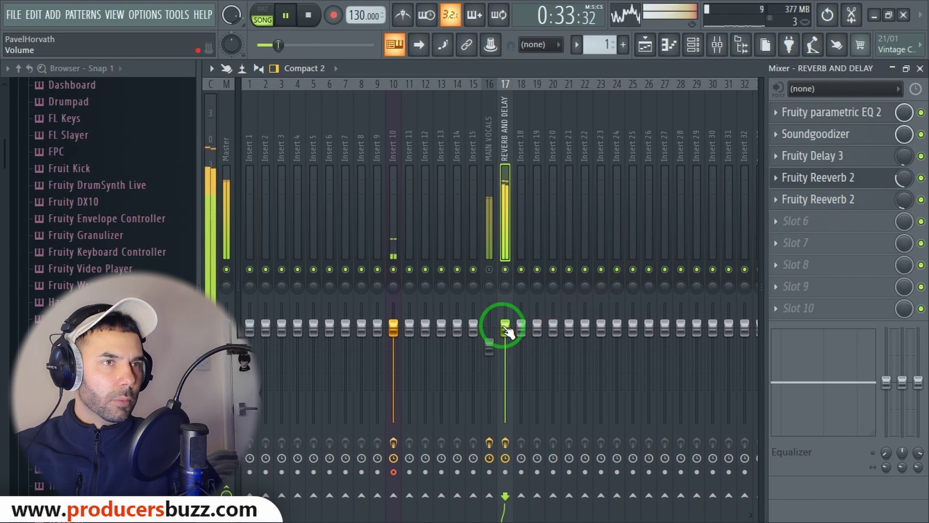
pyautogui.press('space')
pyautogui.click(800, 224)
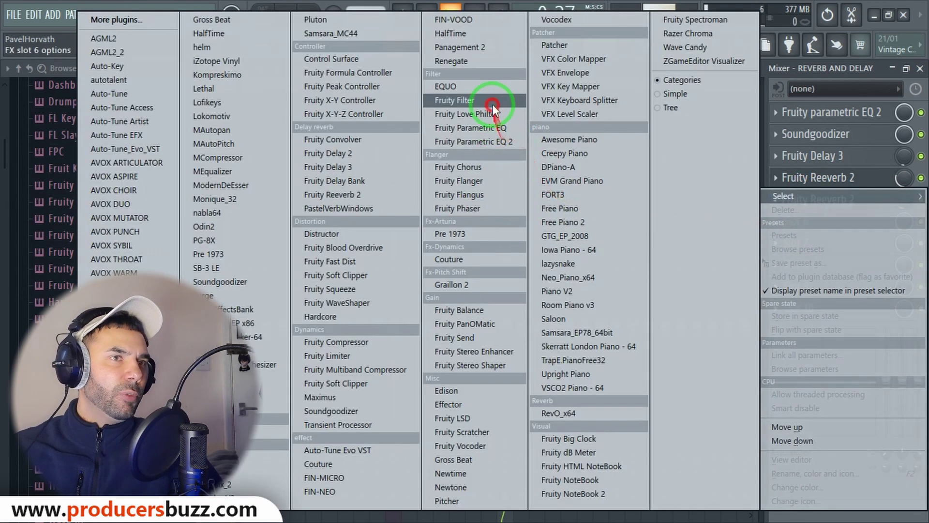
pyautogui.click(495, 145)
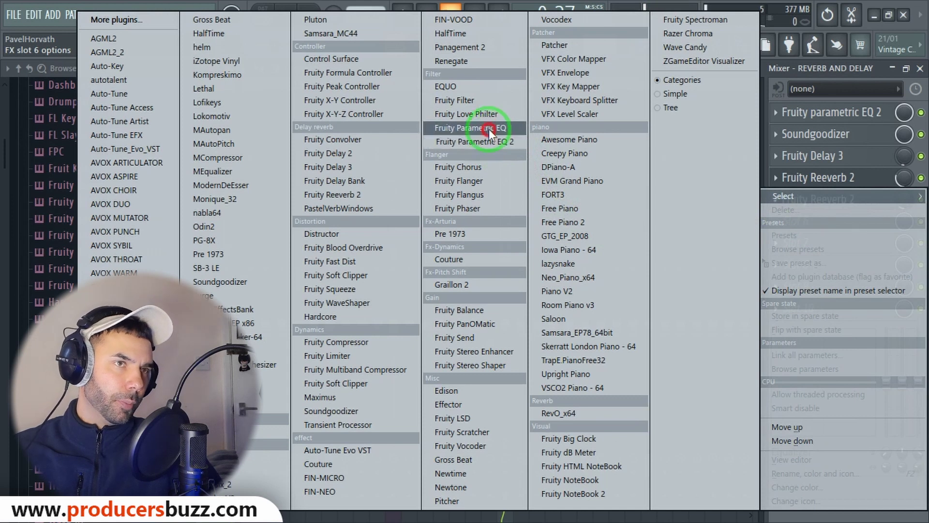
pyautogui.click(489, 128)
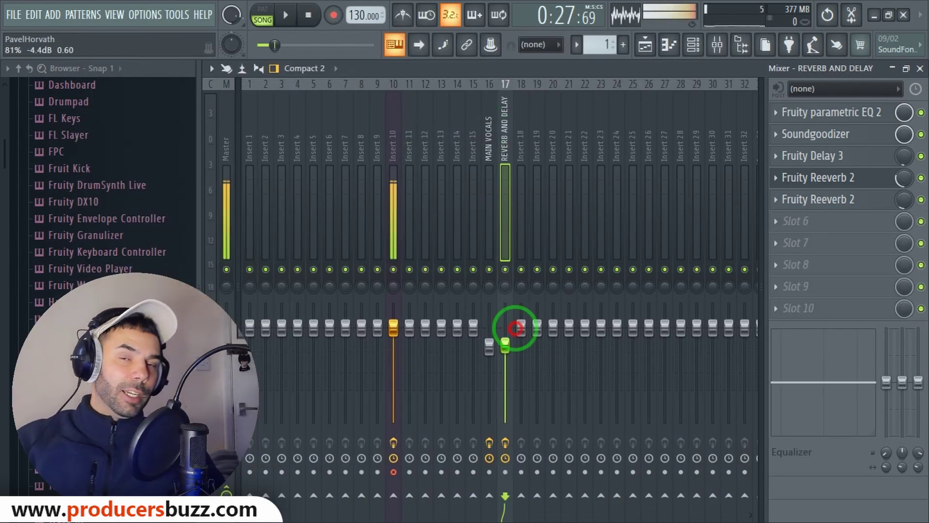
# With MAIN VOCALS unmuted, lower the REVERB AND DELAY insert's volume to about -7.1 dB.
pyautogui.moveTo(514, 327); pyautogui.dragTo(518, 341)
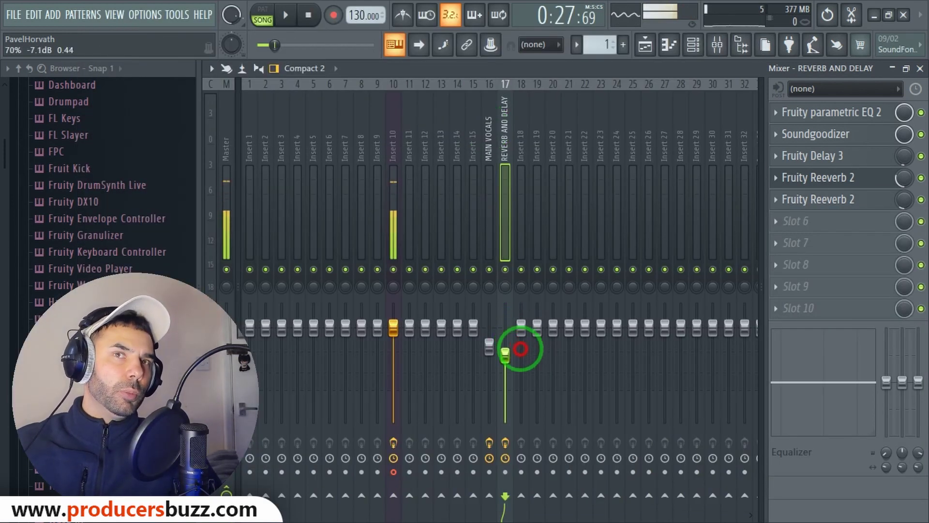
# Add Fruity Parametric EQ to slot 6, lower its 90, 250 and 500 Hz bands, play the song and close the plugin.
pyautogui.click(799, 220)
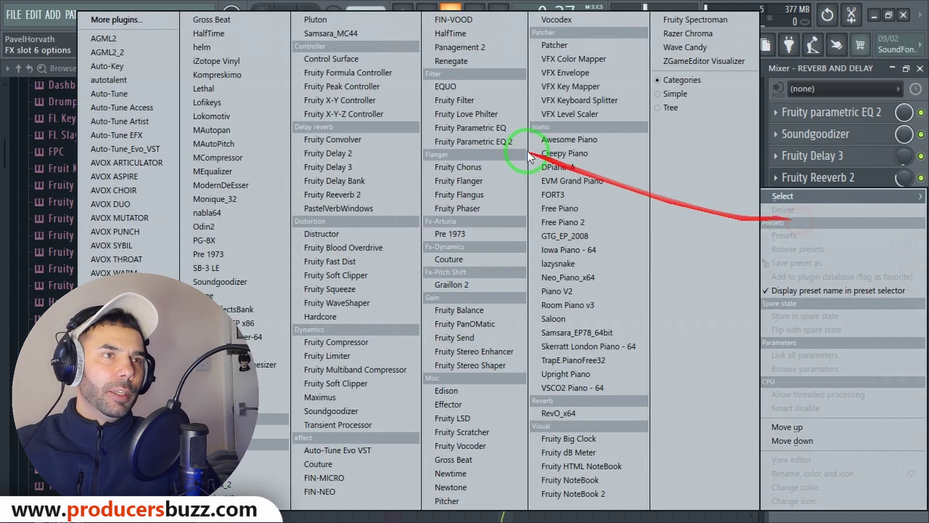
pyautogui.click(495, 130)
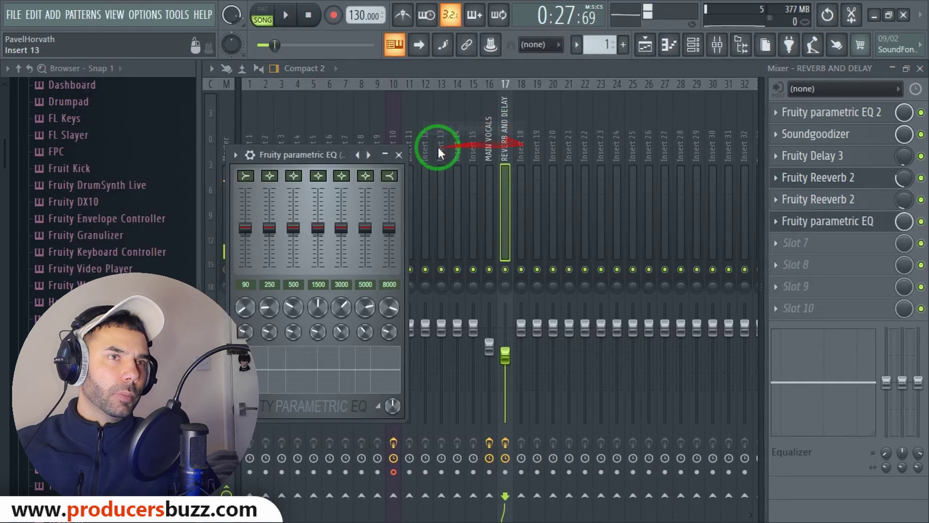
pyautogui.moveTo(295, 155); pyautogui.dragTo(340, 154)
pyautogui.moveTo(290, 228); pyautogui.dragTo(329, 237)
pyautogui.press('space')
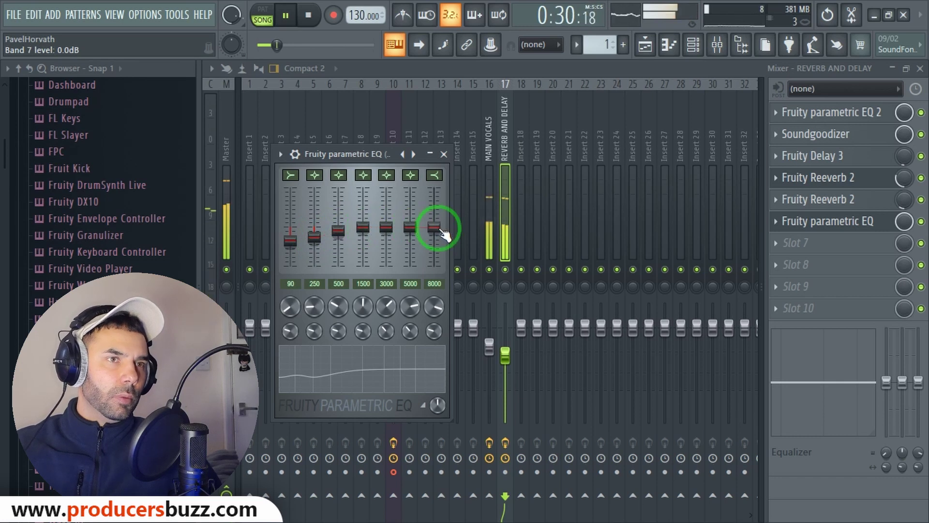
pyautogui.click(444, 155)
# Balance the REVERB AND DELAY layer against the main vocals using playback, bringing its volume to about -9.7 dB.
pyautogui.moveTo(505, 356); pyautogui.dragTo(506, 361)
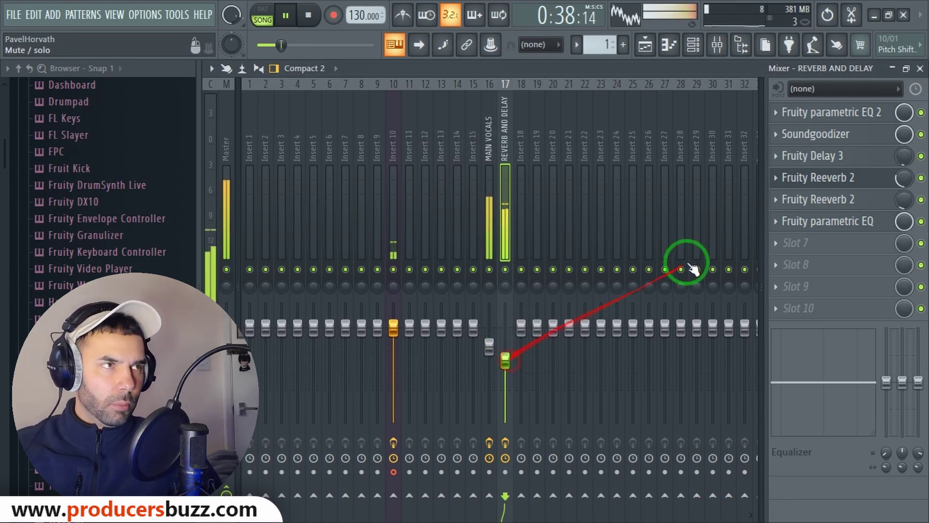
pyautogui.click(922, 113)
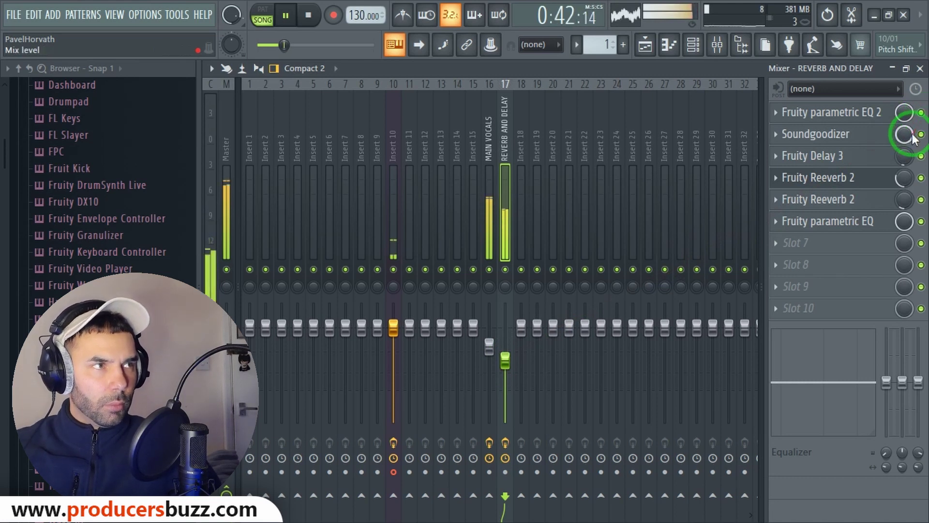
pyautogui.press('space')
pyautogui.moveTo(505, 360); pyautogui.dragTo(503, 370)
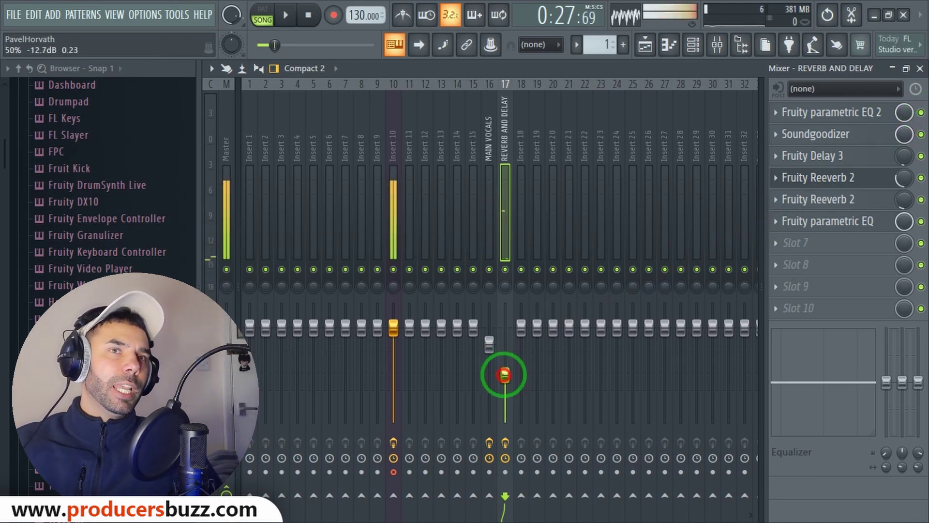
pyautogui.moveTo(509, 373); pyautogui.dragTo(504, 378)
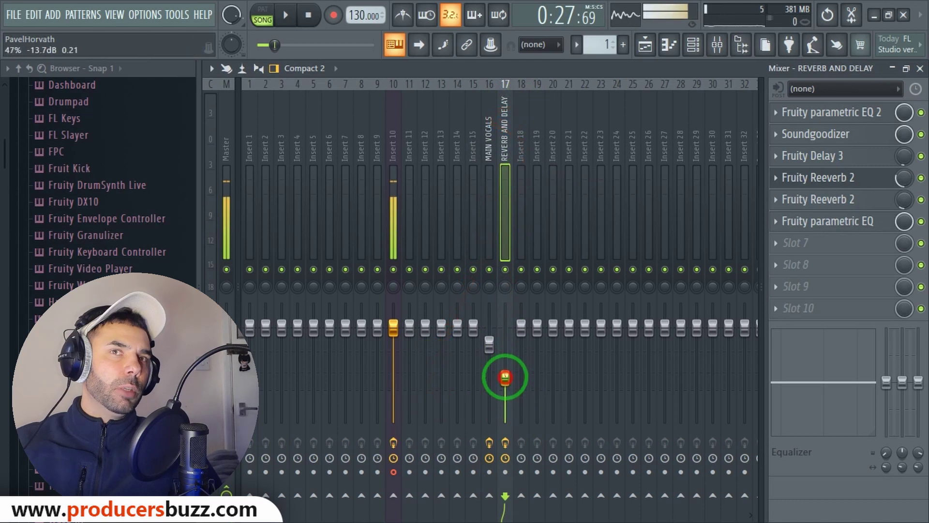
pyautogui.press('space')
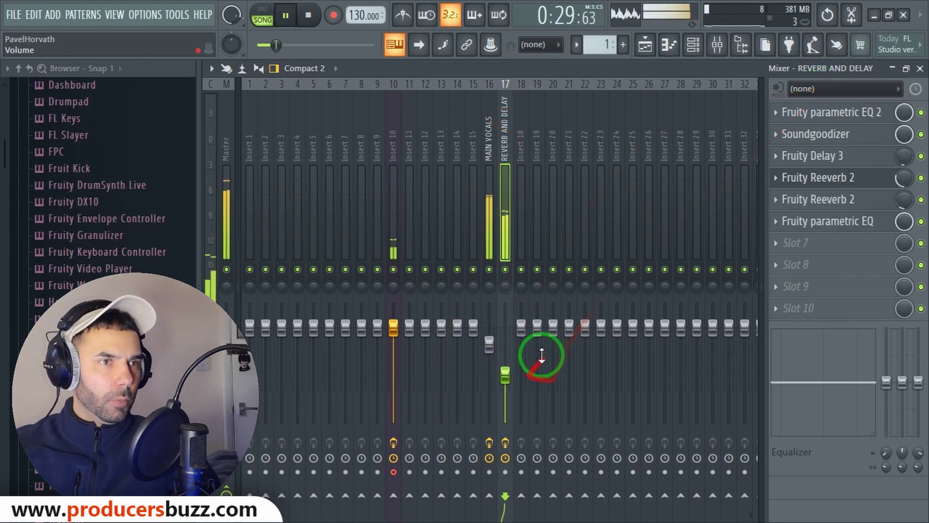
pyautogui.press('space')
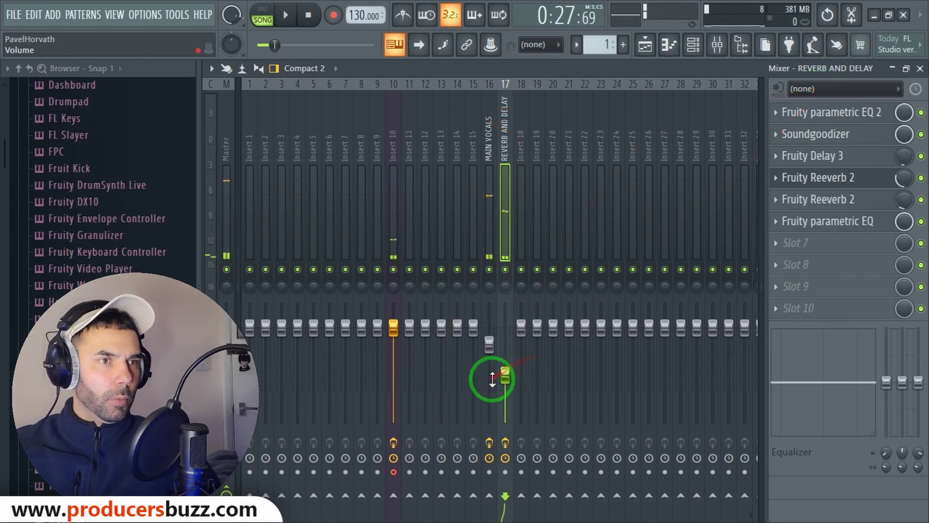
pyautogui.moveTo(507, 358); pyautogui.dragTo(516, 371)
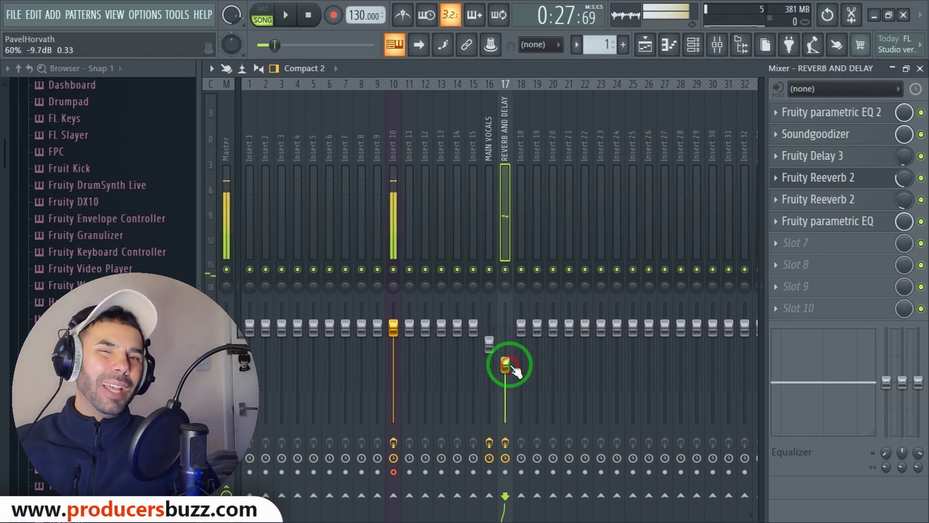
# Audition both vocal layers, then raise the Fruity Limiter ceiling on MAIN VOCALS and close the plugin.
pyautogui.press('space')
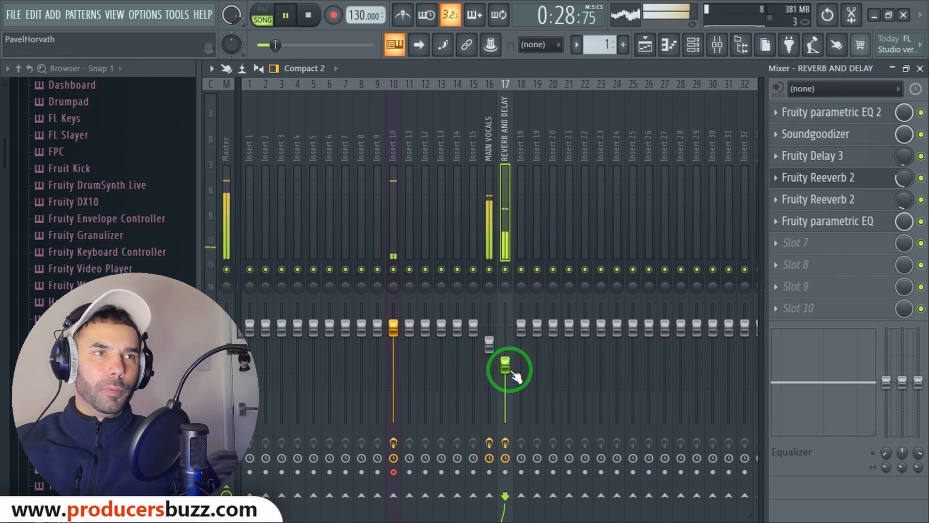
pyautogui.click(490, 269)
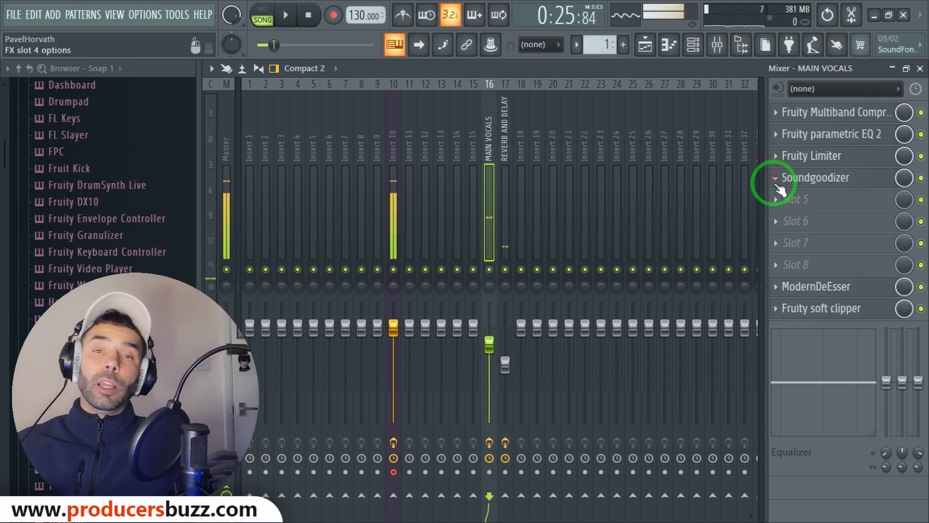
pyautogui.click(806, 157)
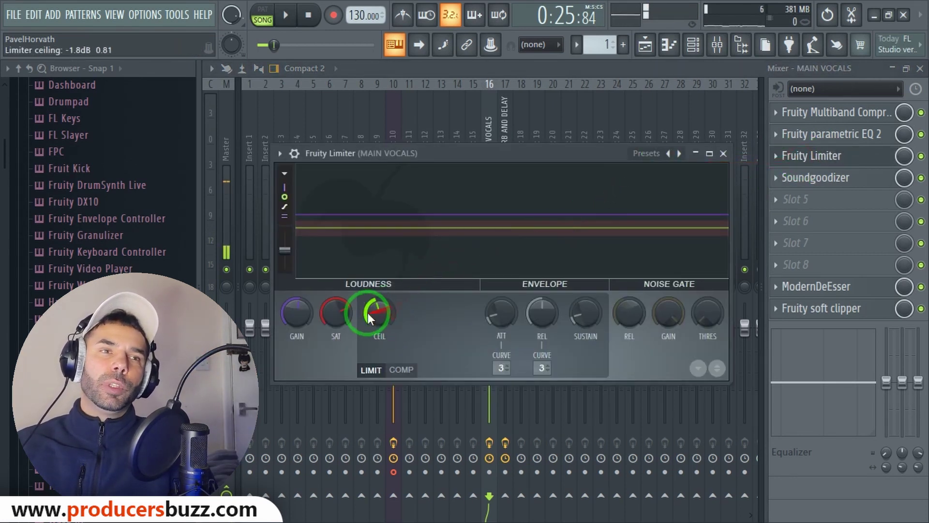
pyautogui.moveTo(368, 313); pyautogui.dragTo(386, 277)
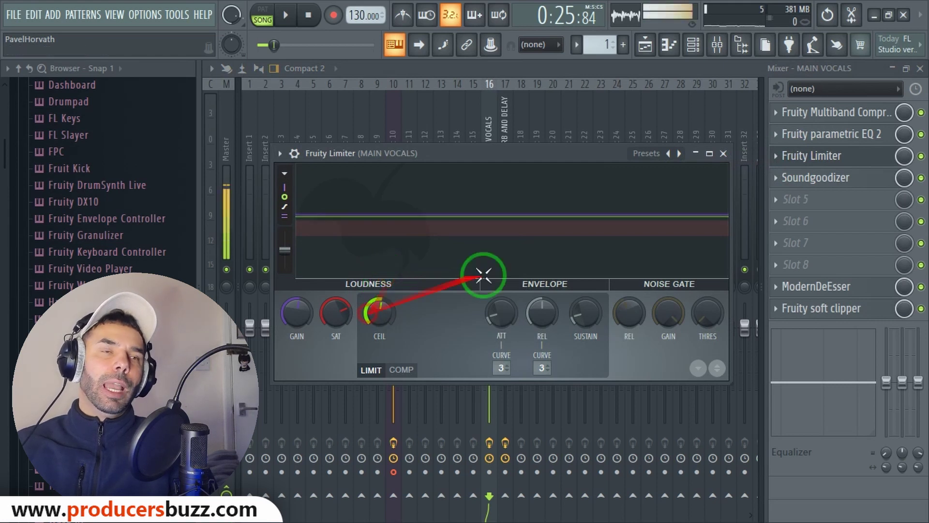
pyautogui.click(724, 154)
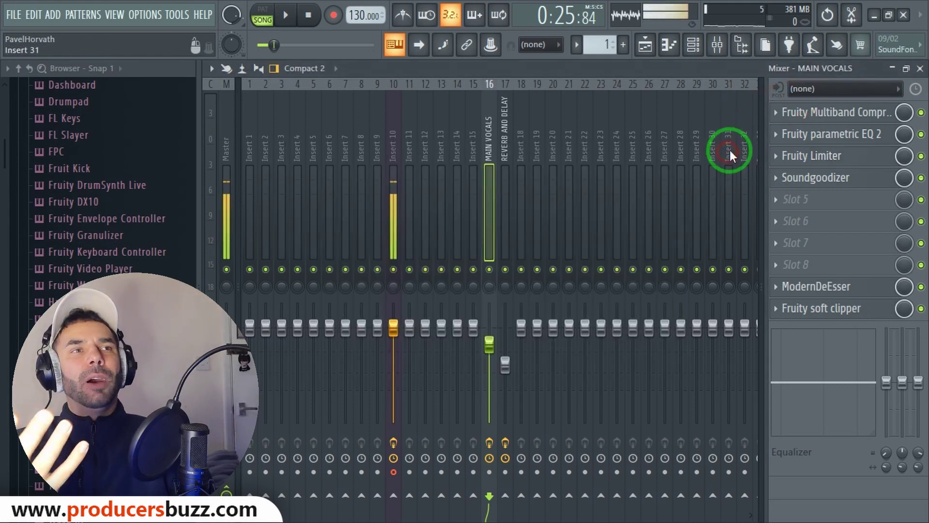
# Play the song with the Playlist in view to check the blended vocals against the beat.
pyautogui.click(898, 69)
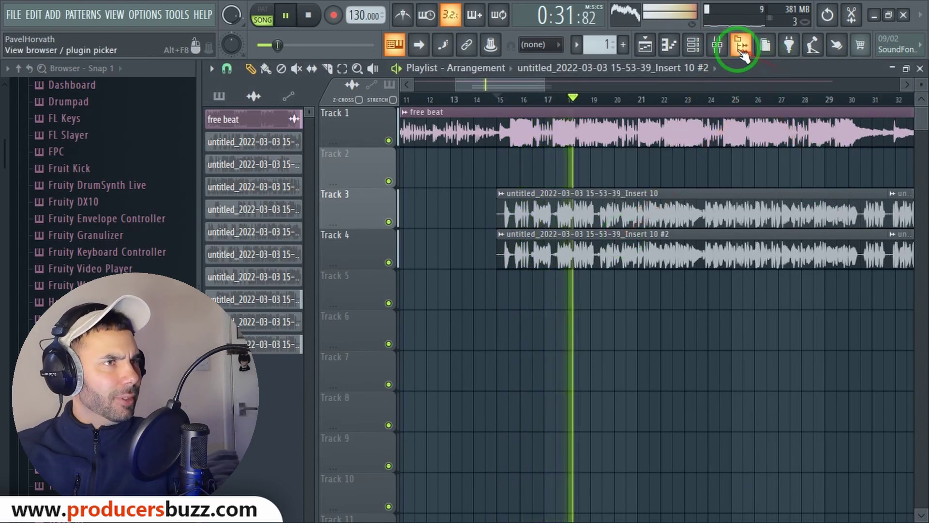
pyautogui.click(722, 46)
pyautogui.click(904, 69)
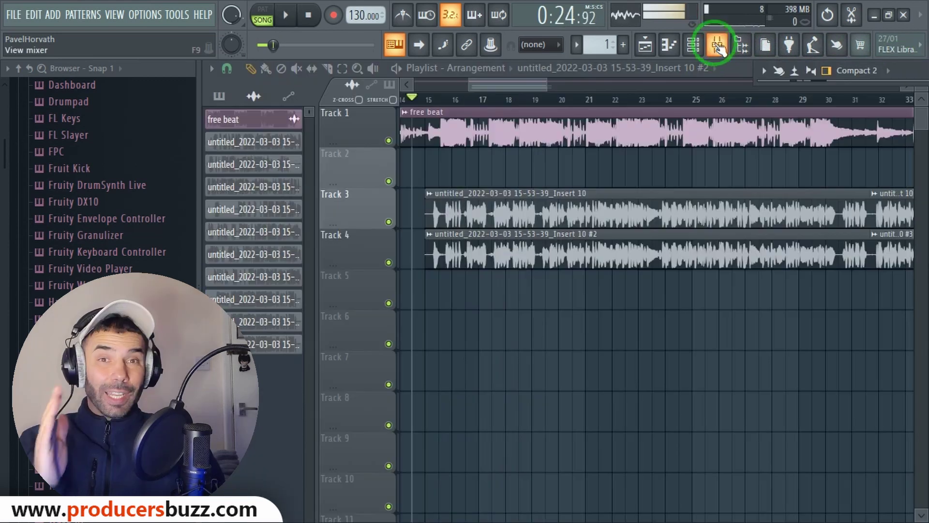
# Add Fruity Reeverb 2 to slot 2 of Insert 10, raise its wet level and close the plugin.
pyautogui.click(898, 71)
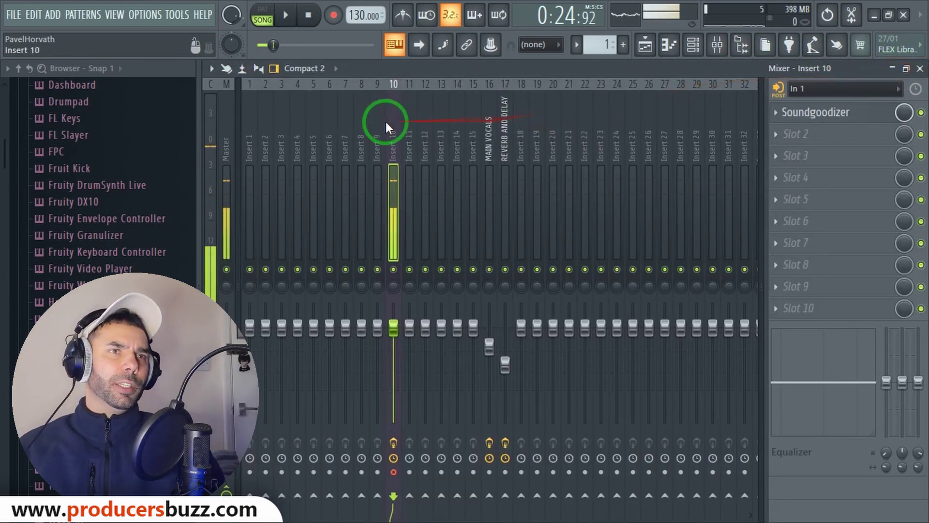
pyautogui.click(787, 136)
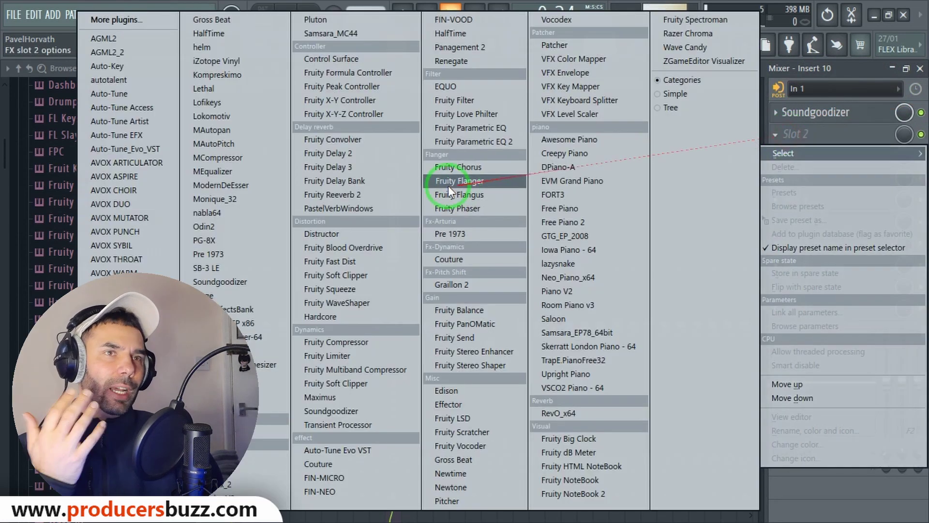
pyautogui.click(367, 198)
pyautogui.moveTo(714, 311); pyautogui.dragTo(716, 292)
pyautogui.moveTo(607, 266); pyautogui.dragTo(591, 222)
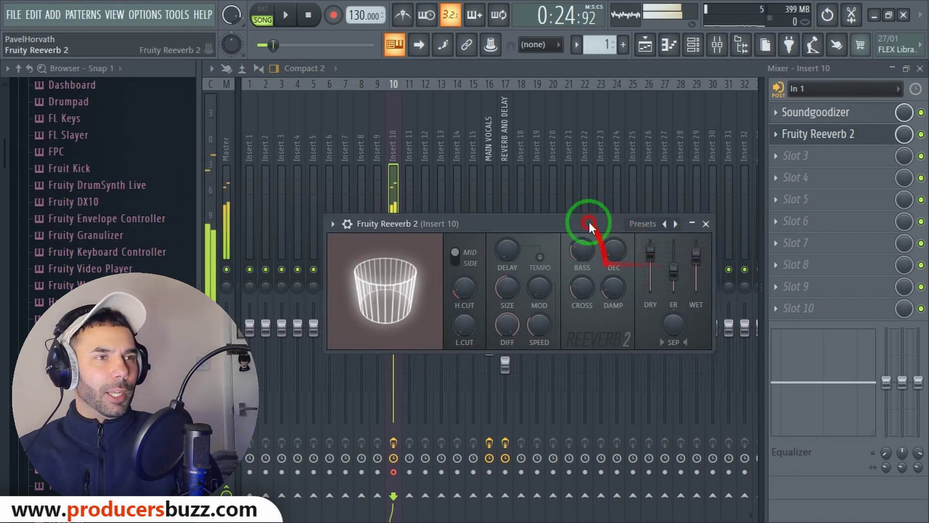
pyautogui.click(707, 224)
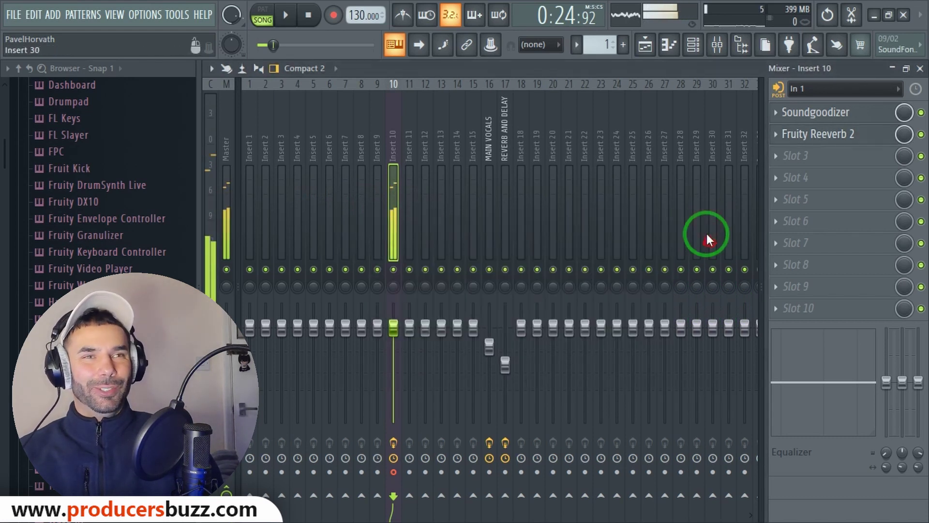
# Add Fruity Parametric EQ 2 to slot 3 of Insert 10 and load the Vocal Presence preset.
pyautogui.click(799, 156)
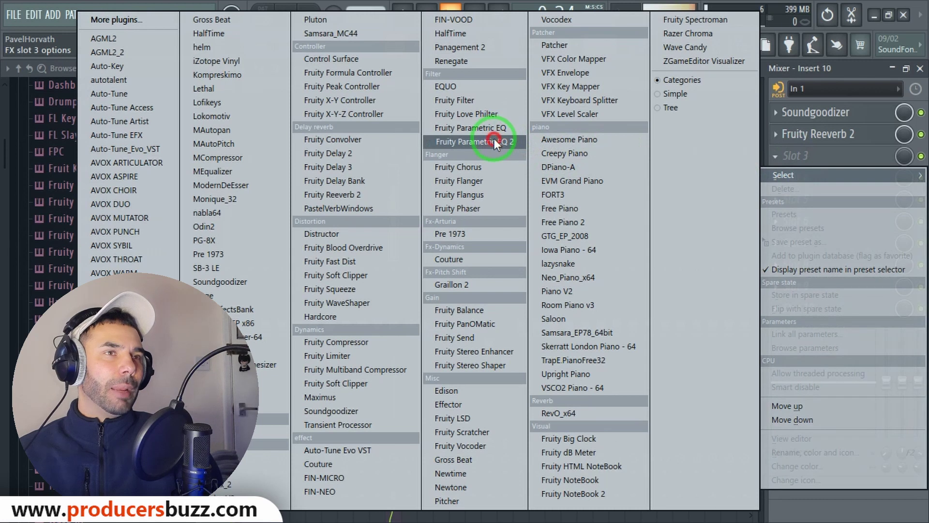
pyautogui.click(494, 140)
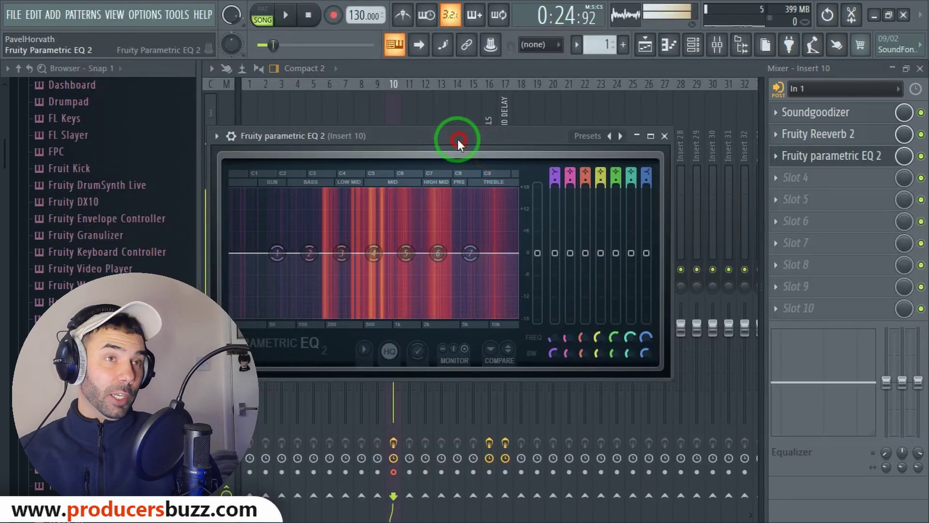
pyautogui.click(226, 136)
pyautogui.moveTo(368, 192)
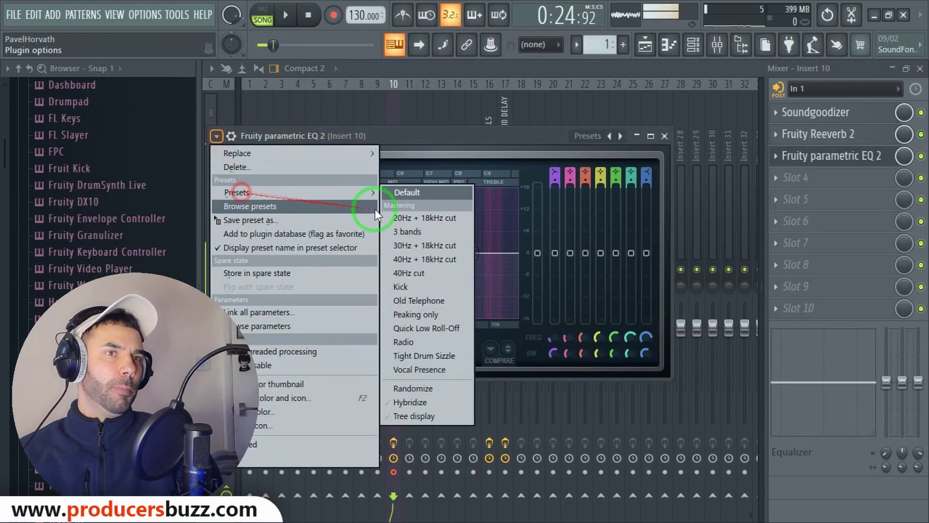
pyautogui.click(415, 371)
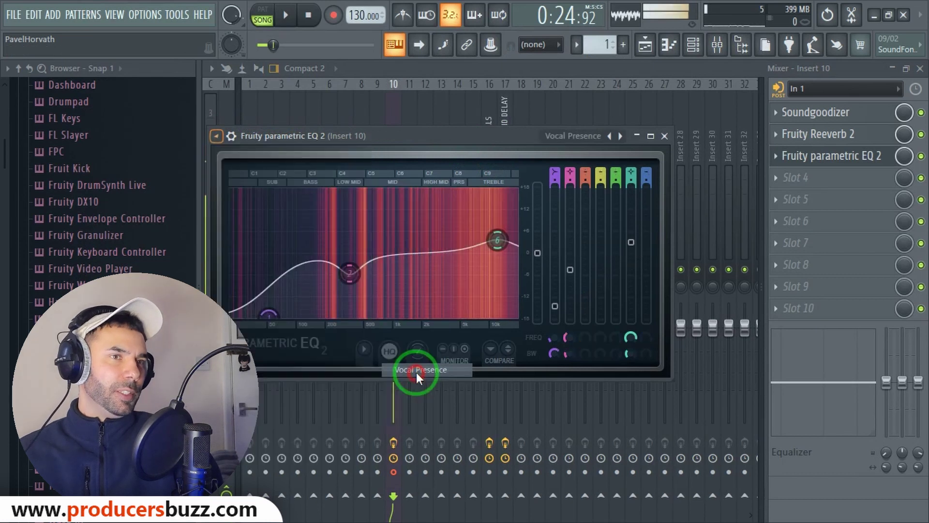
# Lower EQ band 6 to about 0 dB, slightly raise bands 1 and 2, and close the equalizer.
pyautogui.moveTo(498, 240); pyautogui.dragTo(493, 277)
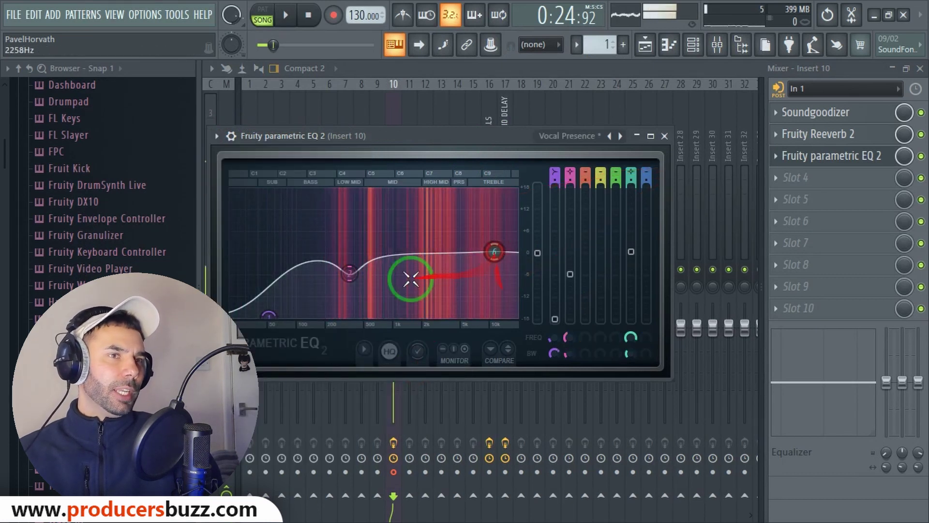
pyautogui.moveTo(349, 274); pyautogui.dragTo(339, 238)
pyautogui.moveTo(270, 318); pyautogui.dragTo(268, 306)
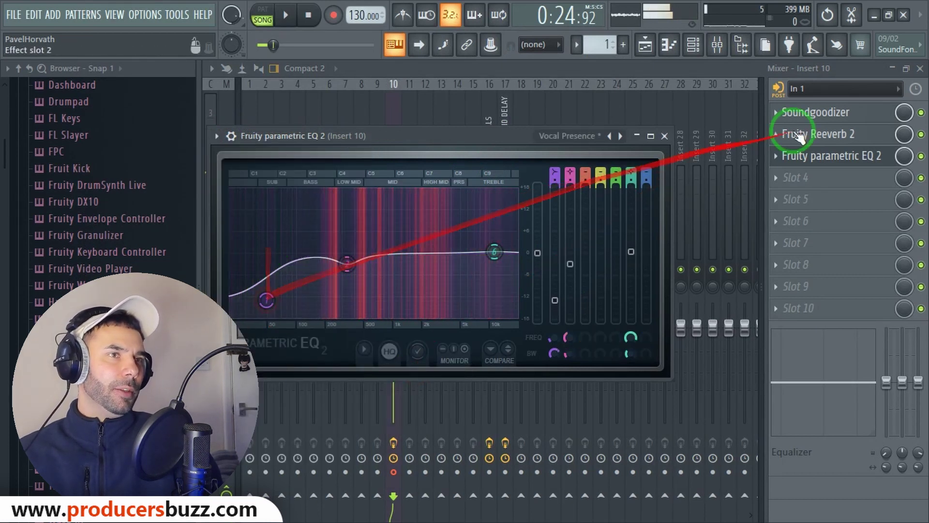
pyautogui.click(636, 136)
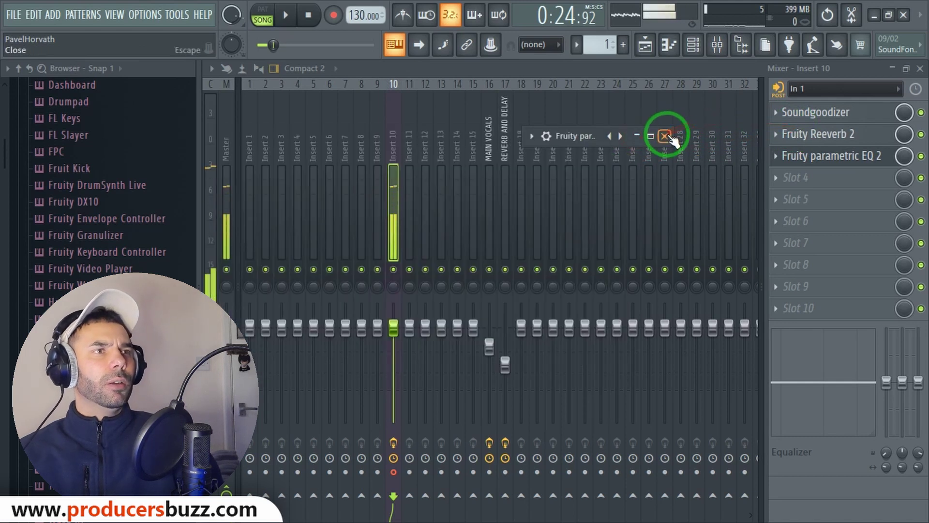
pyautogui.click(665, 136)
# Reduce the Fruity Reeverb 2 mix level on Insert 10, then record a new vocal take over the beat on Track 2.
pyautogui.moveTo(910, 135); pyautogui.dragTo(891, 221)
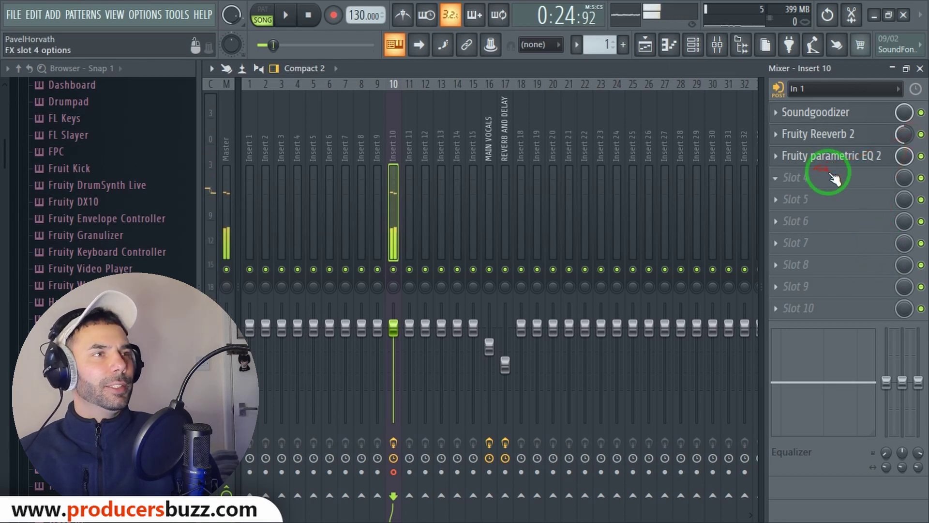
pyautogui.click(920, 68)
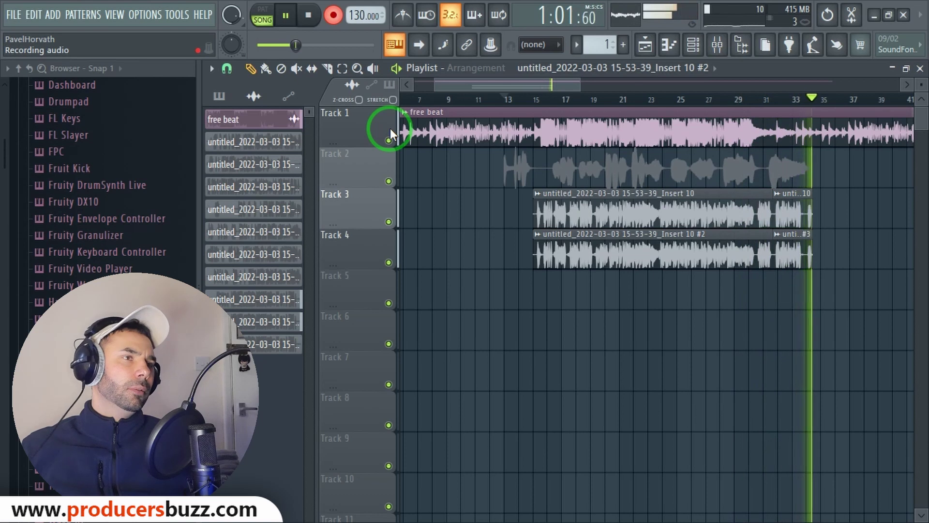
pyautogui.press('space')
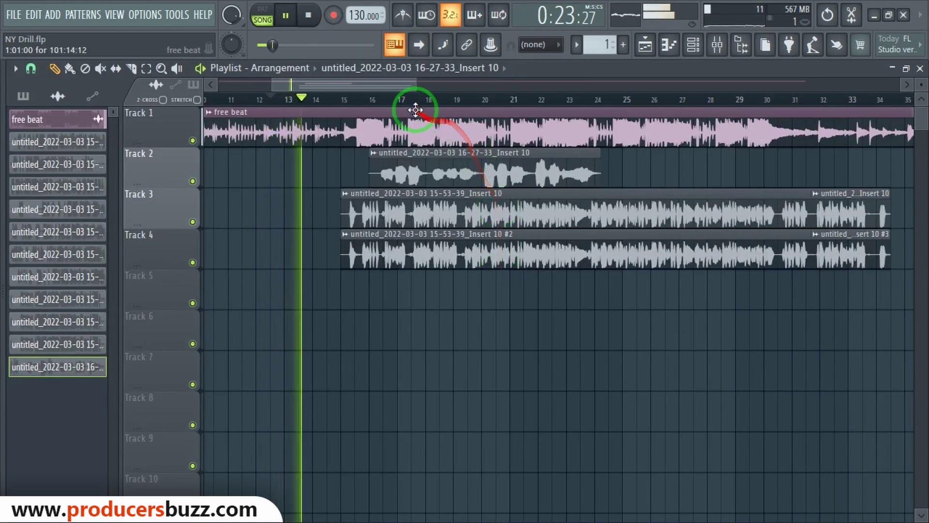
# Play back the arrangement with the new Track 2 take, following the playhead to around bar 30.
pyautogui.moveTo(326, 79); pyautogui.dragTo(334, 77)
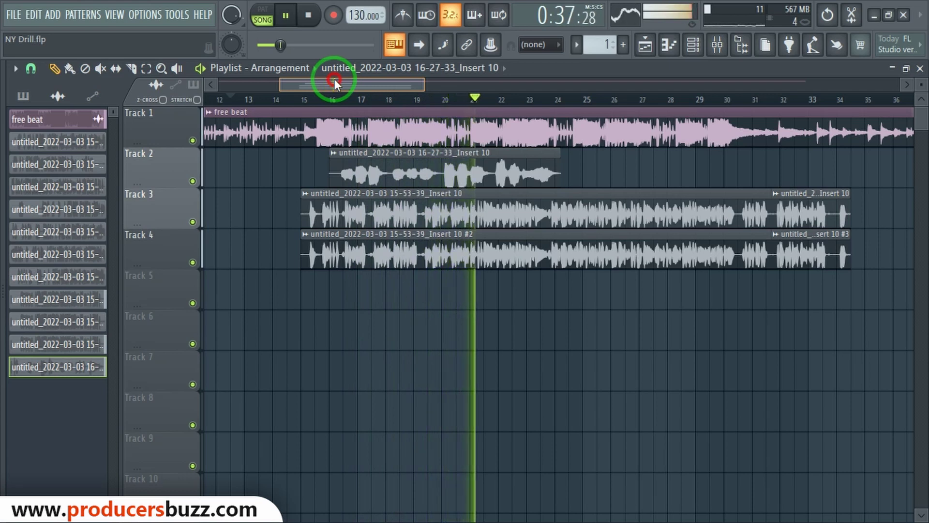
pyautogui.moveTo(335, 82); pyautogui.dragTo(379, 96)
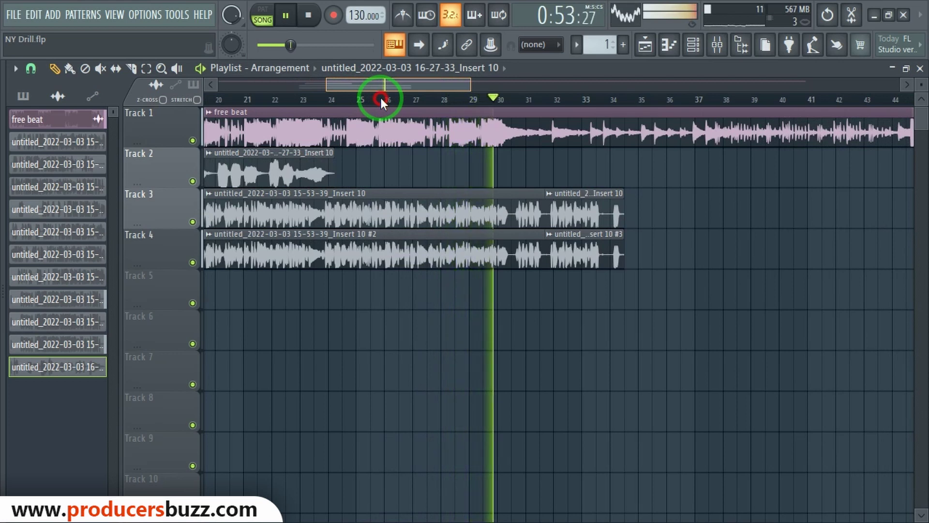